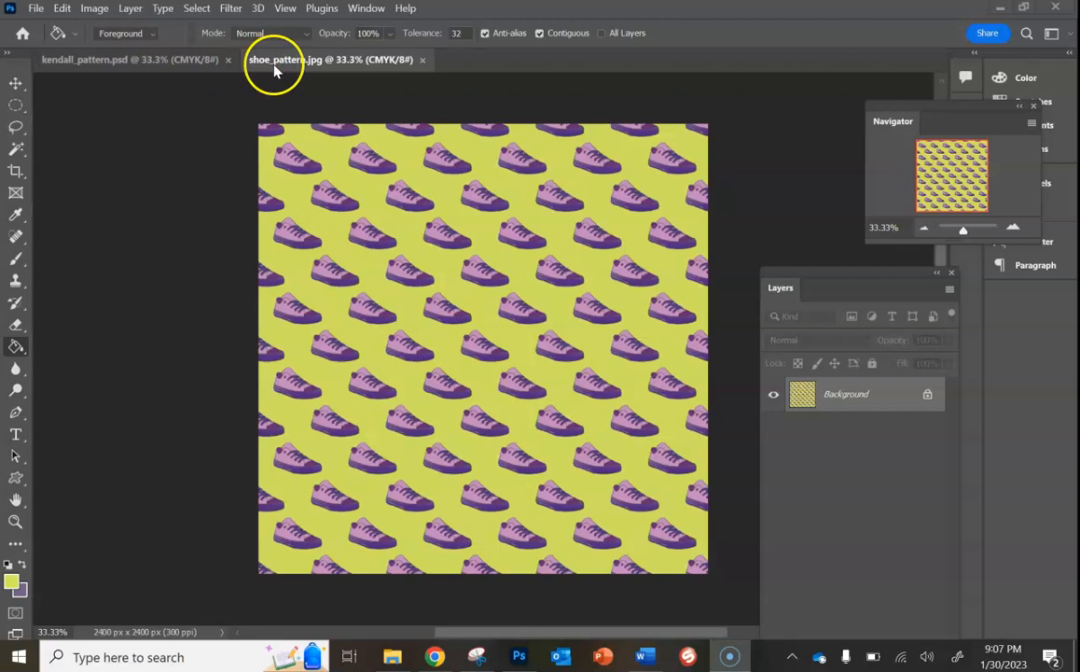
- Close both open pattern documents, the shoe pattern and the paint palette pattern
{"action": "left_click", "coordinate": [191, 60]}
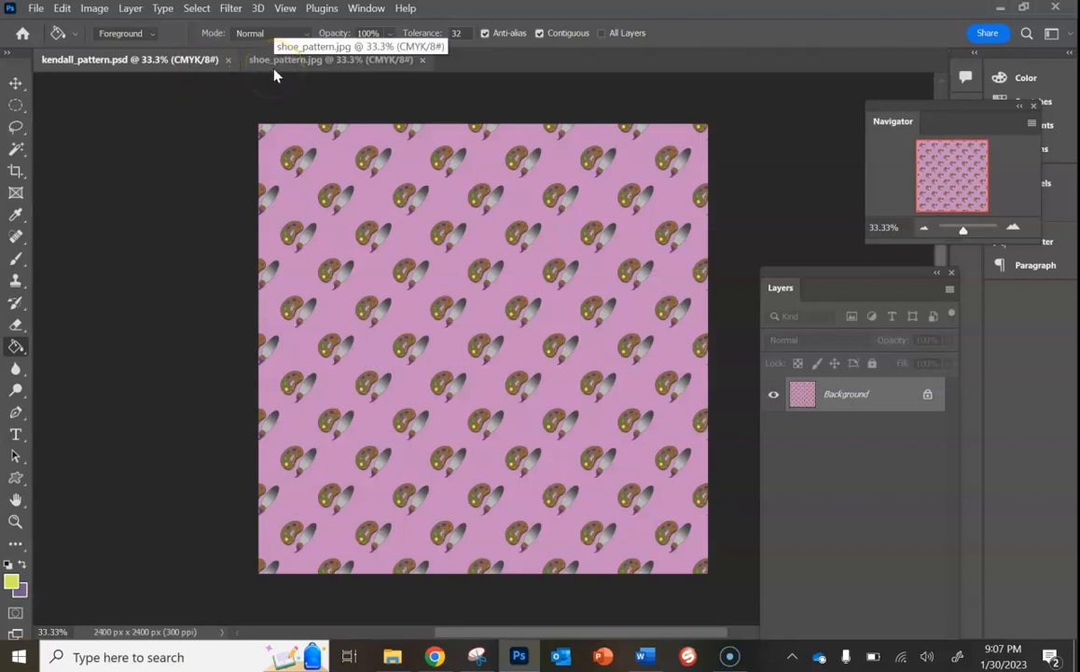
{"action": "left_click", "coordinate": [422, 60]}
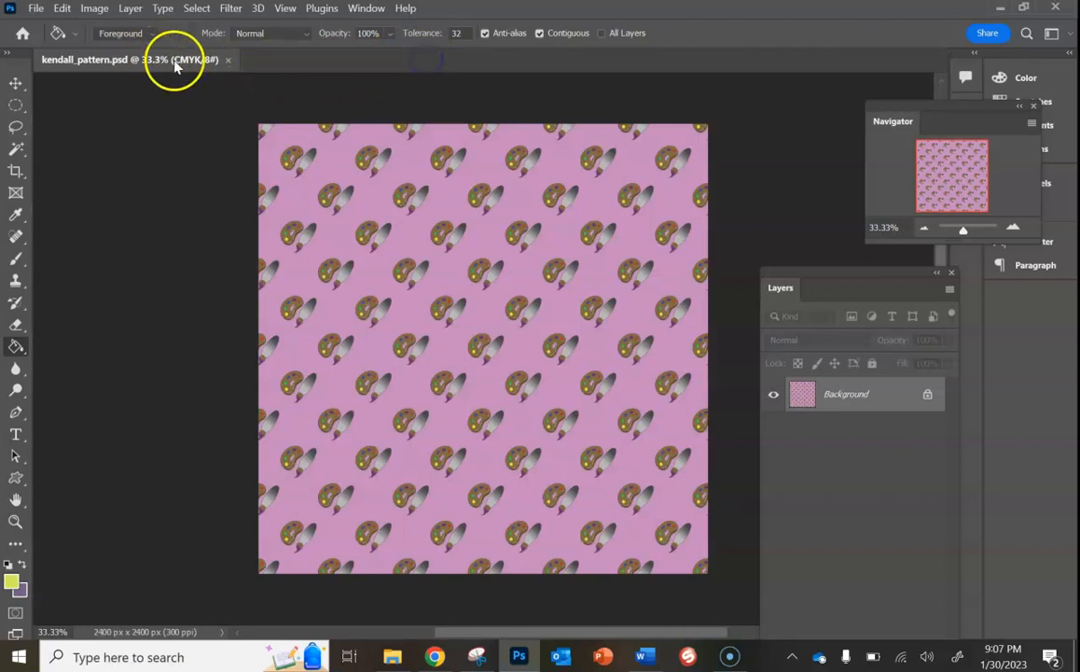
{"action": "left_click", "coordinate": [228, 60]}
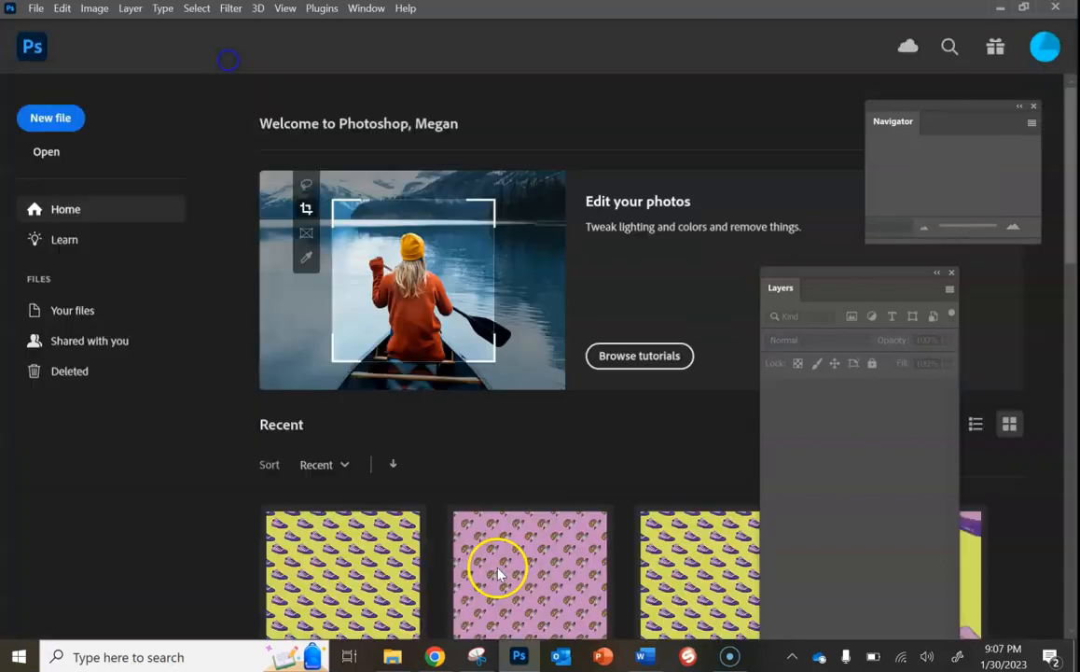
- Switch to Chrome and open the Pattern folder inside Unit#1:Photoshop of the VISUAL ART 8 course in Schoology
{"action": "left_click", "coordinate": [432, 653]}
{"action": "left_click", "coordinate": [475, 18]}
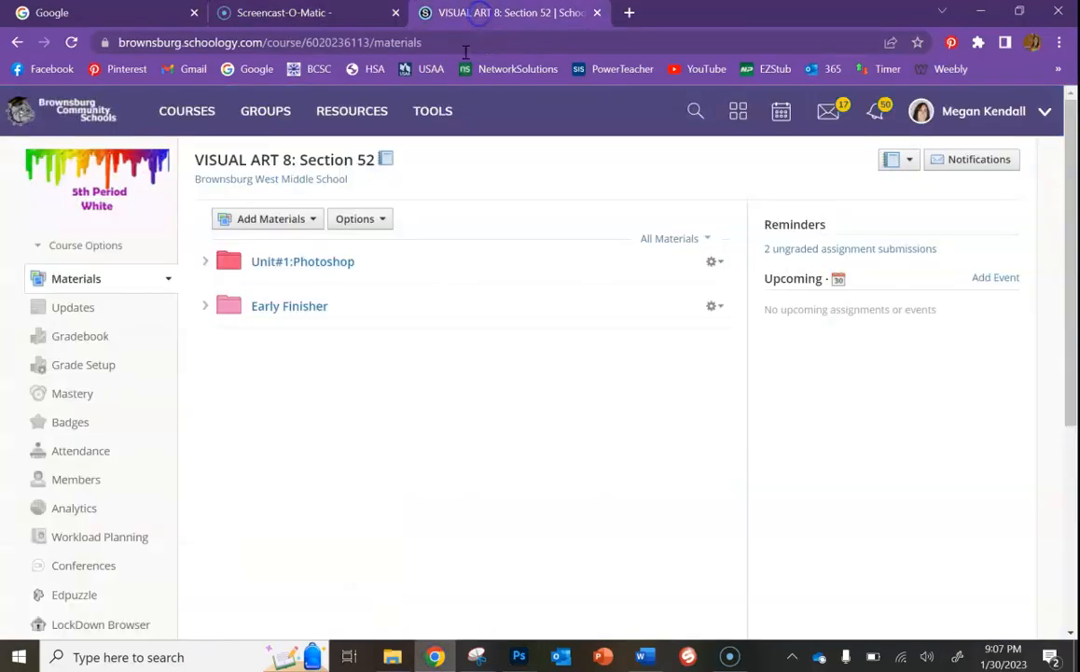
{"action": "left_click", "coordinate": [333, 264]}
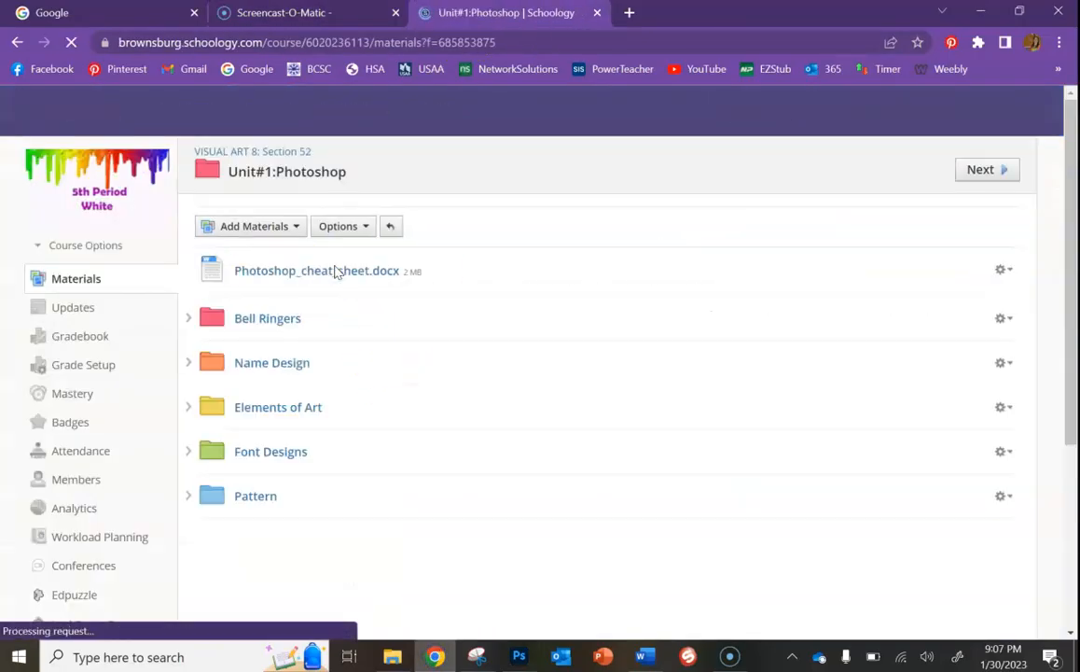
{"action": "left_click", "coordinate": [266, 498]}
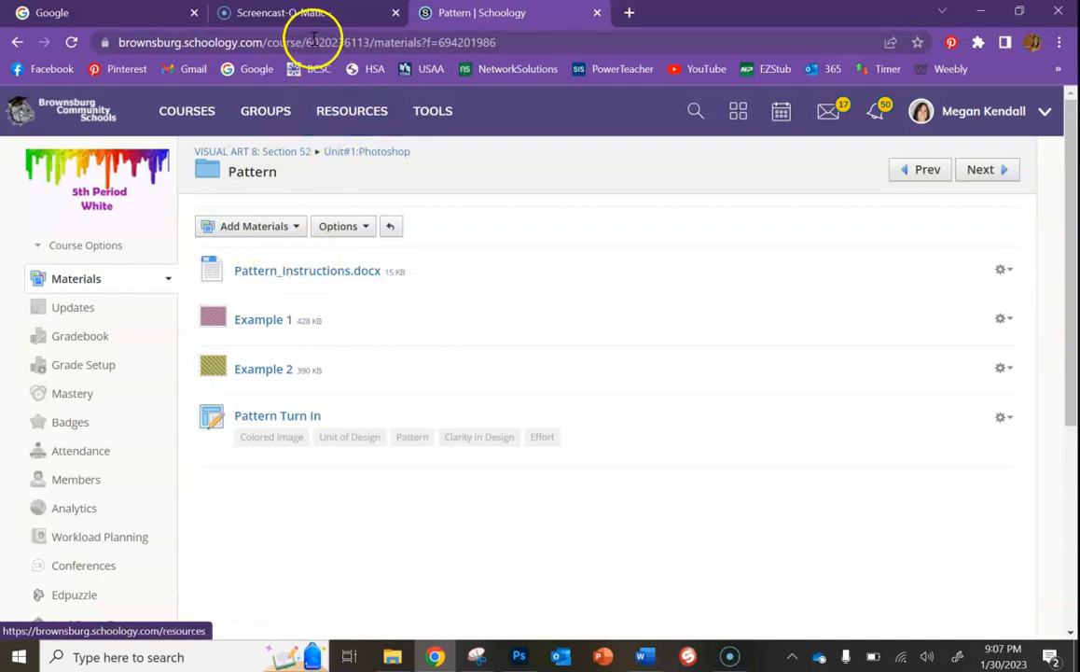
- Switch to Photoshop and start a new document named "unit of design" with pixels as the size unit
{"action": "left_click", "coordinate": [519, 657]}
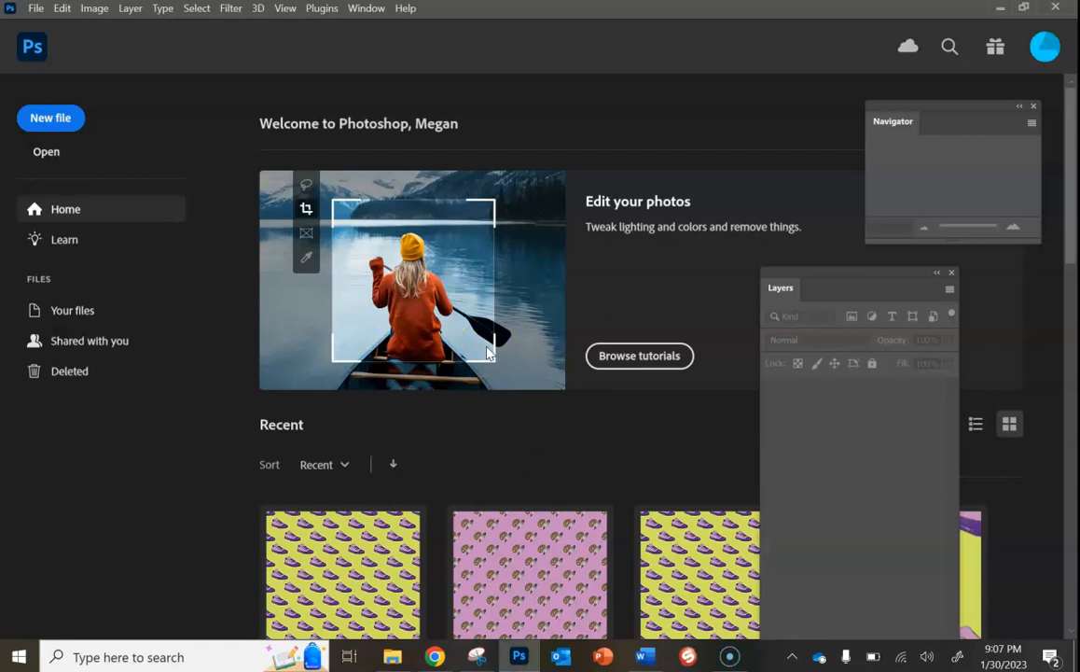
{"action": "left_click", "coordinate": [57, 121]}
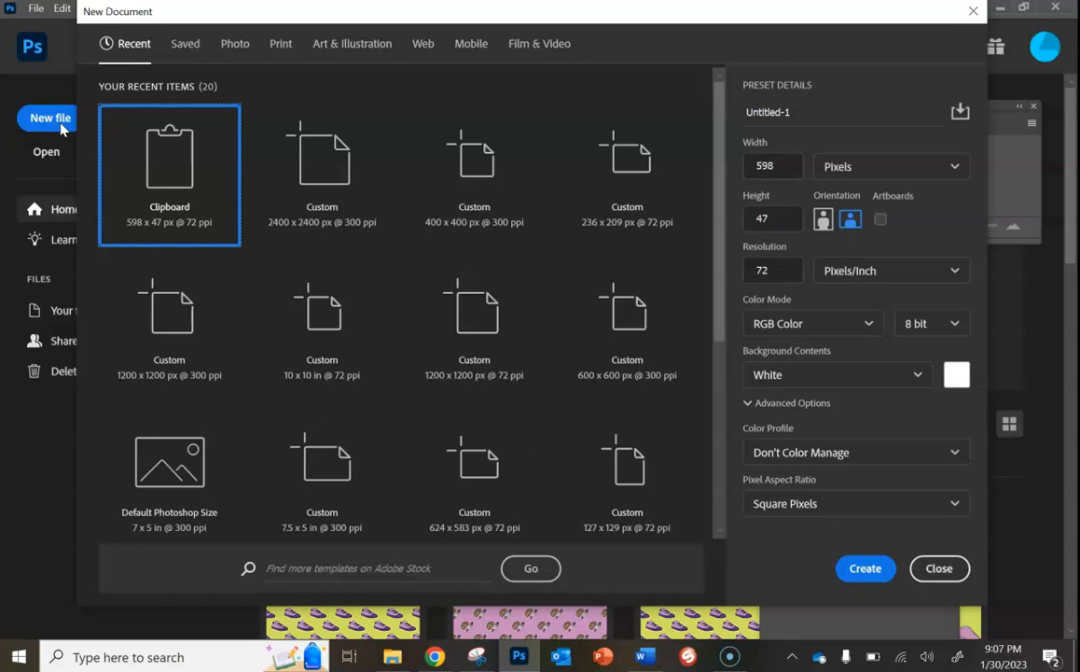
{"action": "left_click", "coordinate": [825, 111]}
{"action": "type", "text": "unit of design"}
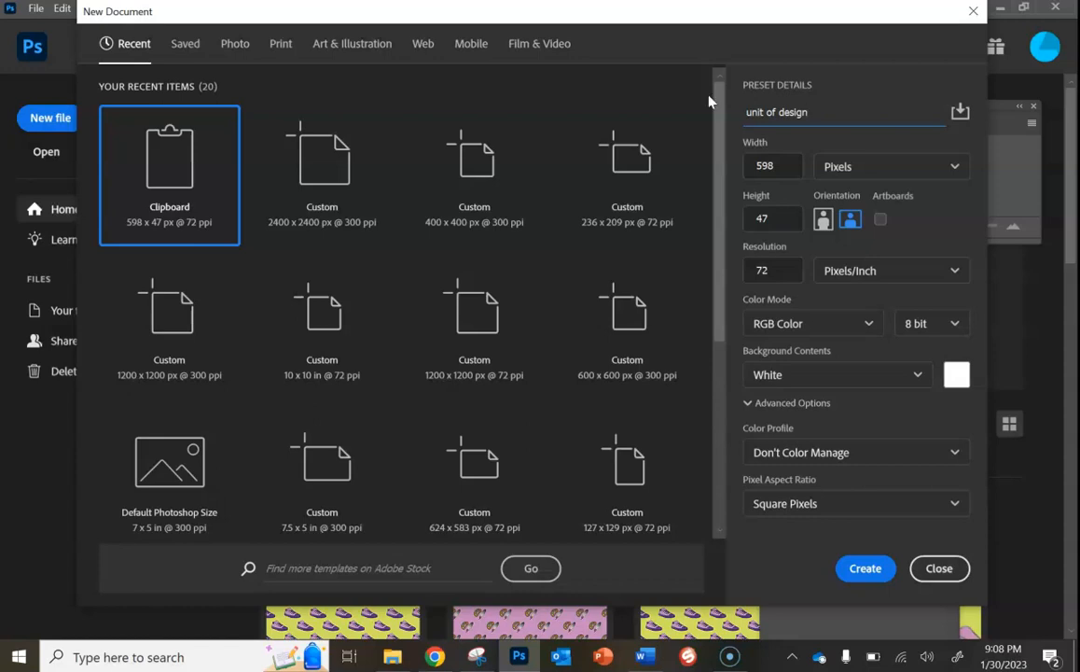
{"action": "left_click", "coordinate": [875, 172]}
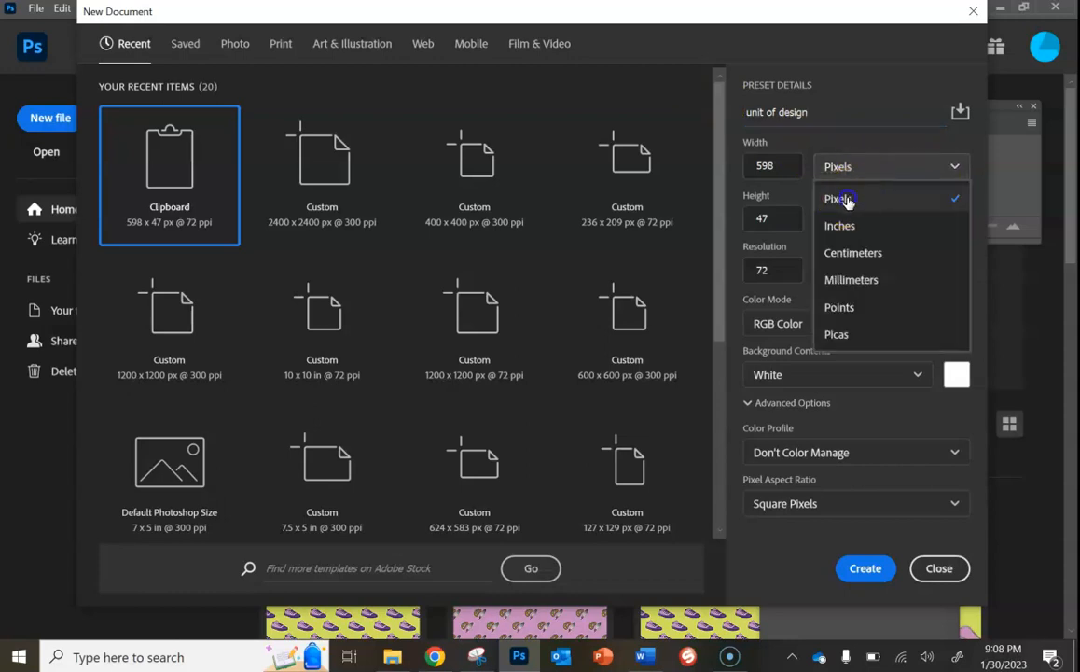
{"action": "left_click", "coordinate": [849, 199]}
- Set the document to 400 × 400 pixels, 300 pixels/inch and CMYK Color, and create it
{"action": "left_click", "coordinate": [778, 165]}
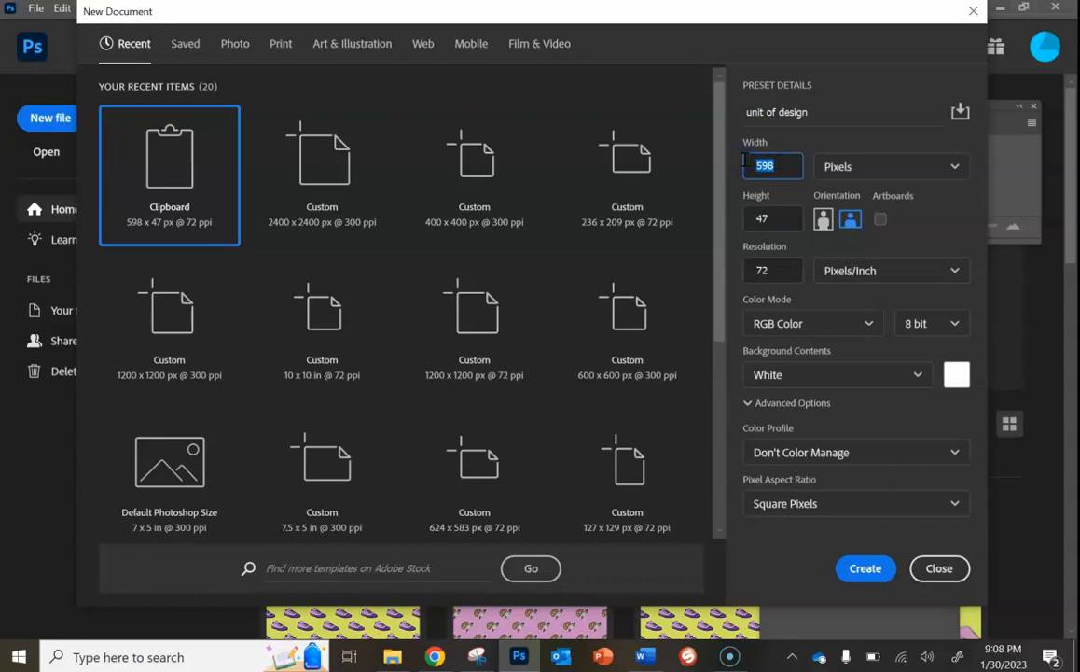
{"action": "left_click", "coordinate": [775, 218]}
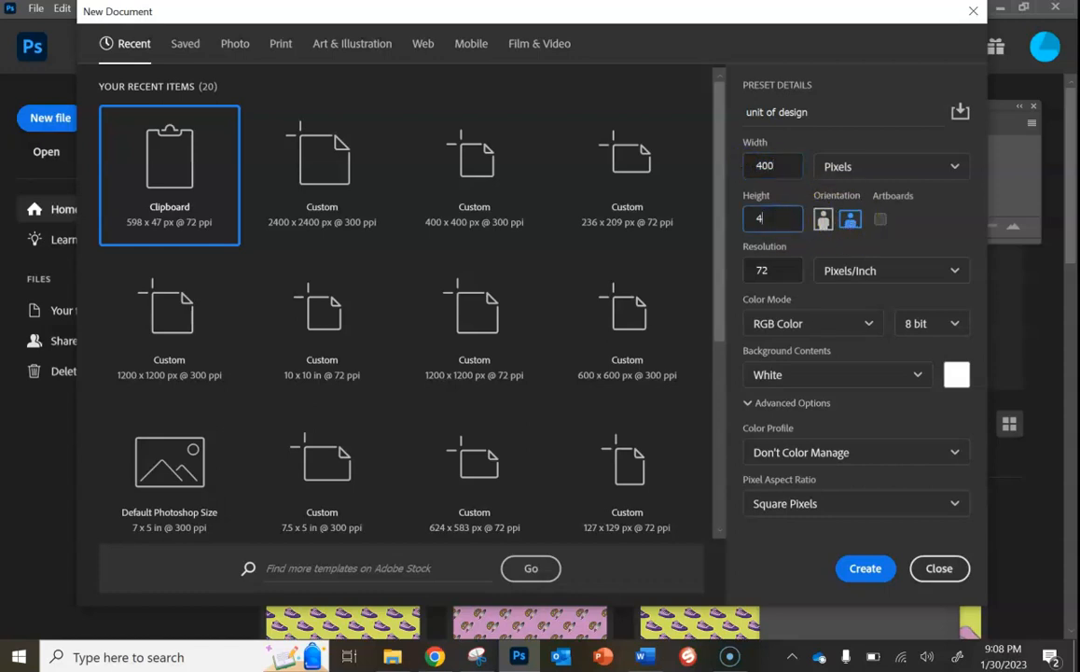
{"action": "left_click", "coordinate": [779, 270]}
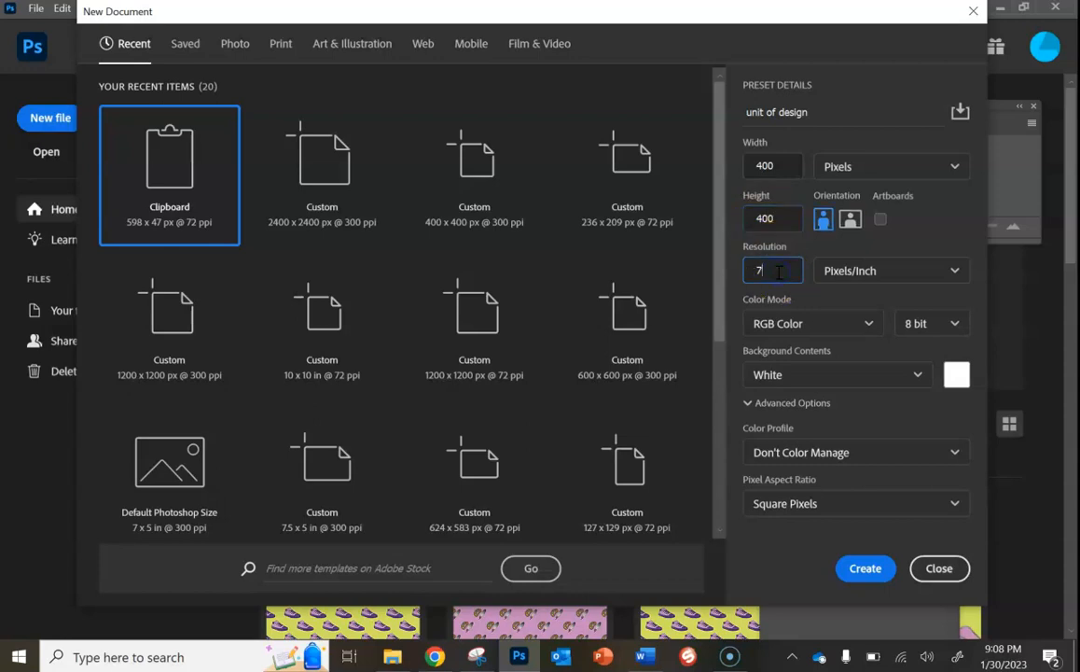
{"action": "left_click", "coordinate": [872, 326]}
{"action": "left_click", "coordinate": [797, 431]}
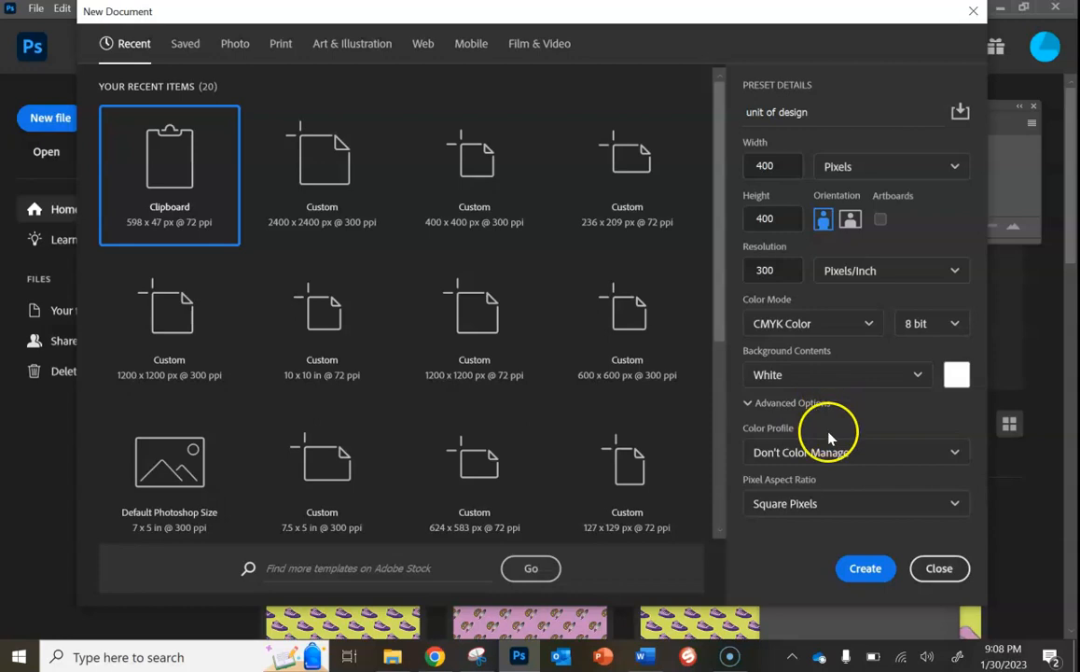
{"action": "left_click", "coordinate": [855, 569]}
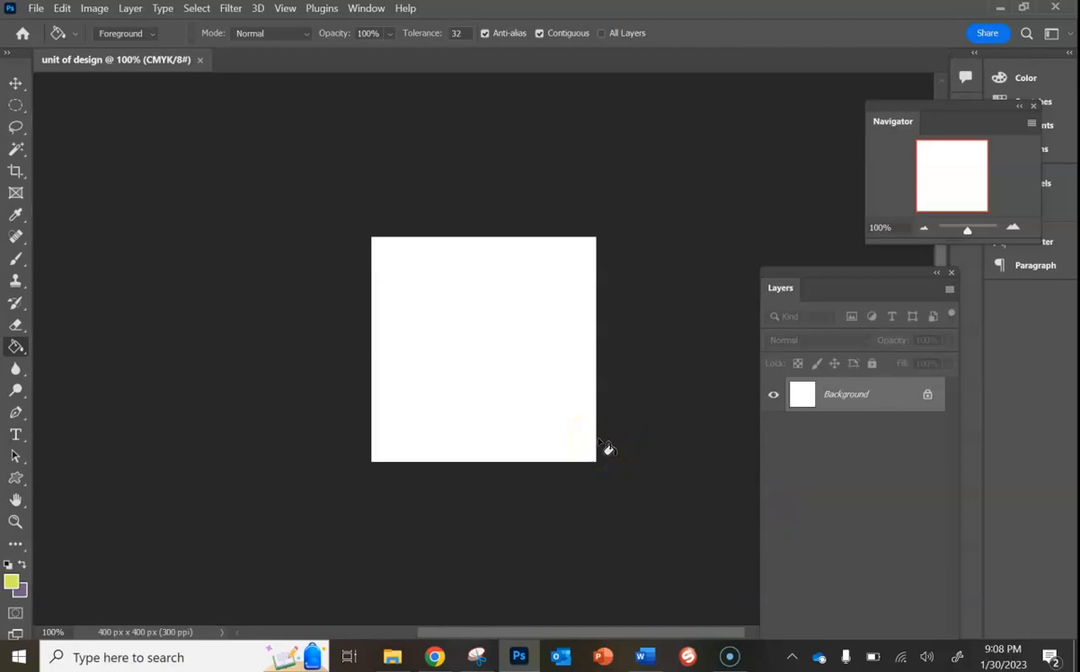
- Switch to Chrome and search Google Images for "candy"
{"action": "left_click", "coordinate": [437, 656]}
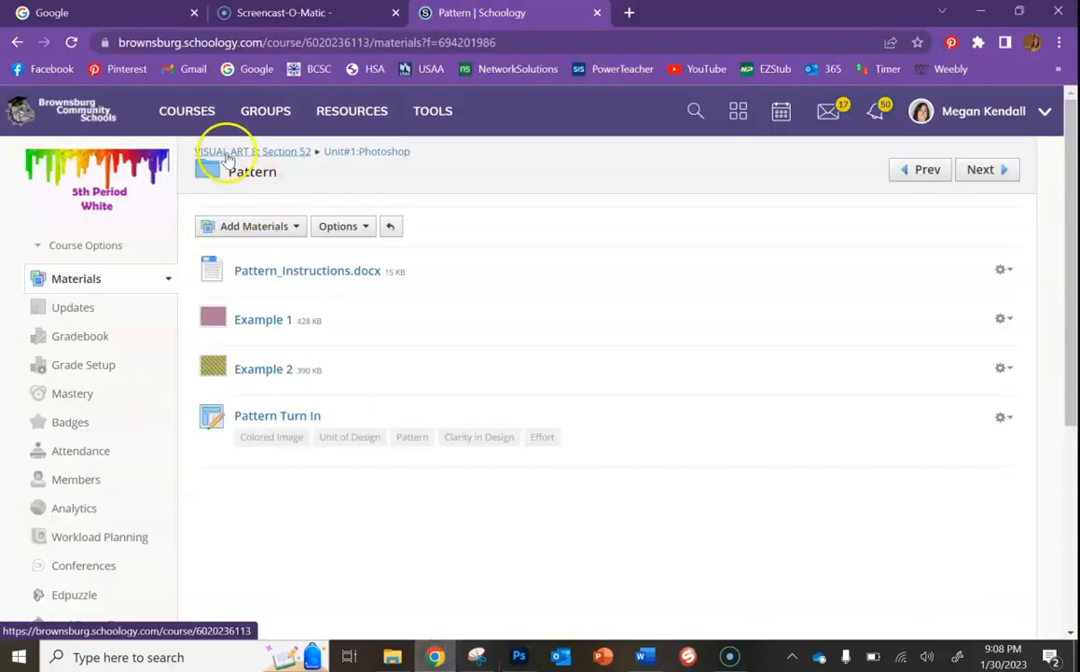
{"action": "left_click", "coordinate": [131, 15]}
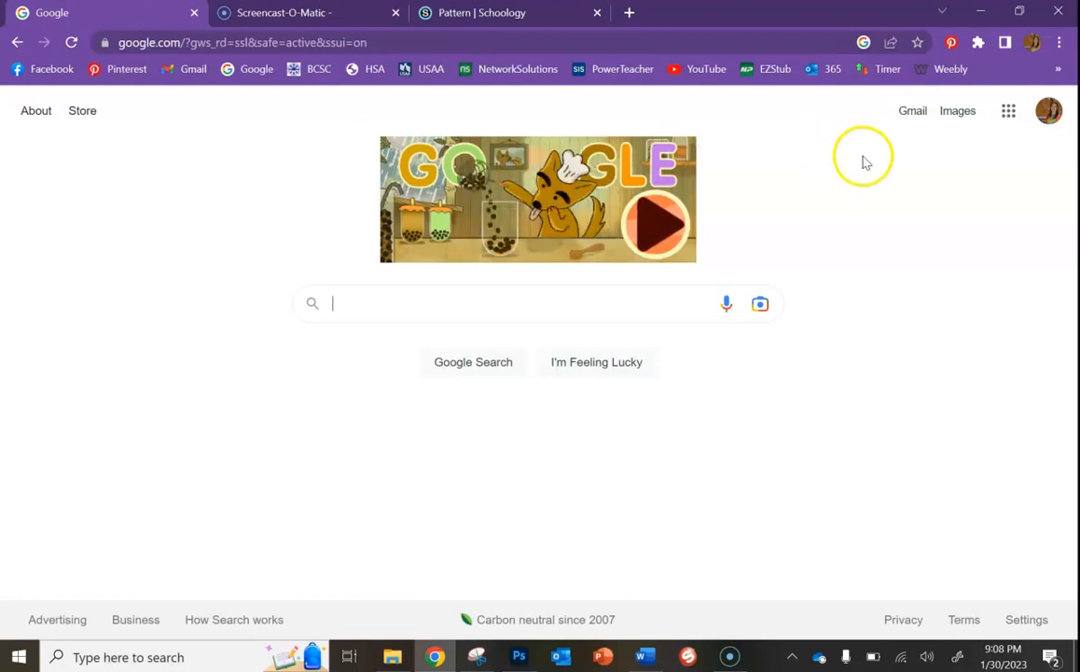
{"action": "left_click", "coordinate": [958, 112]}
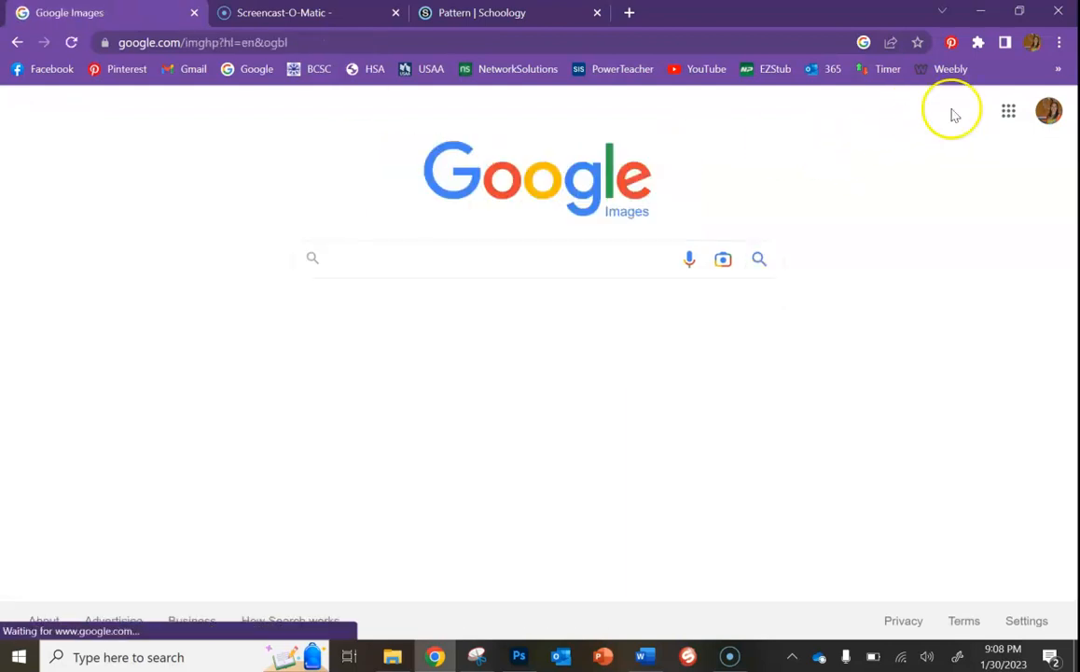
{"action": "type", "text": "candy"}
{"action": "key", "text": "Return"}
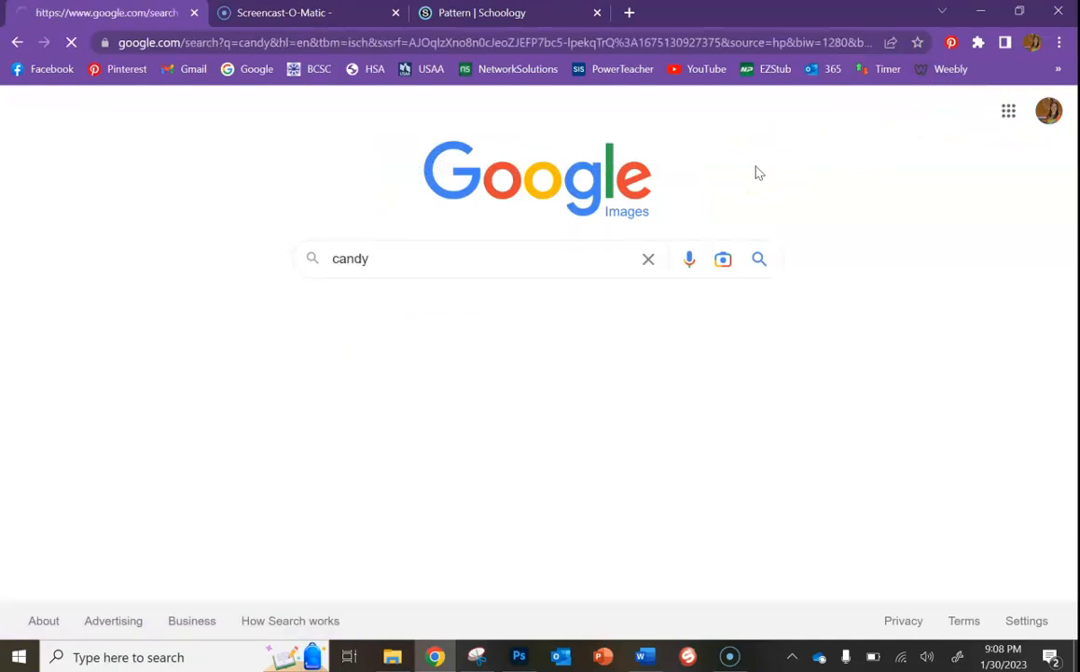
- Filter the candy image results by type to Line Drawing
{"action": "scroll", "coordinate": [694, 362], "scroll_direction": "down", "scroll_amount": 2}
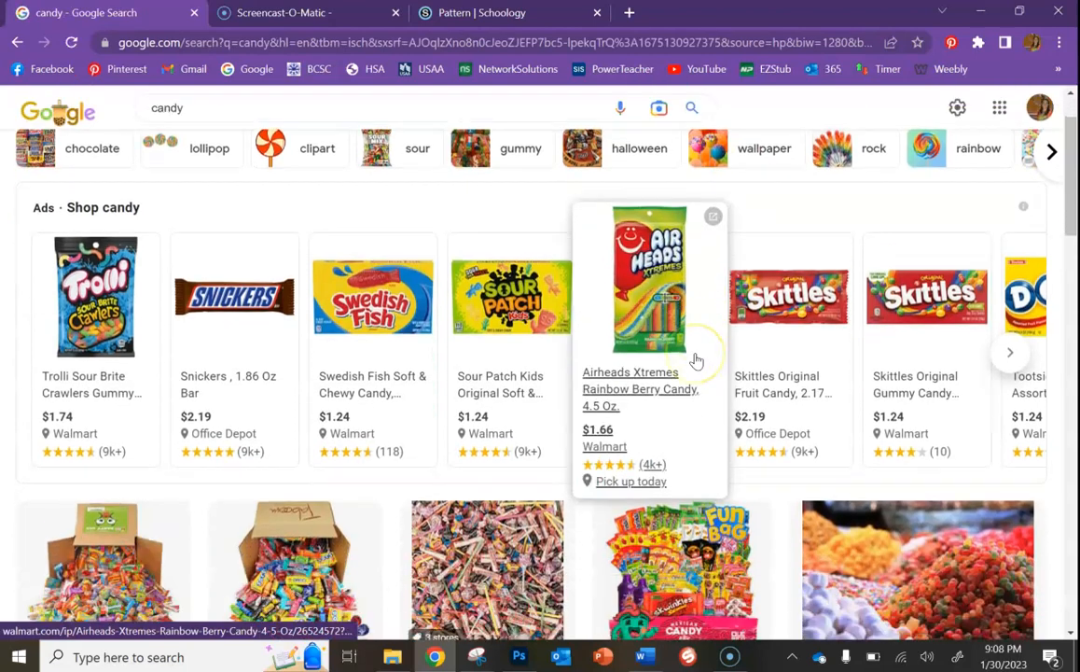
{"action": "scroll", "coordinate": [696, 360], "scroll_direction": "up", "scroll_amount": 2}
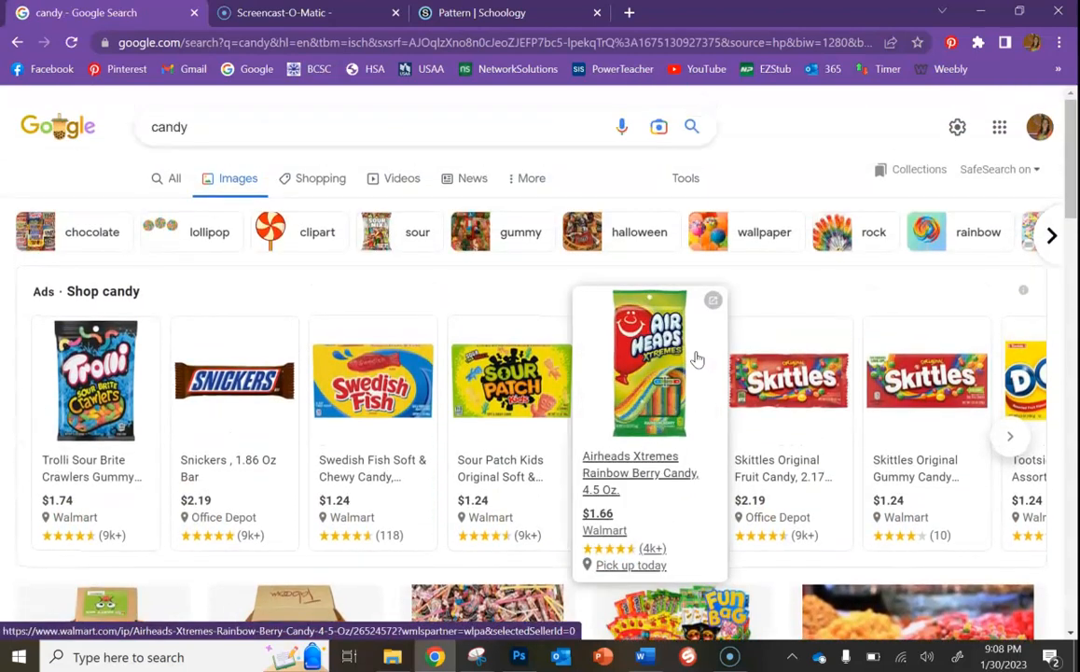
{"action": "left_click", "coordinate": [683, 177]}
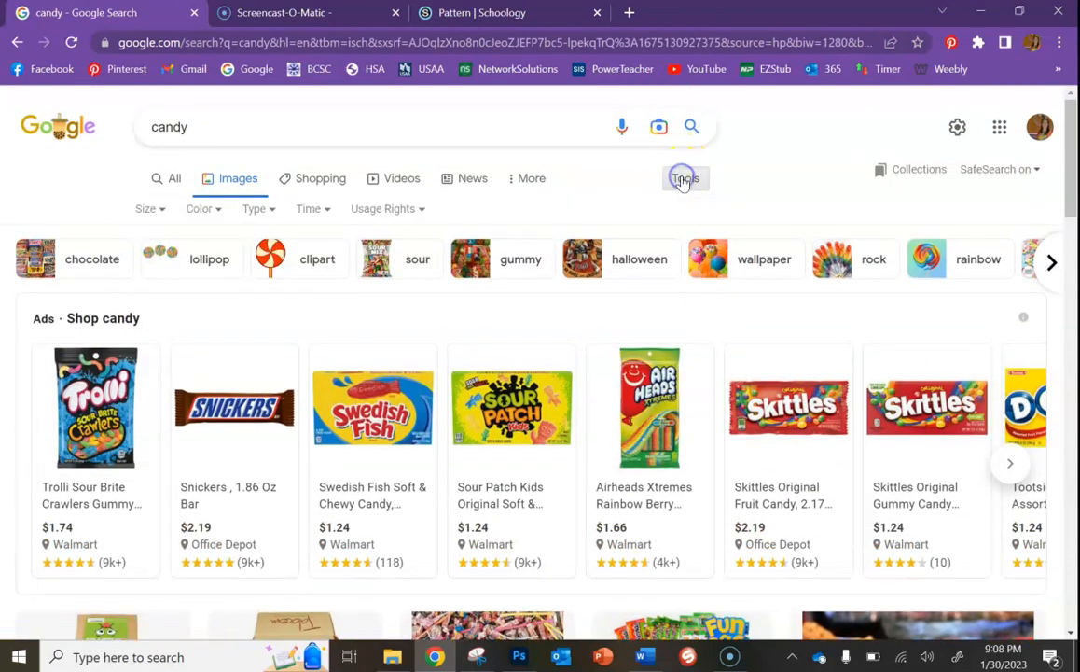
{"action": "left_click", "coordinate": [264, 209]}
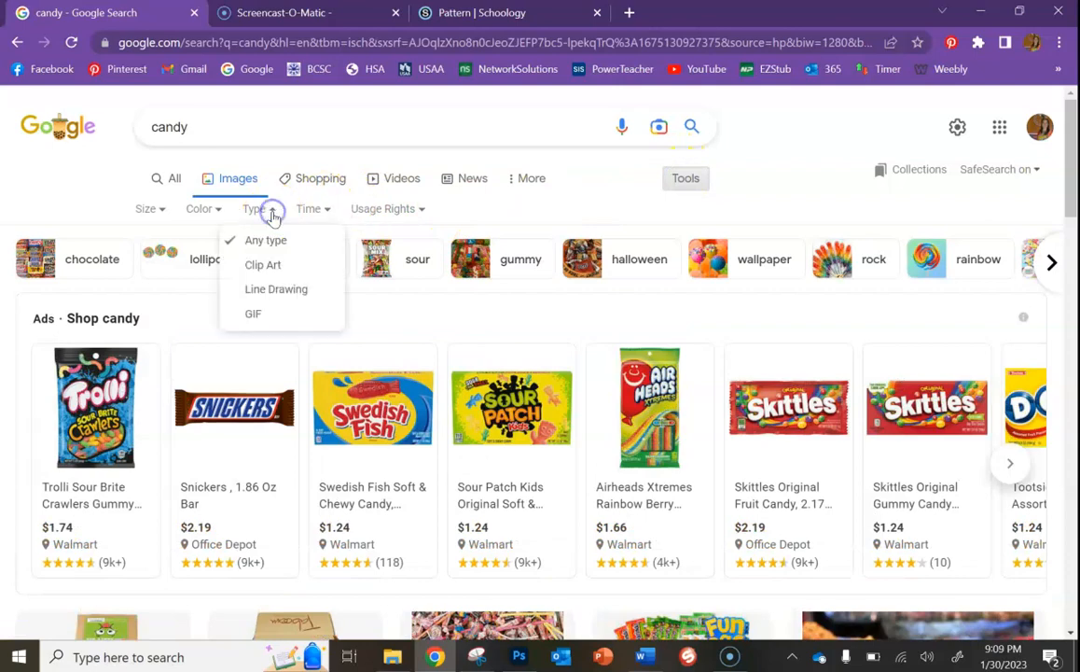
{"action": "left_click", "coordinate": [274, 289]}
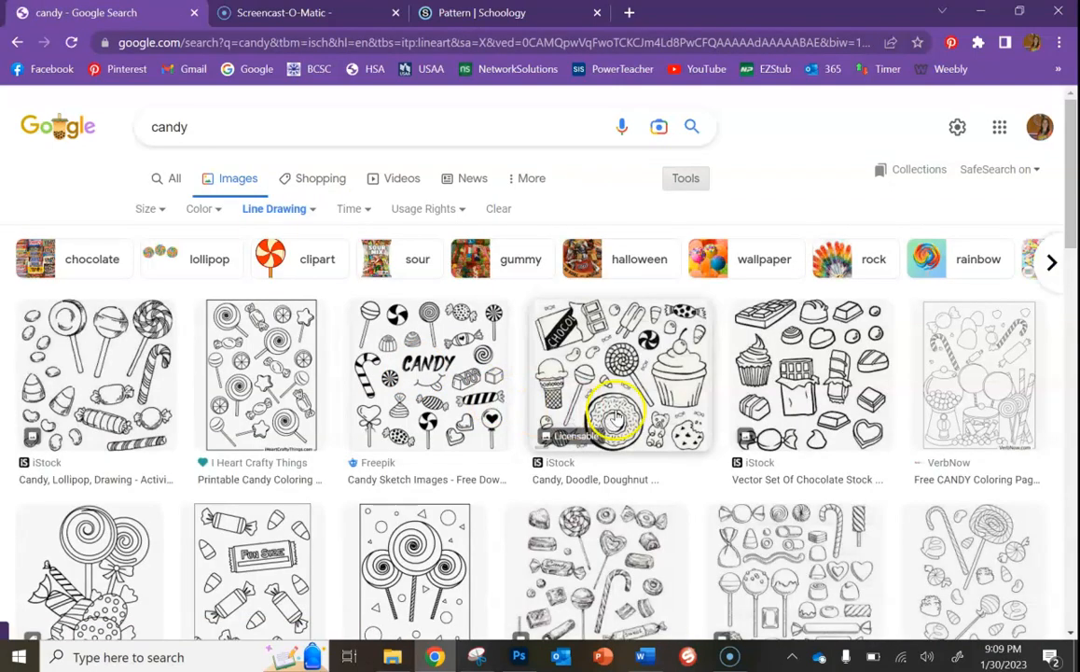
- Browse the line drawings and open the preview of the ColoringPages101 candy jar coloring page
{"action": "scroll", "coordinate": [614, 417], "scroll_direction": "down", "scroll_amount": 4}
{"action": "scroll", "coordinate": [616, 417], "scroll_direction": "down", "scroll_amount": 3}
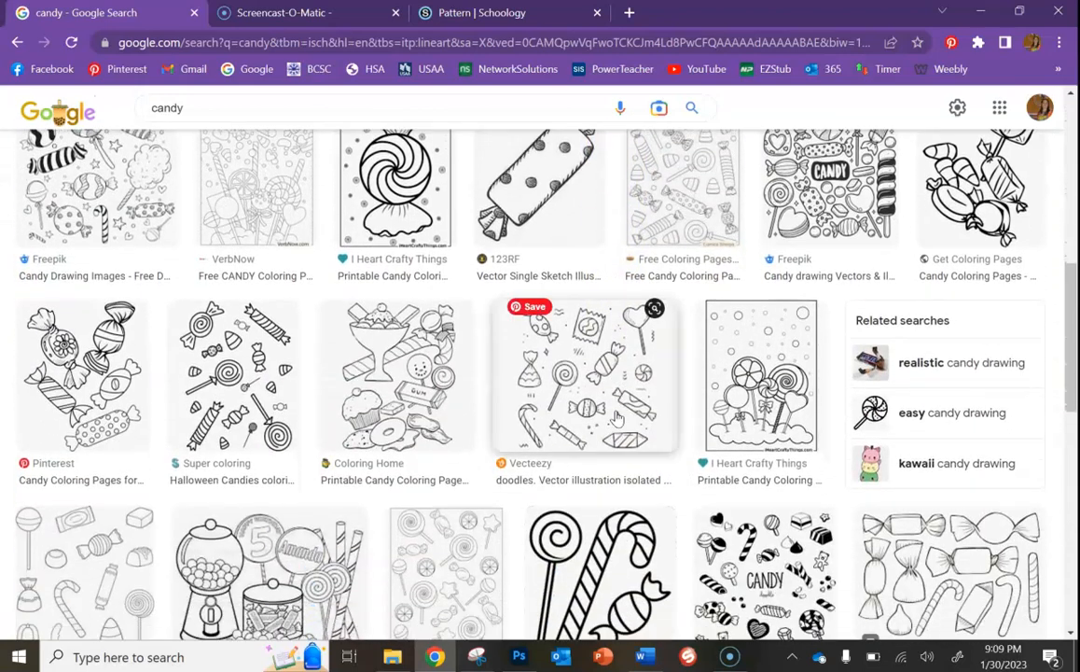
{"action": "scroll", "coordinate": [615, 417], "scroll_direction": "down", "scroll_amount": 2}
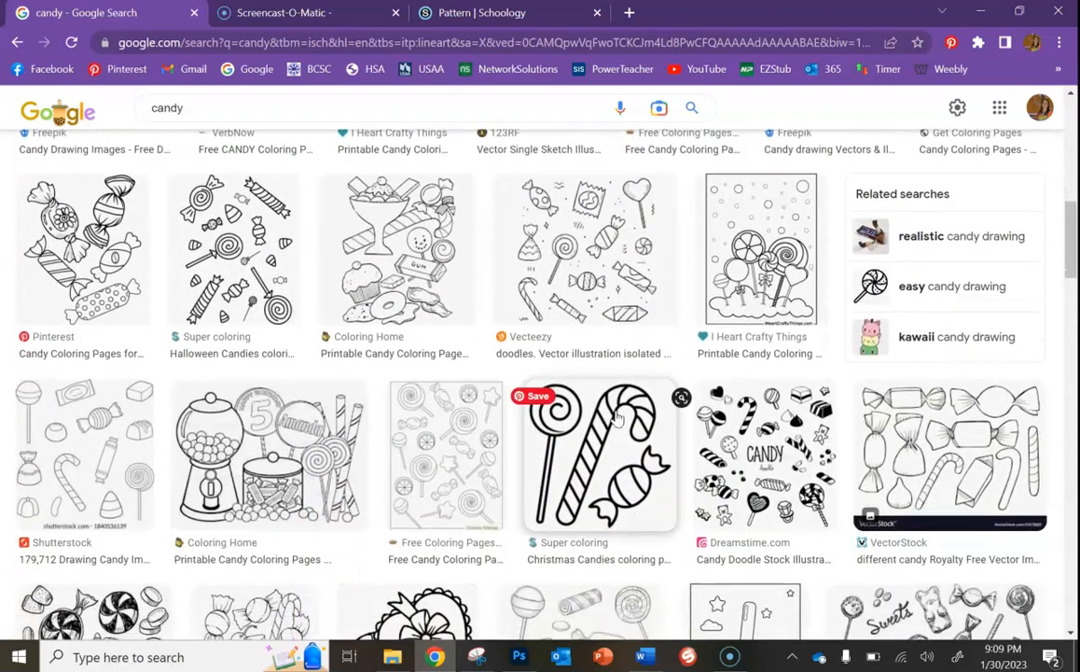
{"action": "scroll", "coordinate": [615, 417], "scroll_direction": "down", "scroll_amount": 2}
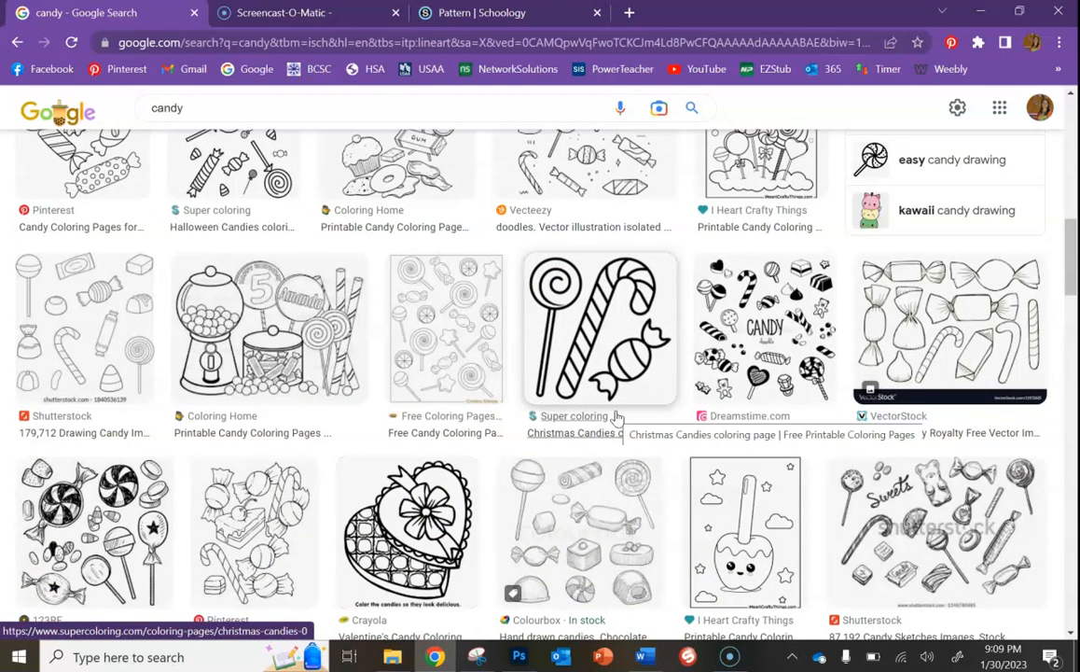
{"action": "scroll", "coordinate": [615, 417], "scroll_direction": "down", "scroll_amount": 5}
{"action": "scroll", "coordinate": [615, 417], "scroll_direction": "down", "scroll_amount": 5}
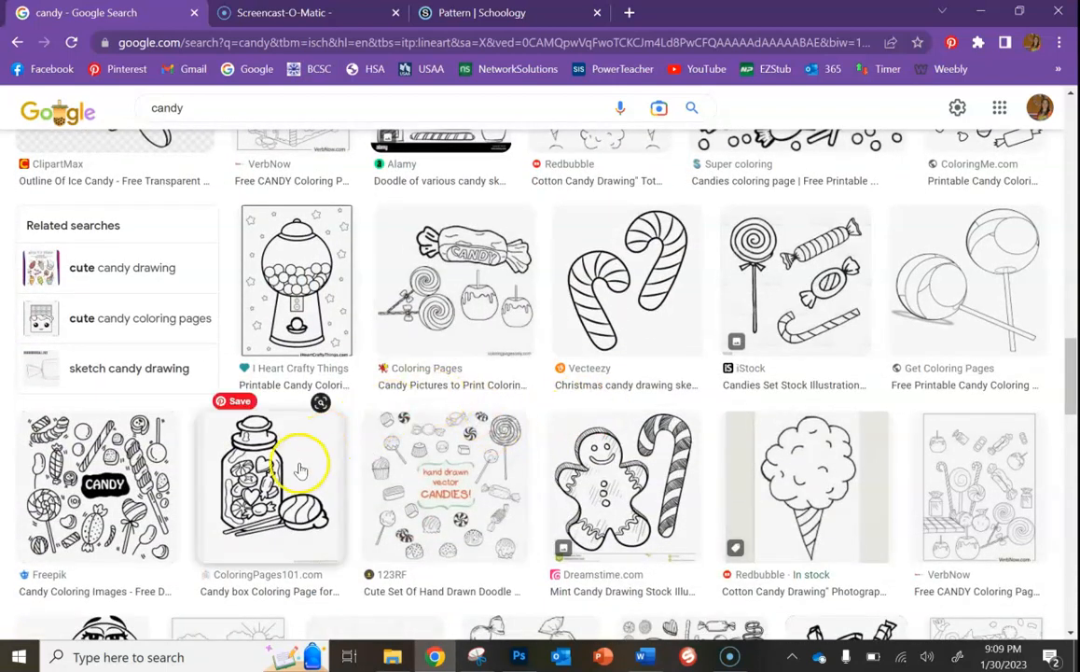
{"action": "left_click", "coordinate": [300, 469]}
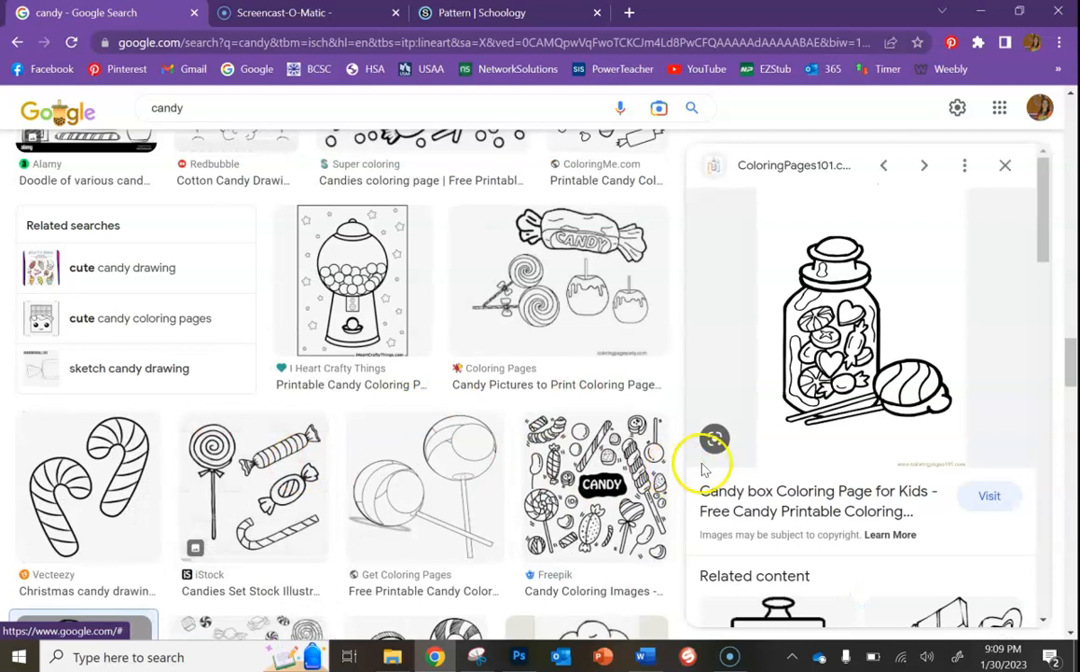
- Switch to Snipping Tool and capture the complete candy jar drawing, including the round candy beside it, from the image preview
{"action": "left_click", "coordinate": [15, 653]}
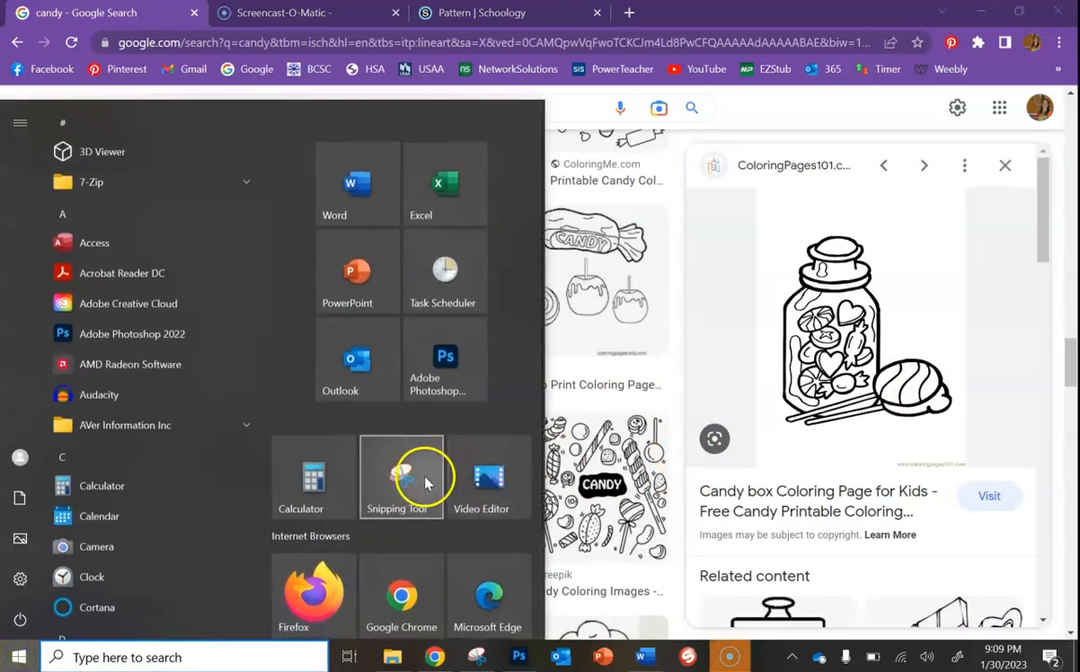
{"action": "left_click", "coordinate": [403, 477]}
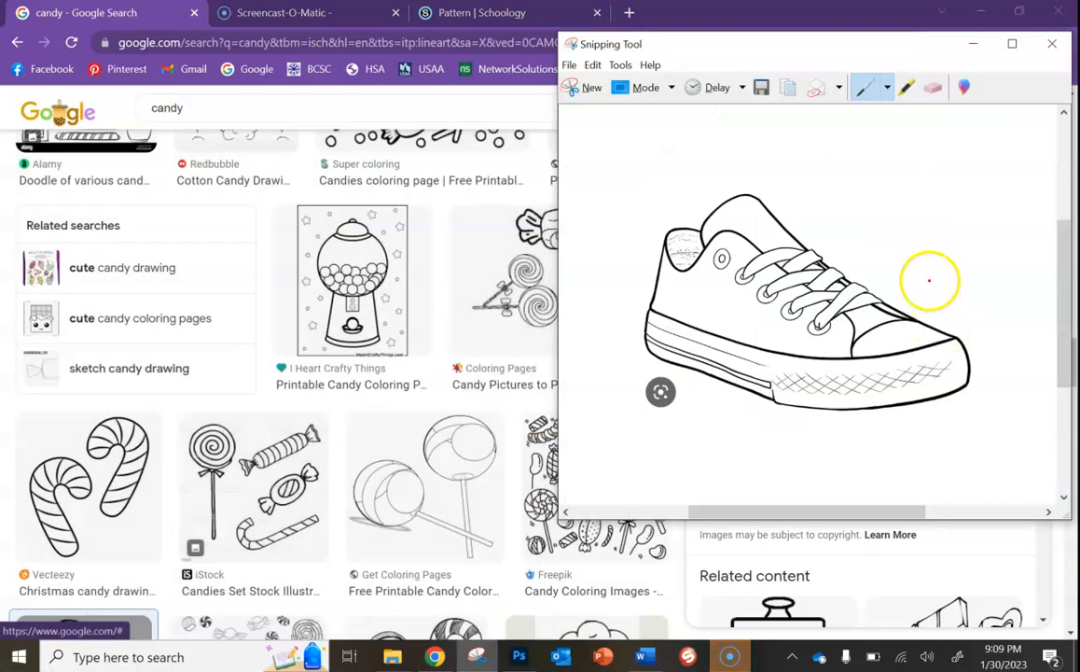
{"action": "left_click", "coordinate": [595, 91]}
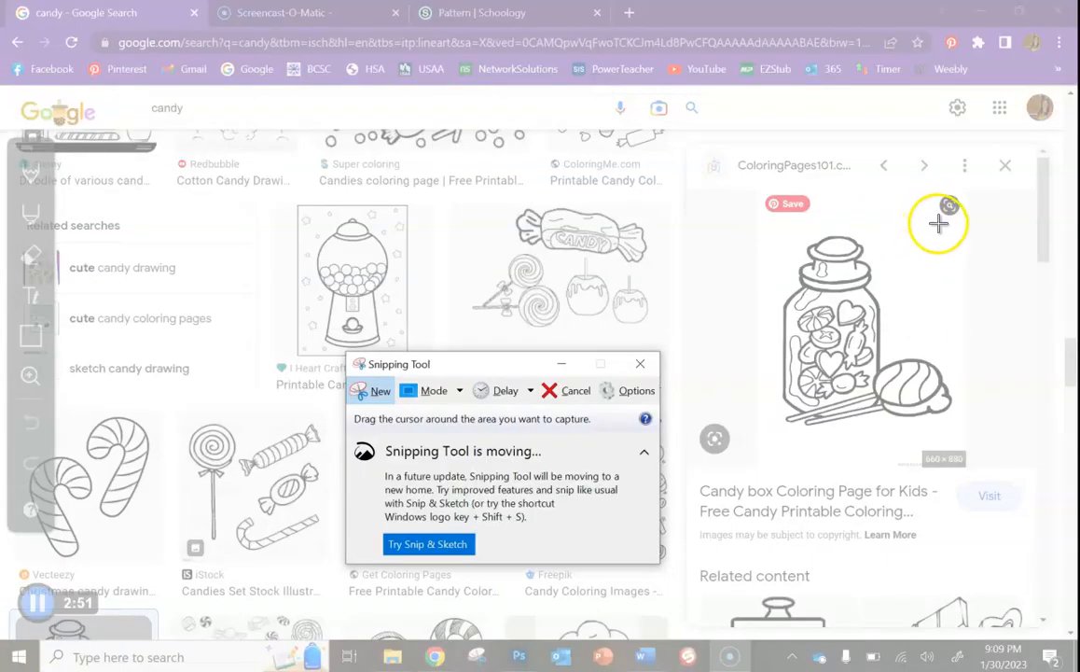
{"action": "left_click_drag", "start_coordinate": [945, 224], "coordinate": [774, 447]}
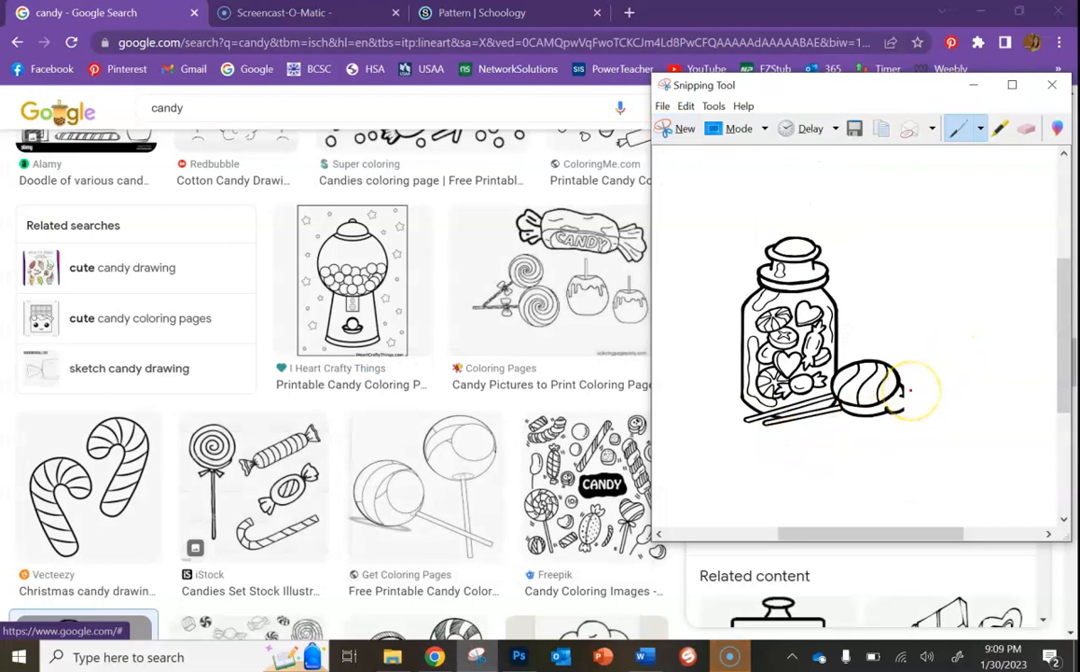
{"action": "left_click", "coordinate": [688, 130]}
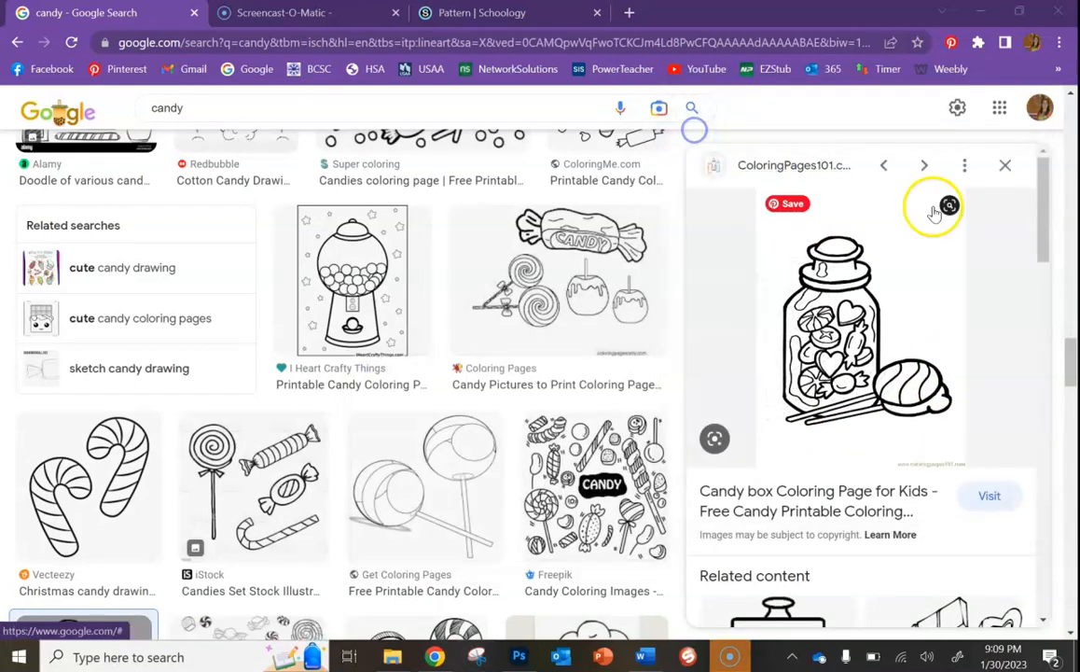
{"action": "left_click_drag", "start_coordinate": [966, 220], "coordinate": [765, 441]}
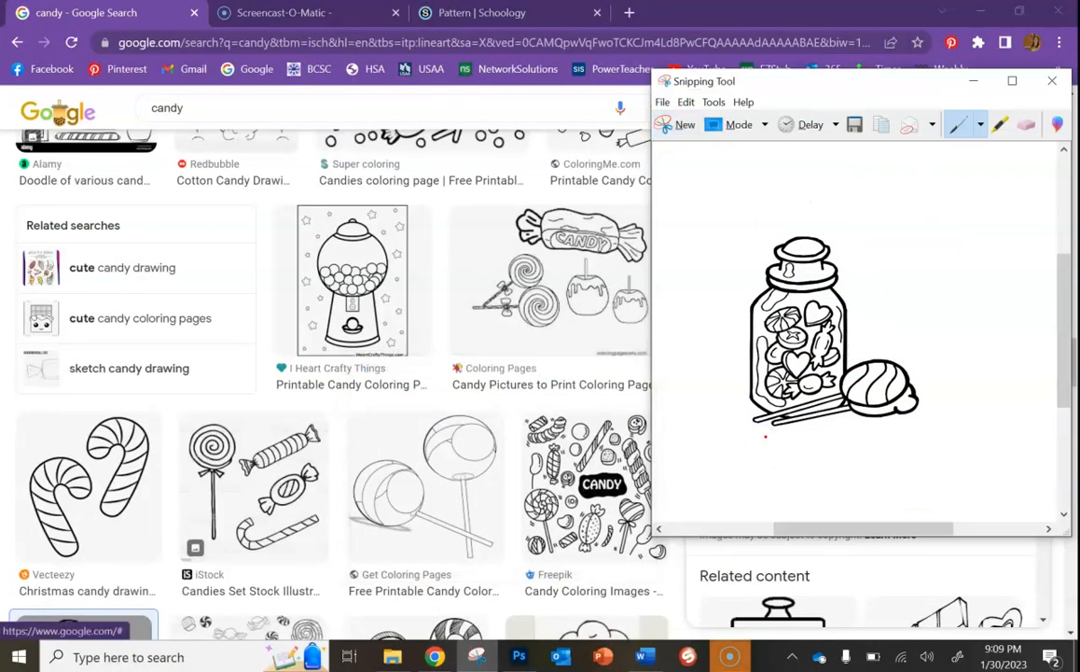
- Take a new snip of the candy jar and round candy from the ColoringPages101 image preview
{"action": "left_click", "coordinate": [680, 124]}
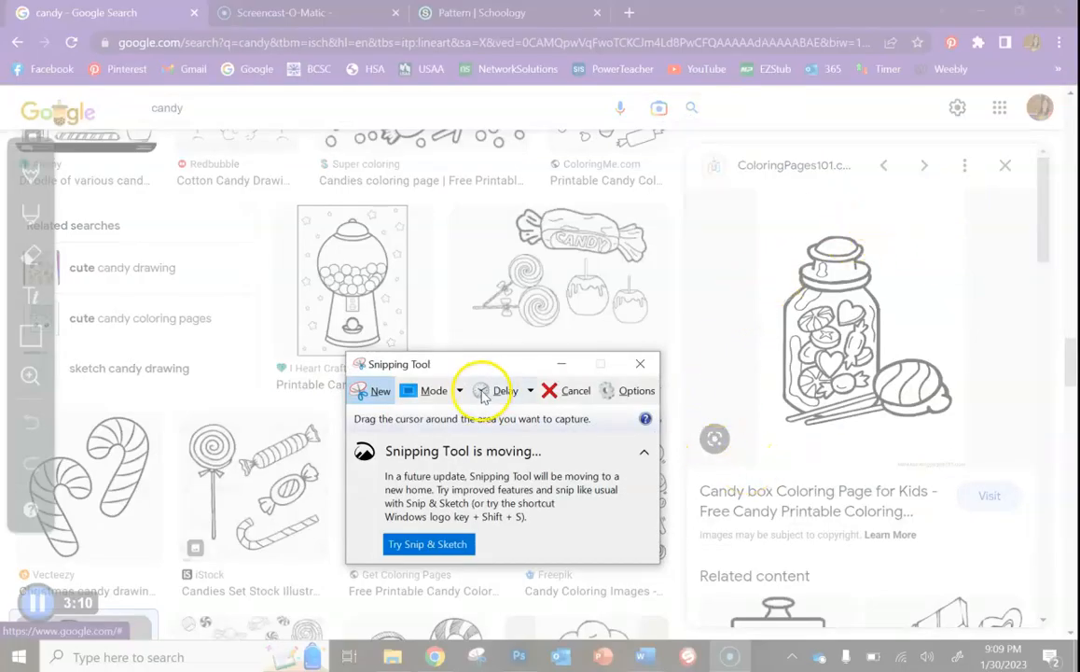
{"action": "left_click", "coordinate": [371, 390]}
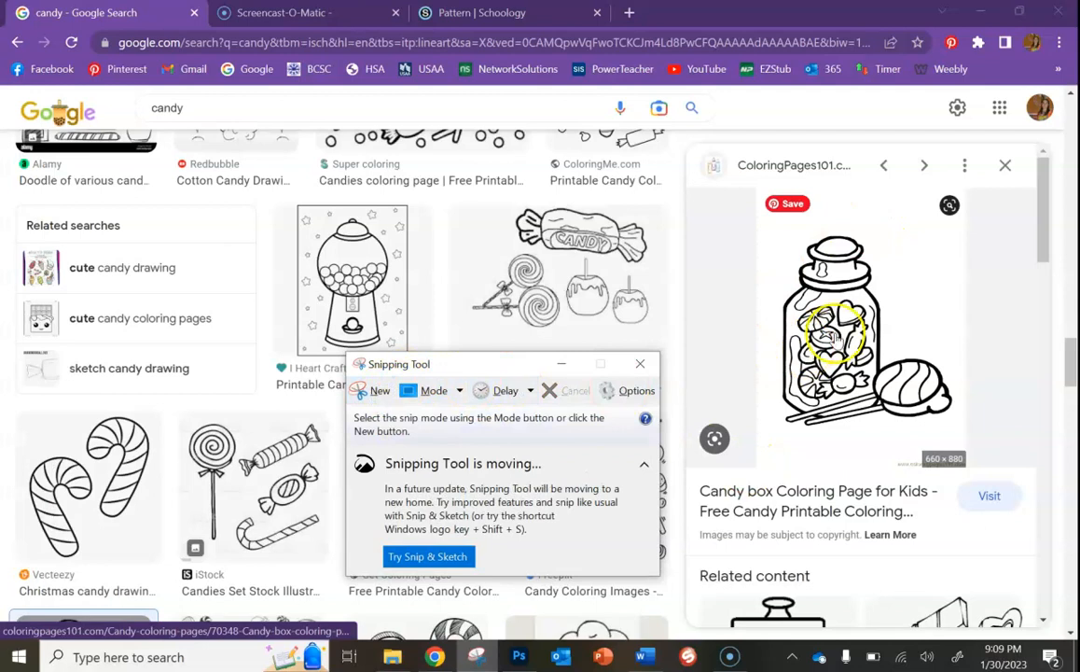
{"action": "left_click", "coordinate": [374, 389]}
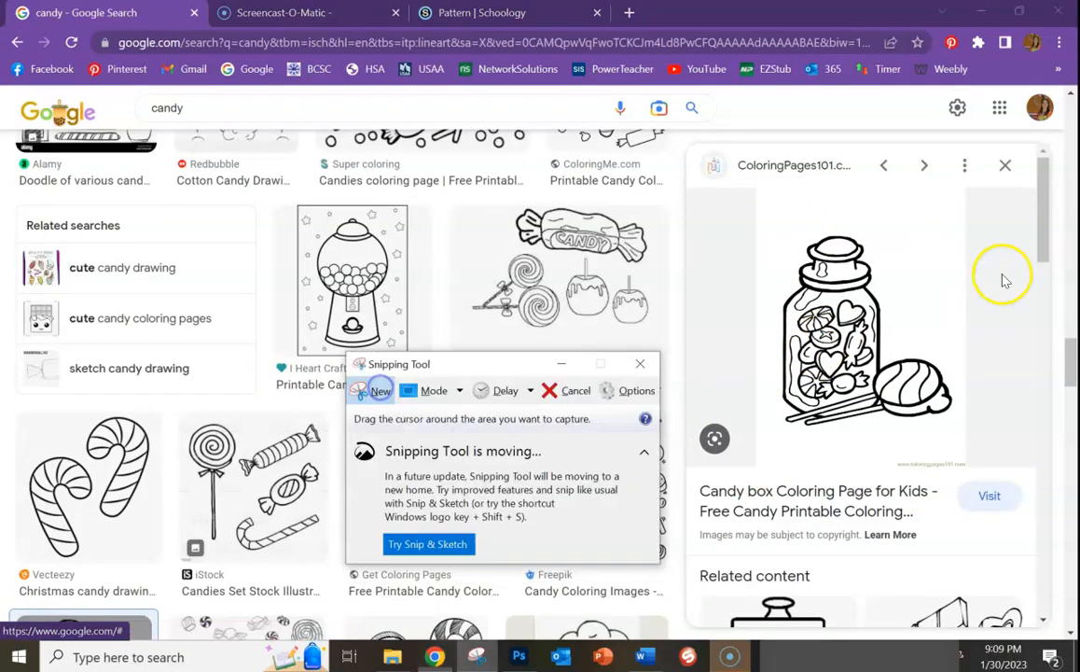
{"action": "left_click_drag", "start_coordinate": [967, 187], "coordinate": [760, 453]}
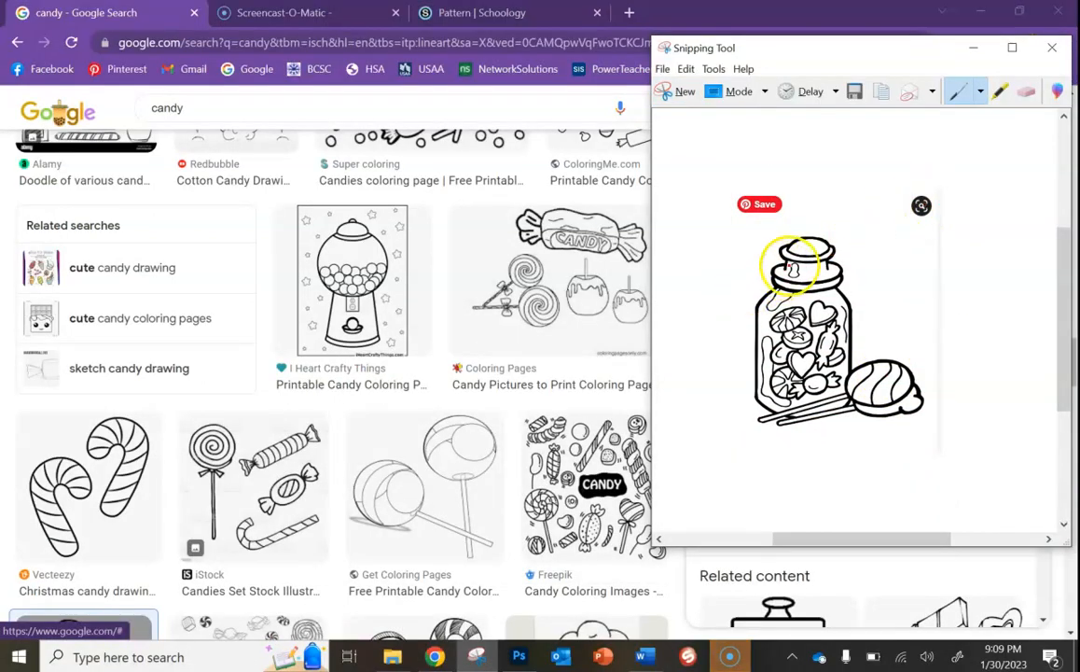
- Save the snip in the Art folder as a PNG file named candy
{"action": "right_click", "coordinate": [810, 248]}
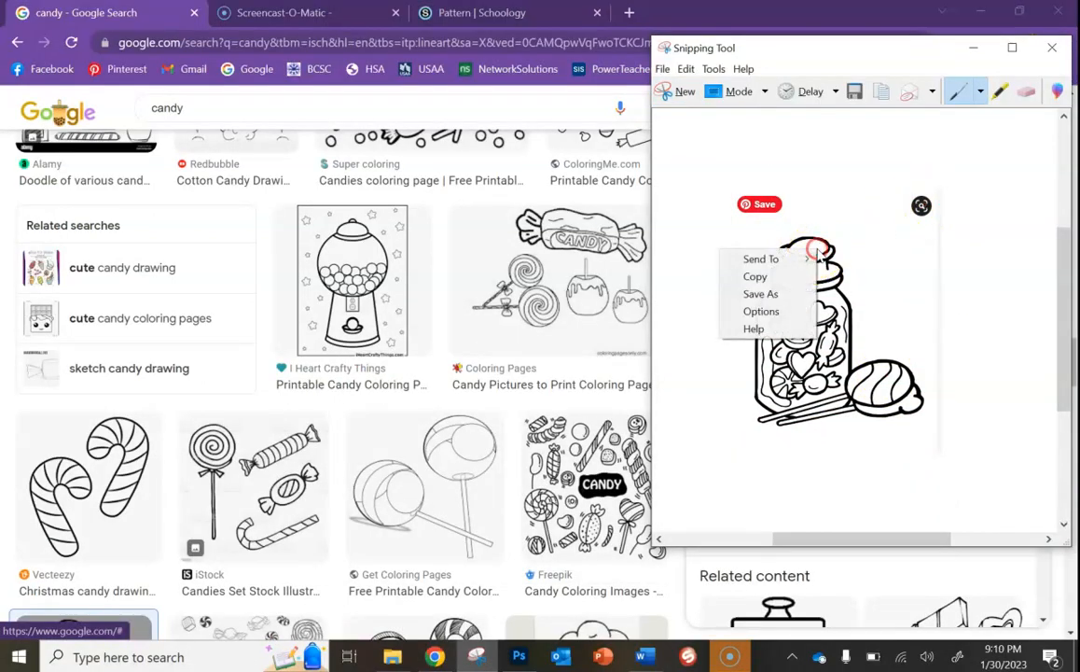
{"action": "left_click", "coordinate": [782, 292]}
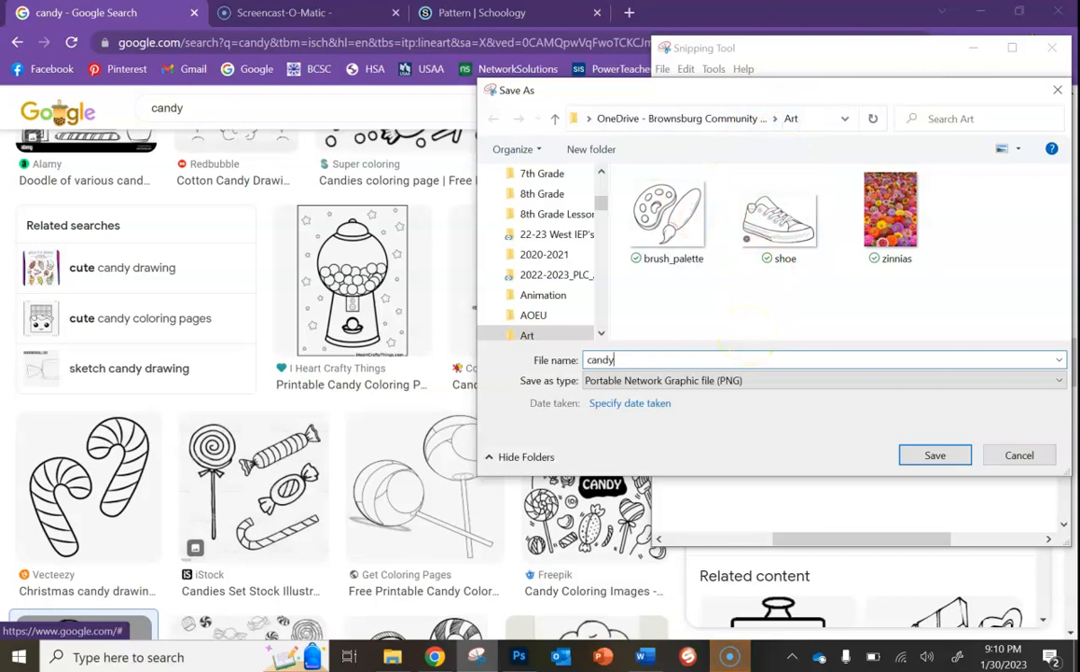
{"action": "left_click", "coordinate": [921, 453]}
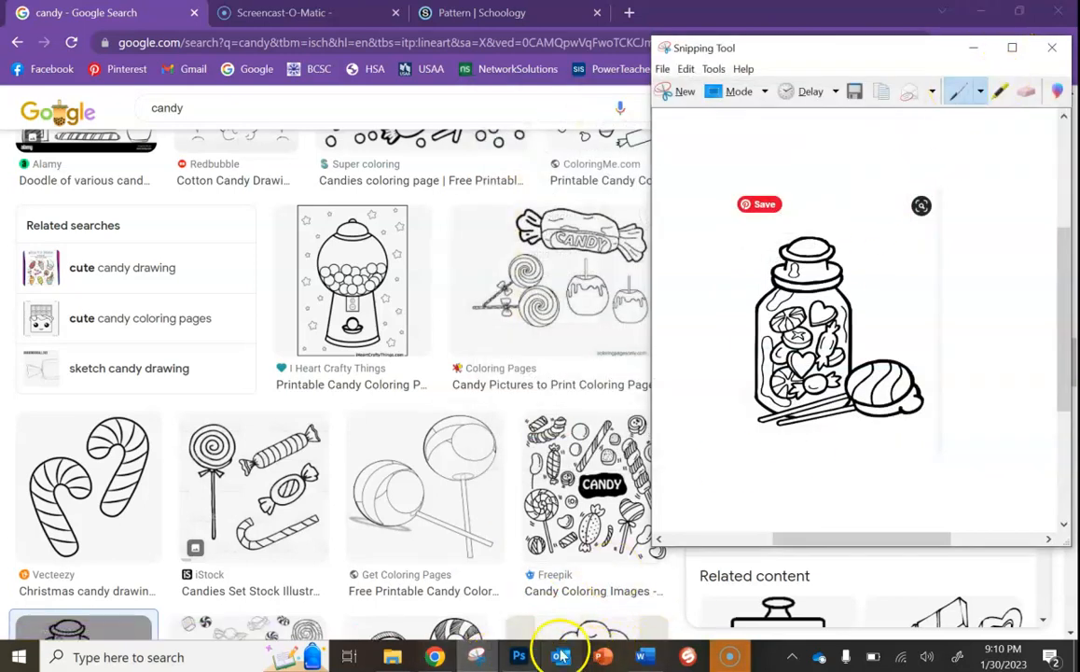
- Switch to Photoshop and place the candy image from File Explorer's recent files into the unit of design document
{"action": "left_click", "coordinate": [514, 657]}
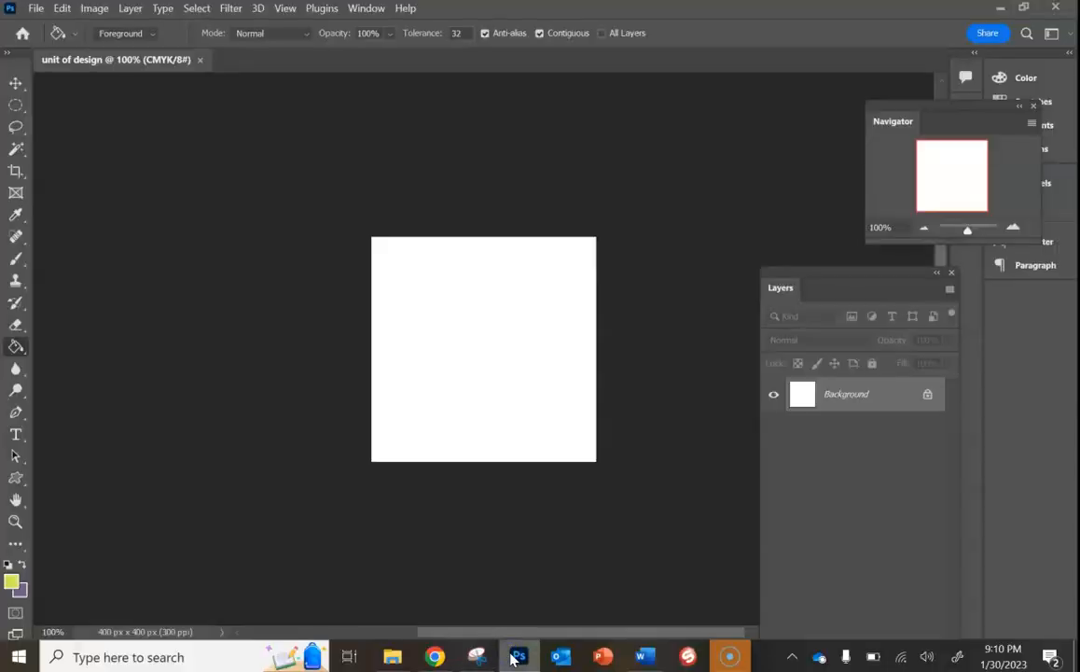
{"action": "left_click", "coordinate": [401, 659]}
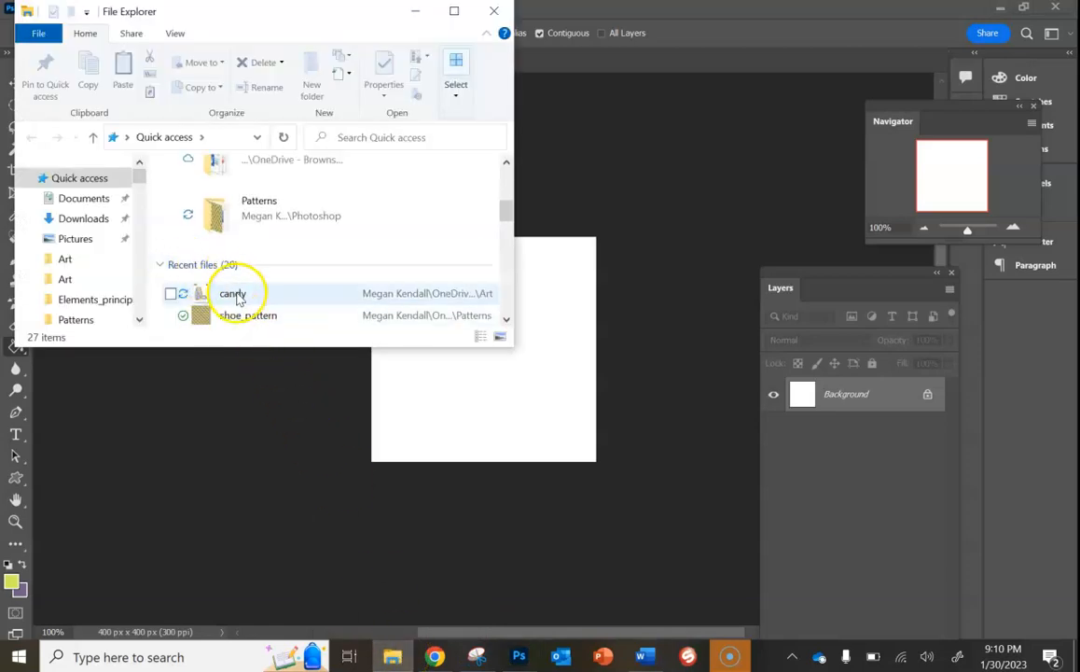
{"action": "left_click", "coordinate": [245, 295]}
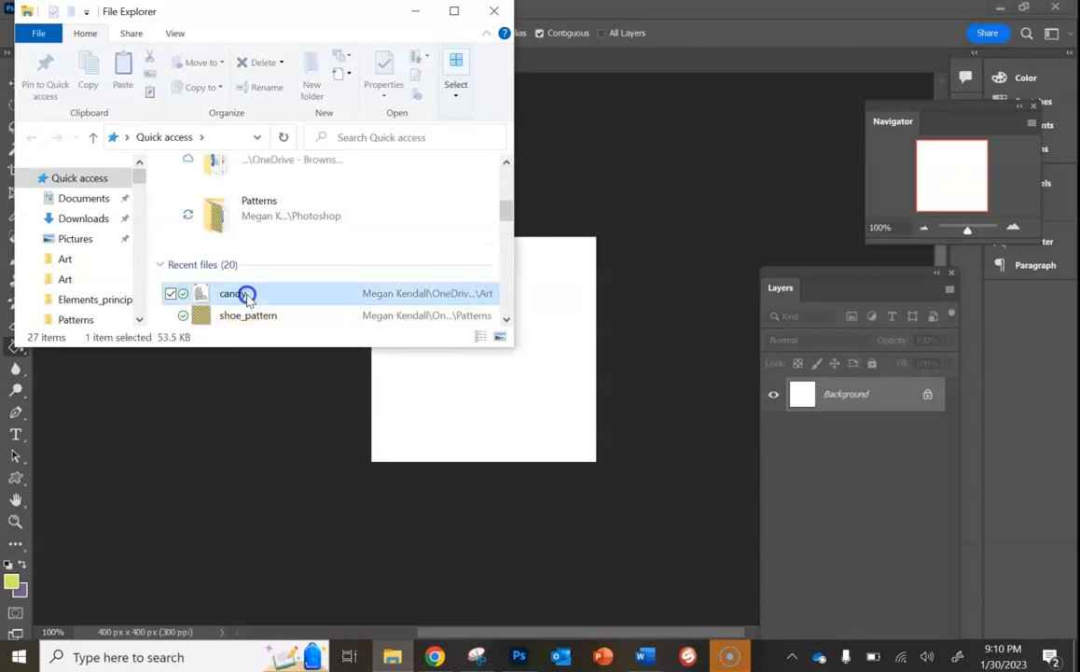
{"action": "left_click_drag", "start_coordinate": [266, 294], "coordinate": [481, 415]}
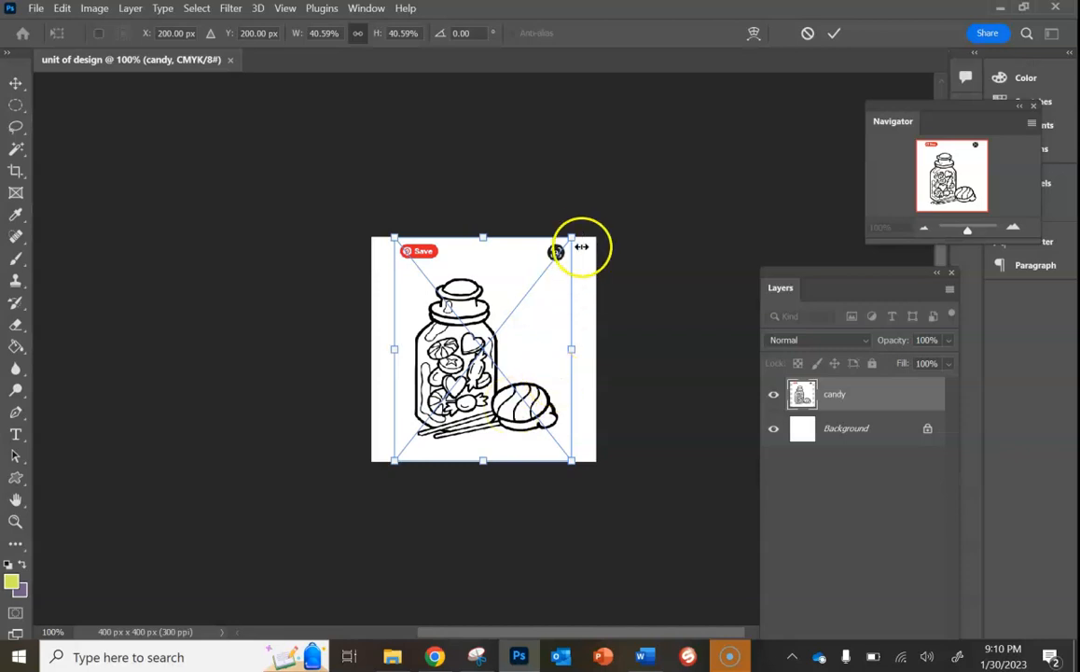
- Scale the placed candy drawing to about 32% and centre it at about X 223 px, Y 186 px on the canvas
{"action": "left_click_drag", "start_coordinate": [570, 240], "coordinate": [575, 309]}
{"action": "left_click_drag", "start_coordinate": [452, 383], "coordinate": [485, 353]}
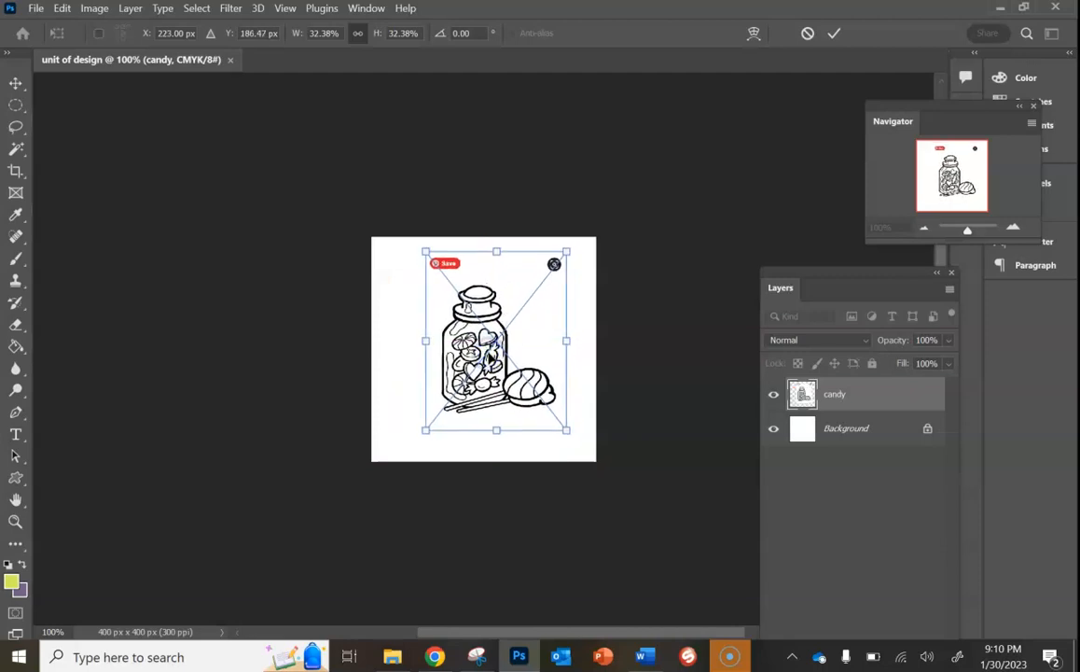
{"action": "key", "text": "Return"}
{"action": "key", "text": "g"}
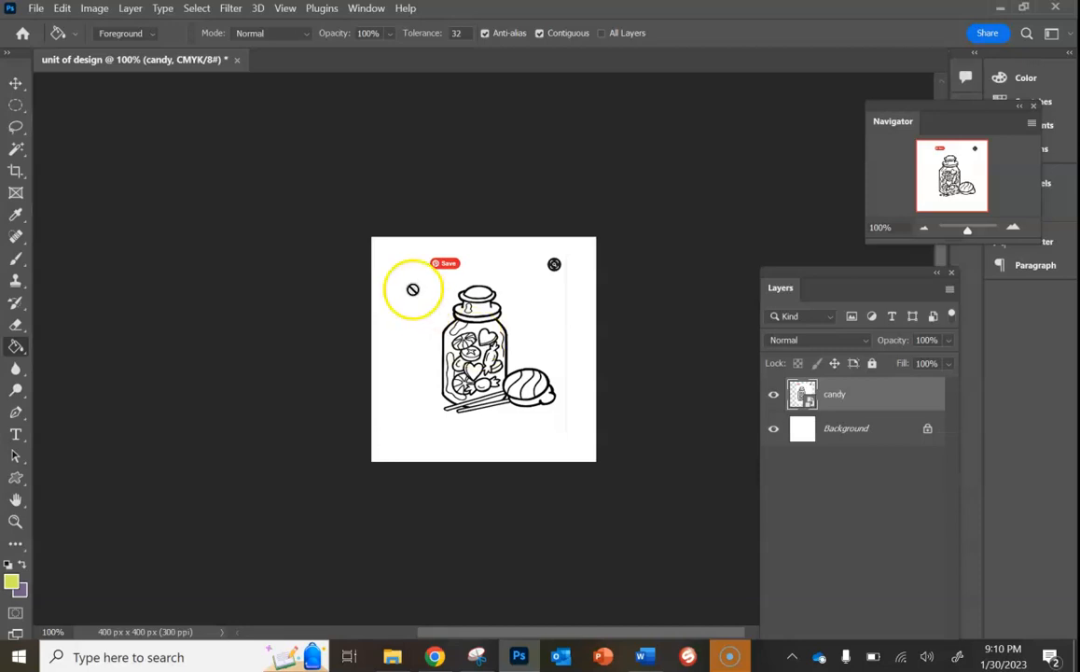
{"action": "left_click", "coordinate": [37, 9]}
{"action": "left_click", "coordinate": [83, 203]}
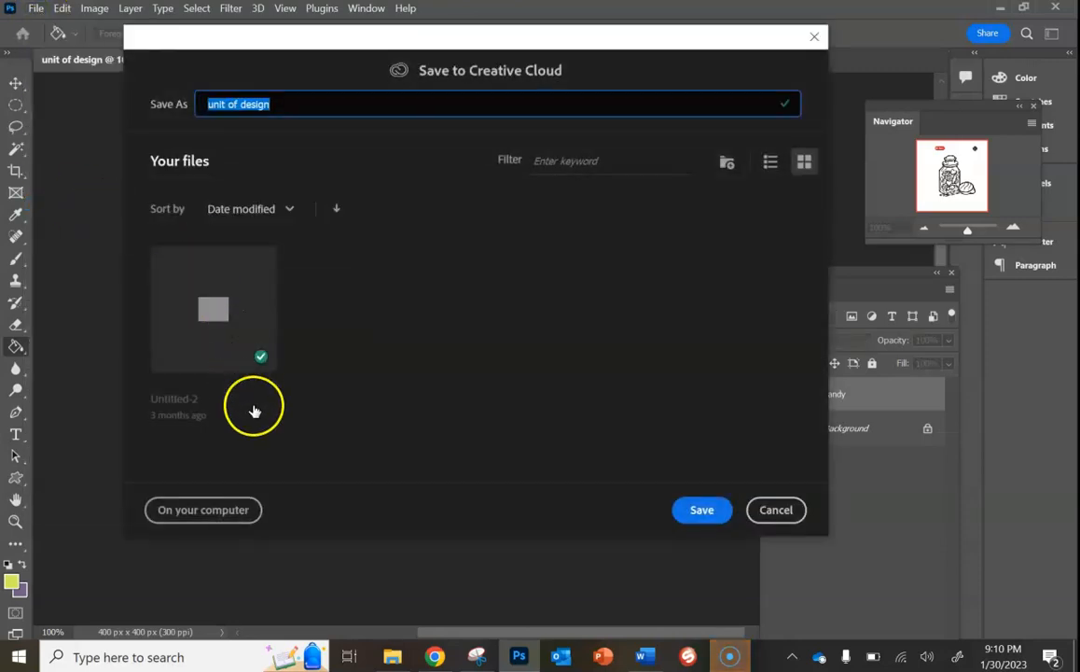
{"action": "left_click", "coordinate": [207, 511]}
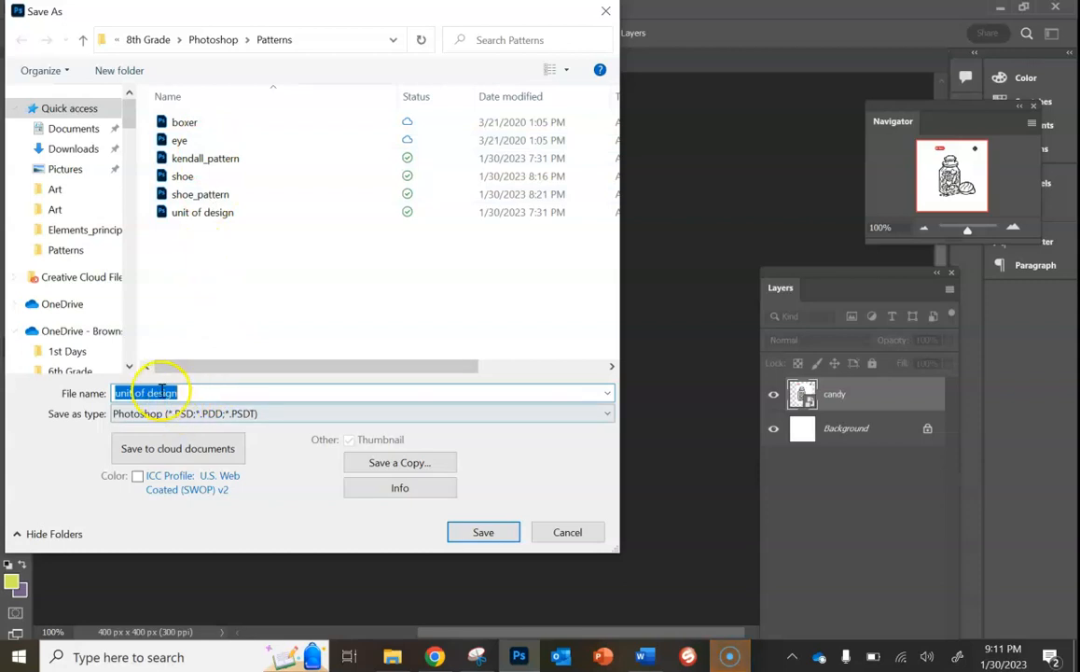
{"action": "left_click", "coordinate": [483, 528]}
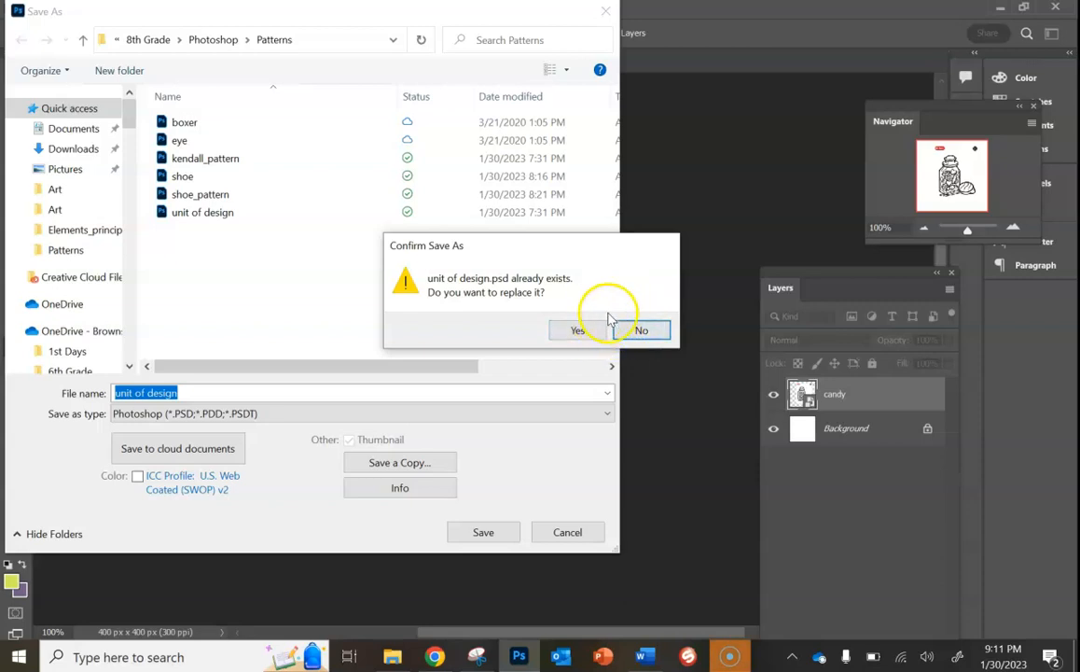
{"action": "left_click", "coordinate": [634, 329]}
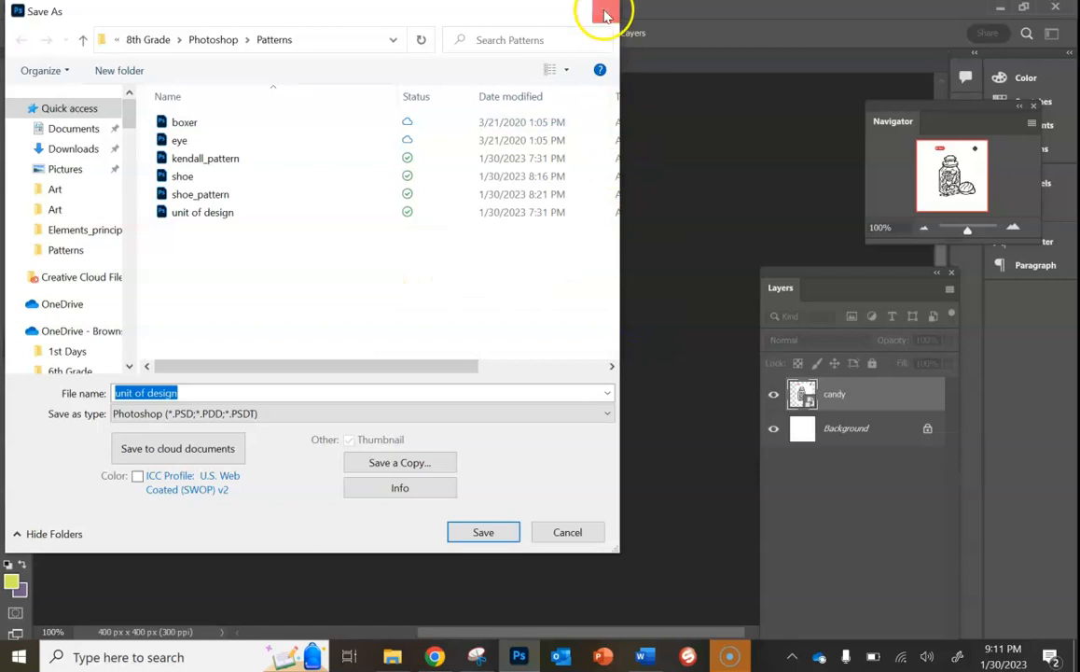
{"action": "left_click", "coordinate": [561, 535]}
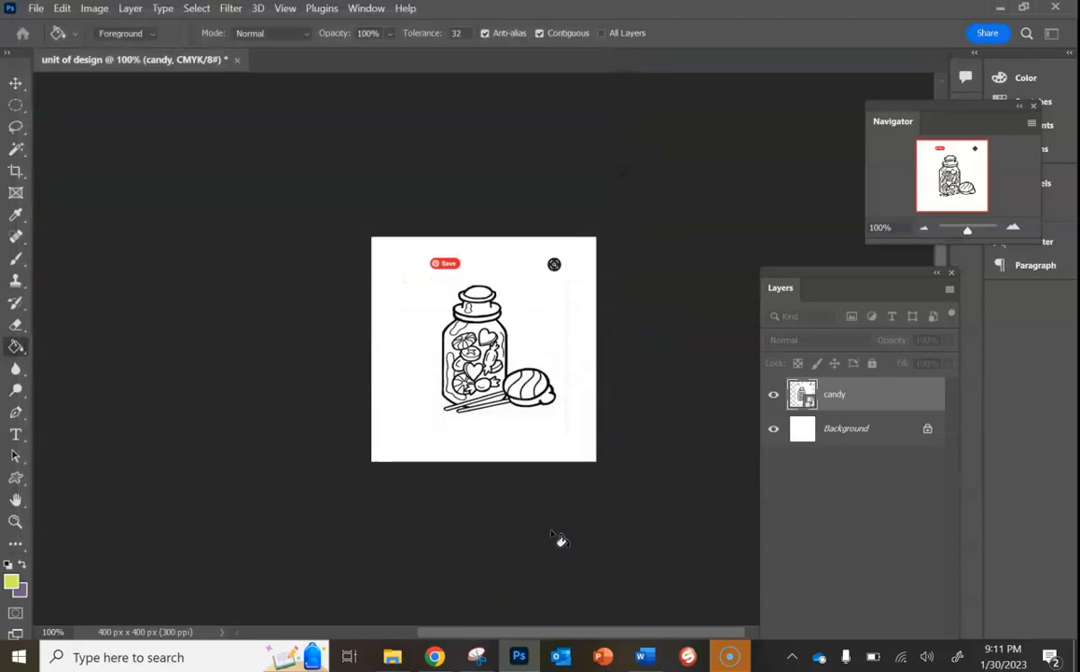
{"action": "left_click", "coordinate": [547, 519]}
{"action": "left_click", "coordinate": [527, 387]}
{"action": "key", "text": "ctrl+plus"}
{"action": "key", "text": "ctrl+plus"}
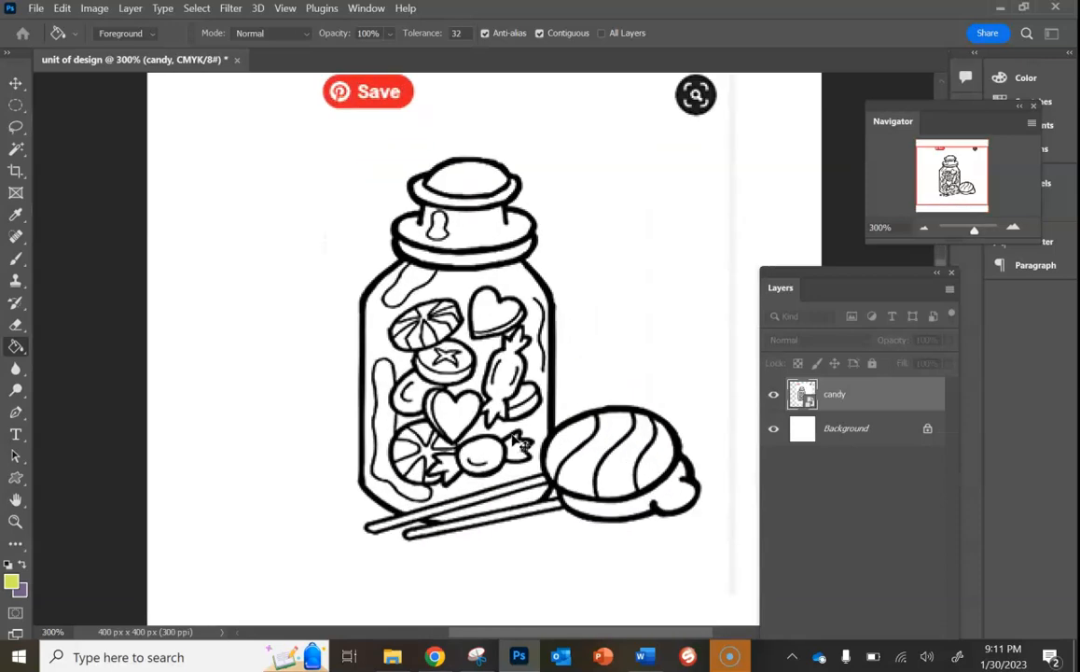
{"action": "key", "text": "ctrl+plus"}
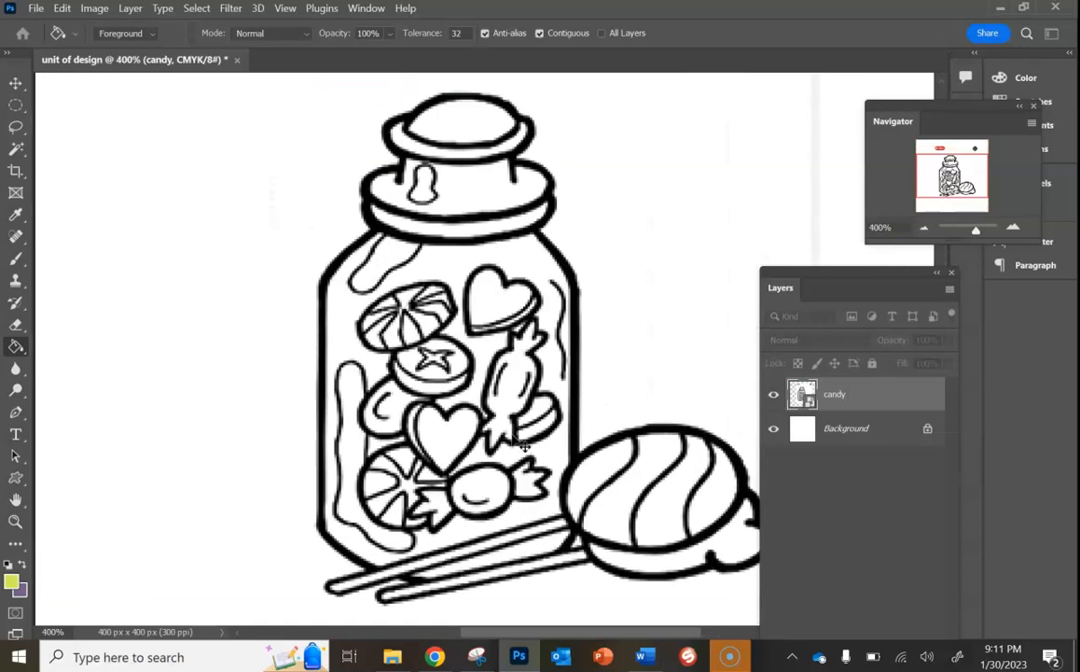
{"action": "key", "text": "ctrl+minus"}
{"action": "key", "text": "ctrl+minus"}
{"action": "key", "text": "ctrl+minus"}
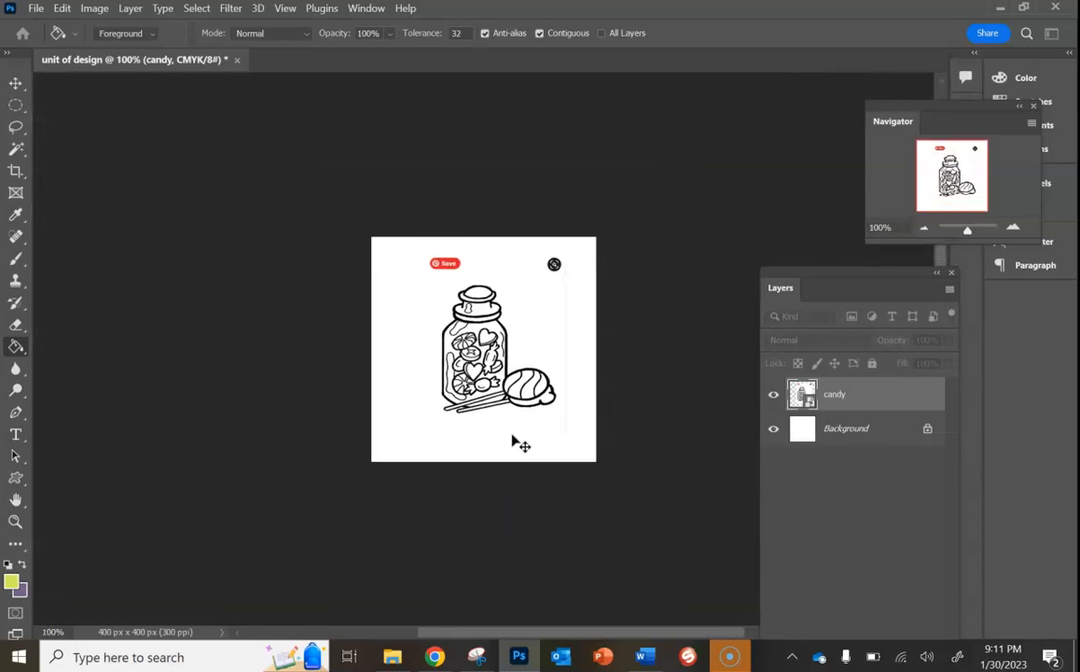
- Rasterize the candy layer
{"action": "key", "text": "ctrl+plus"}
{"action": "key", "text": "ctrl+plus"}
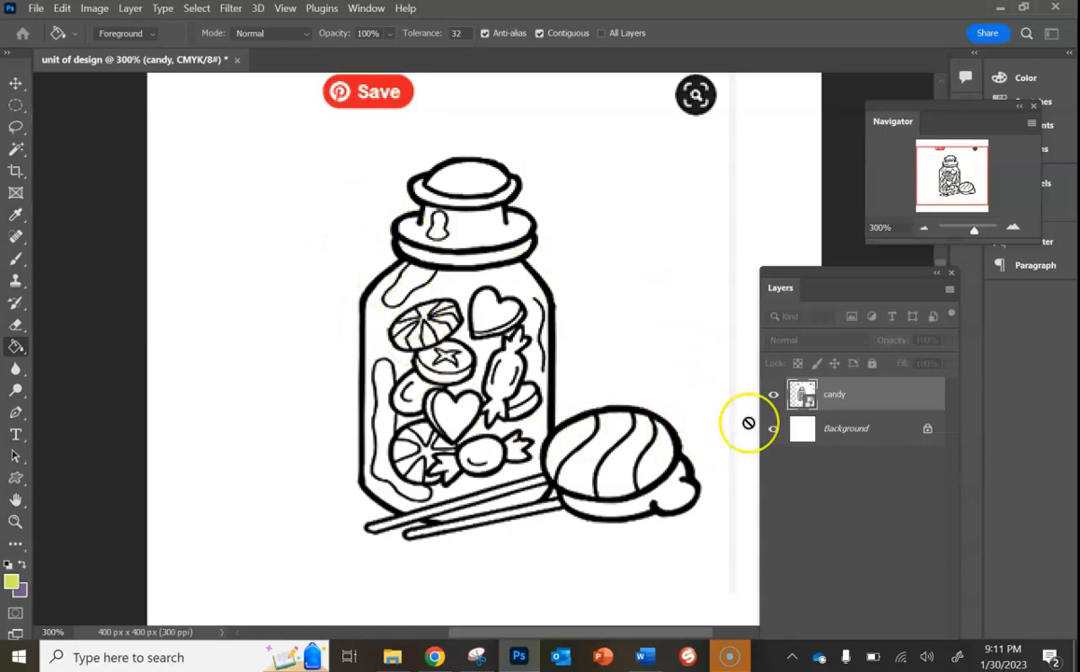
{"action": "right_click", "coordinate": [841, 408]}
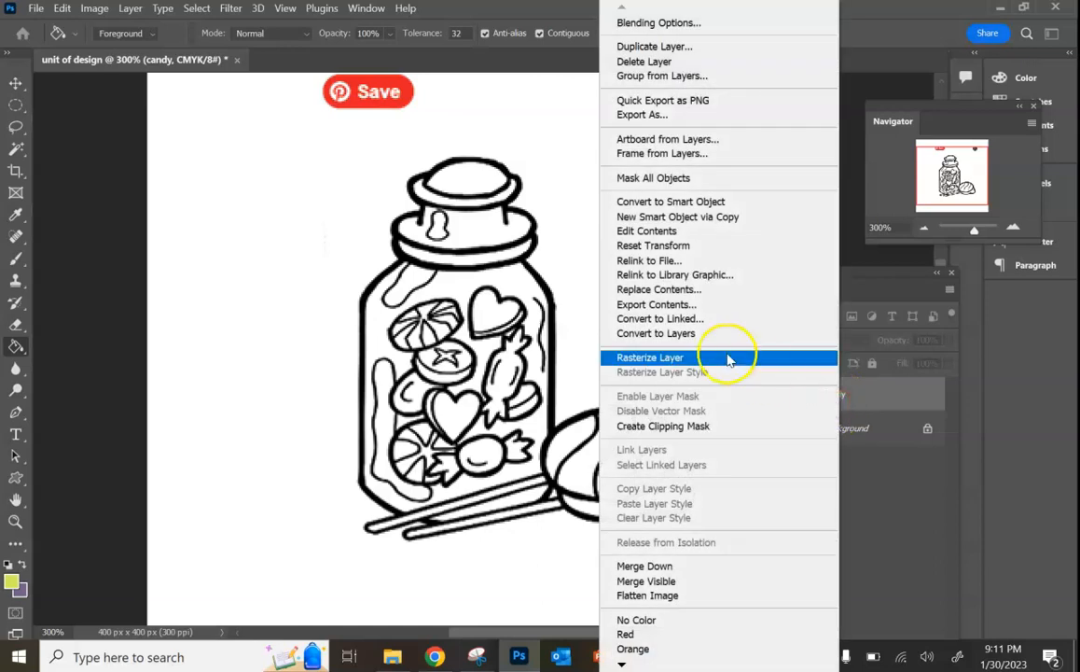
{"action": "left_click", "coordinate": [728, 359]}
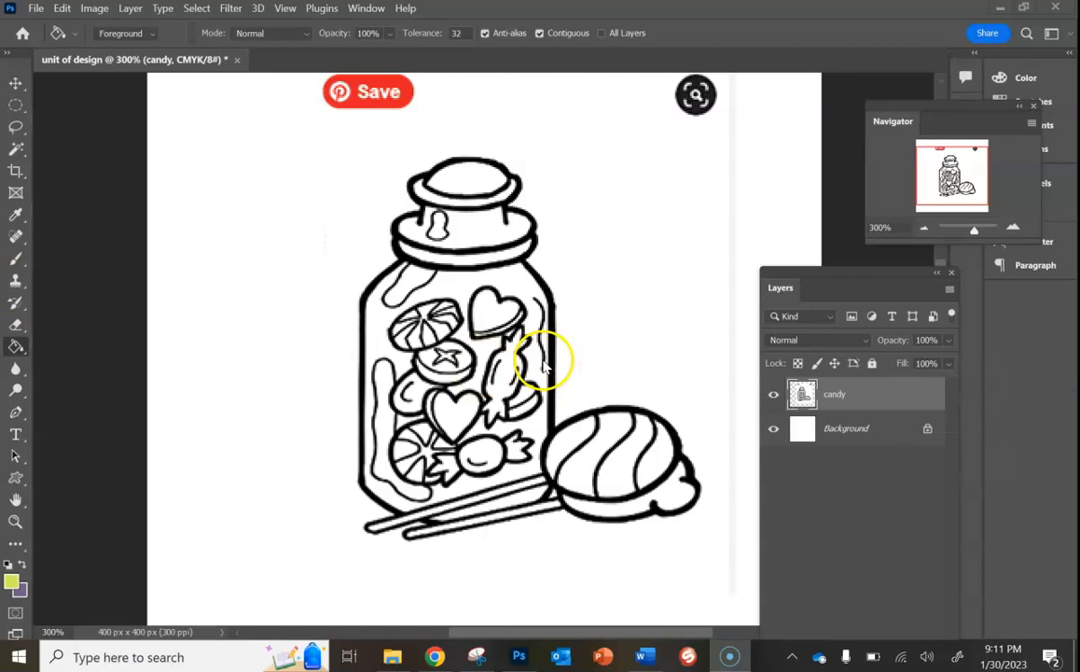
- Set the foreground color to magenta #e124d1 and fill the two heart candies in the jar with the Paint Bucket
{"action": "left_click", "coordinate": [11, 576]}
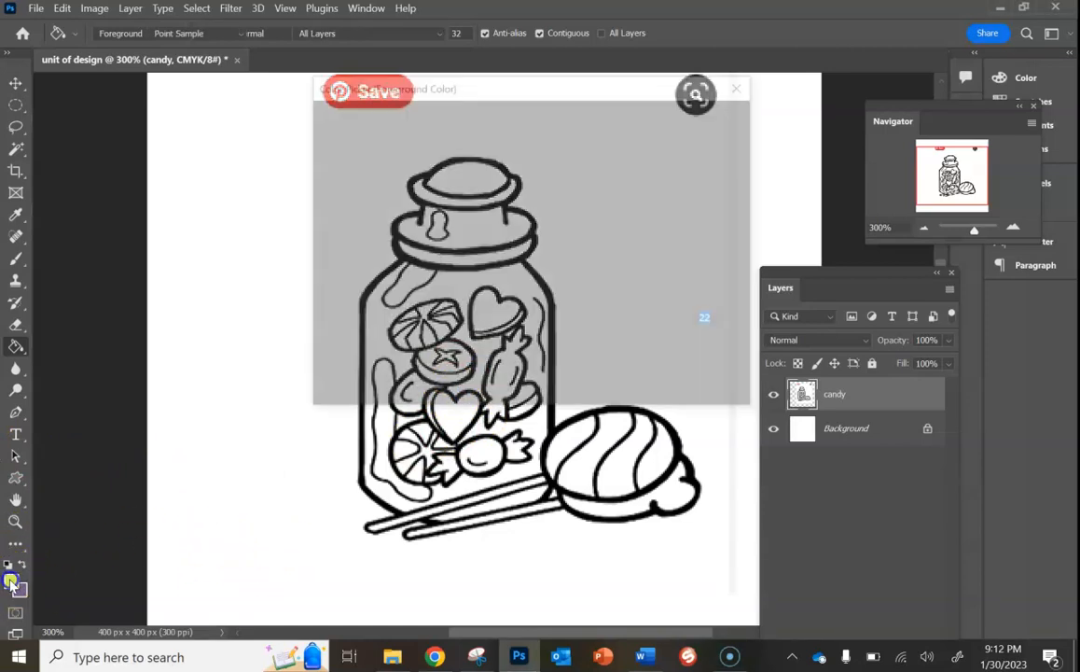
{"action": "left_click", "coordinate": [549, 156]}
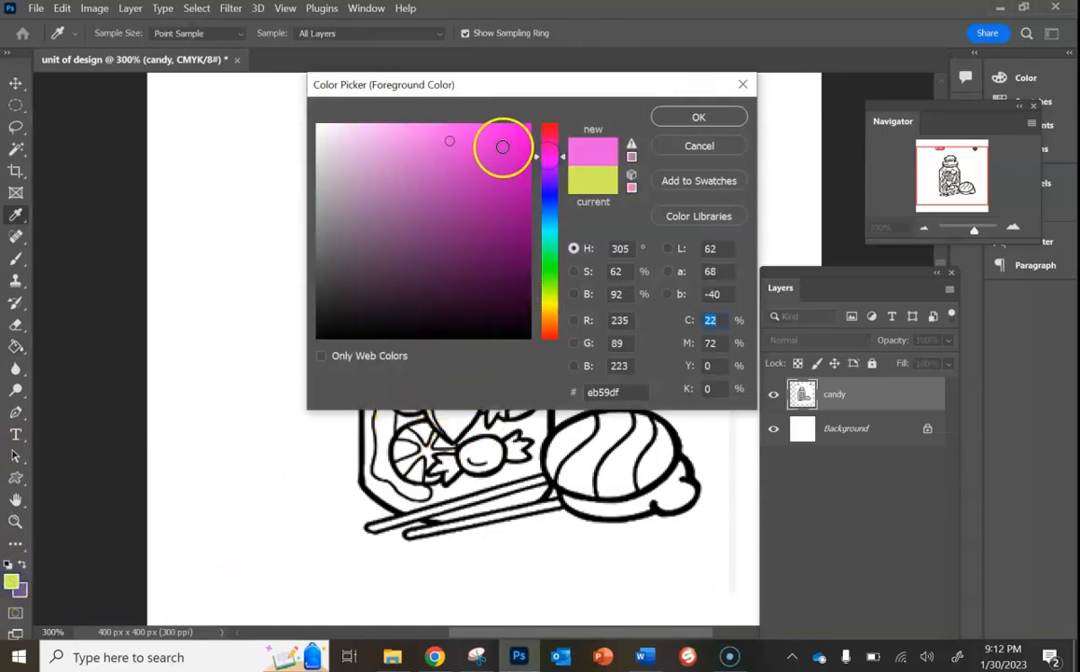
{"action": "left_click", "coordinate": [499, 147]}
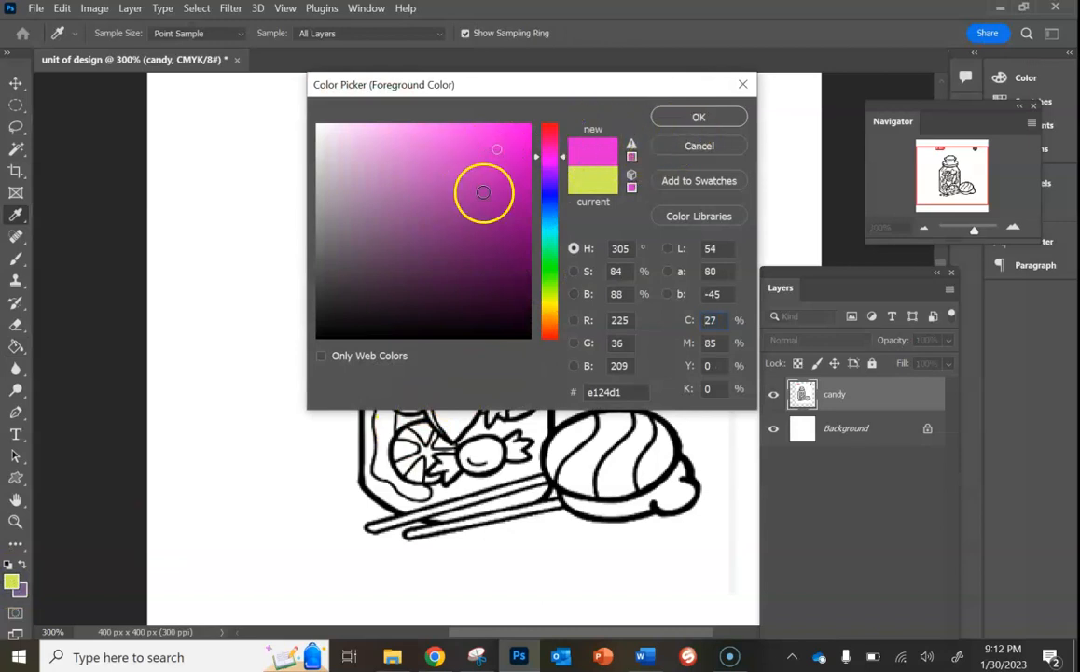
{"action": "left_click", "coordinate": [678, 121]}
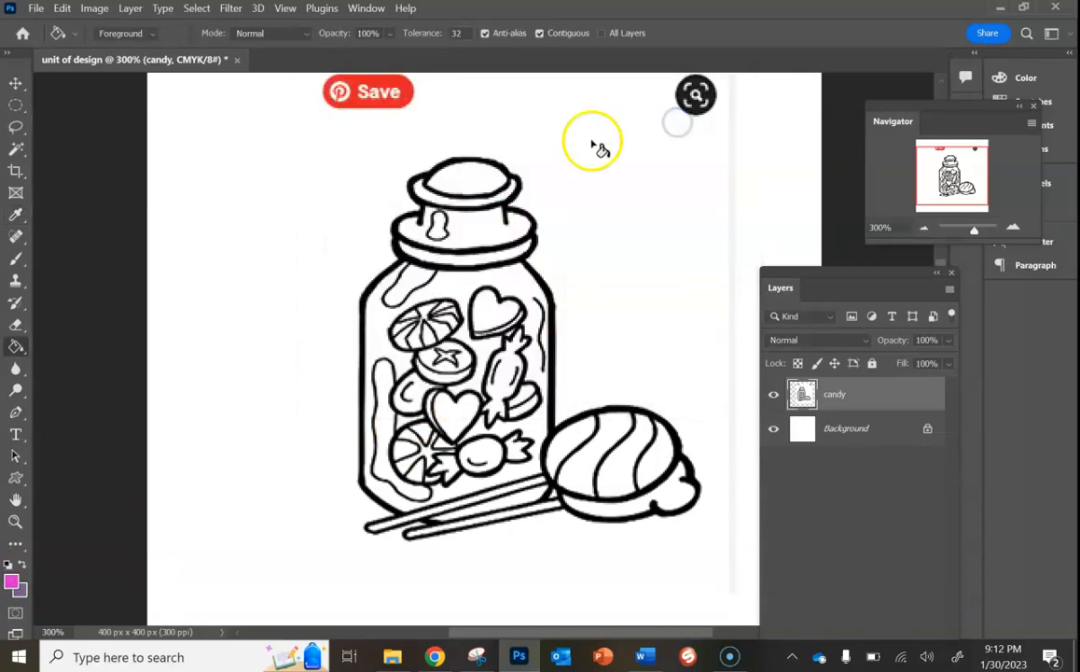
{"action": "left_click", "coordinate": [18, 348]}
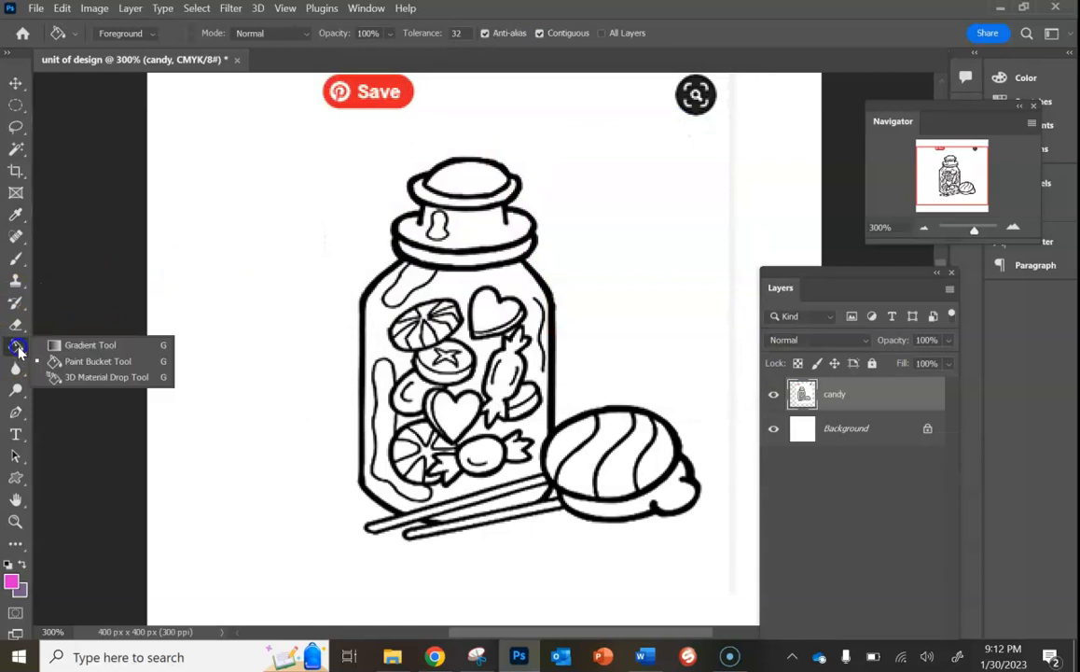
{"action": "left_click", "coordinate": [58, 360]}
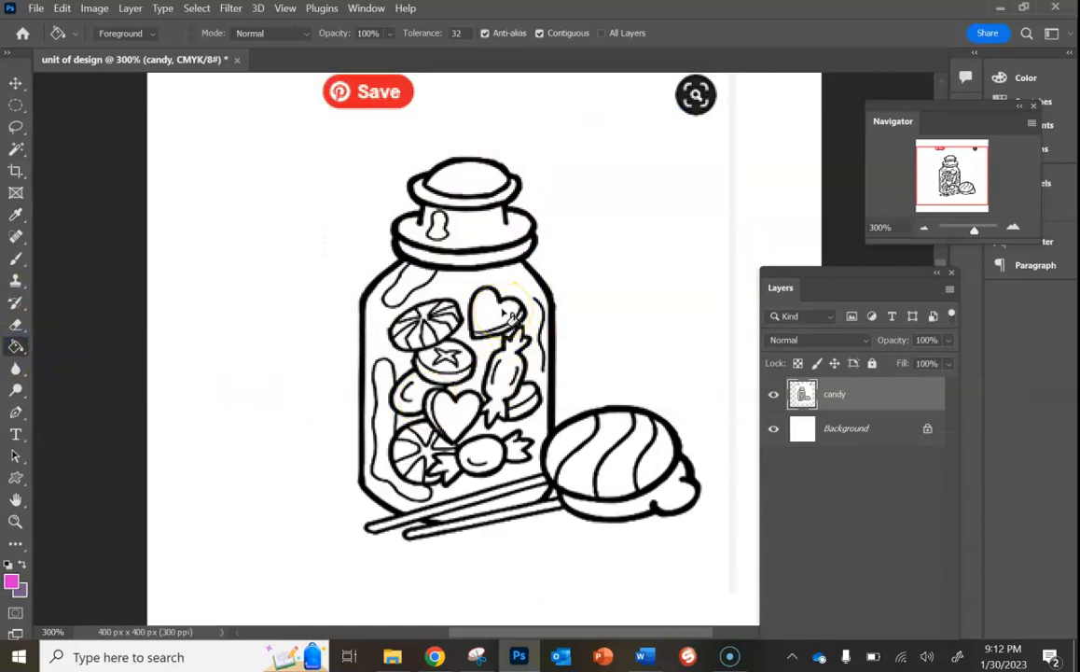
{"action": "left_click", "coordinate": [505, 316]}
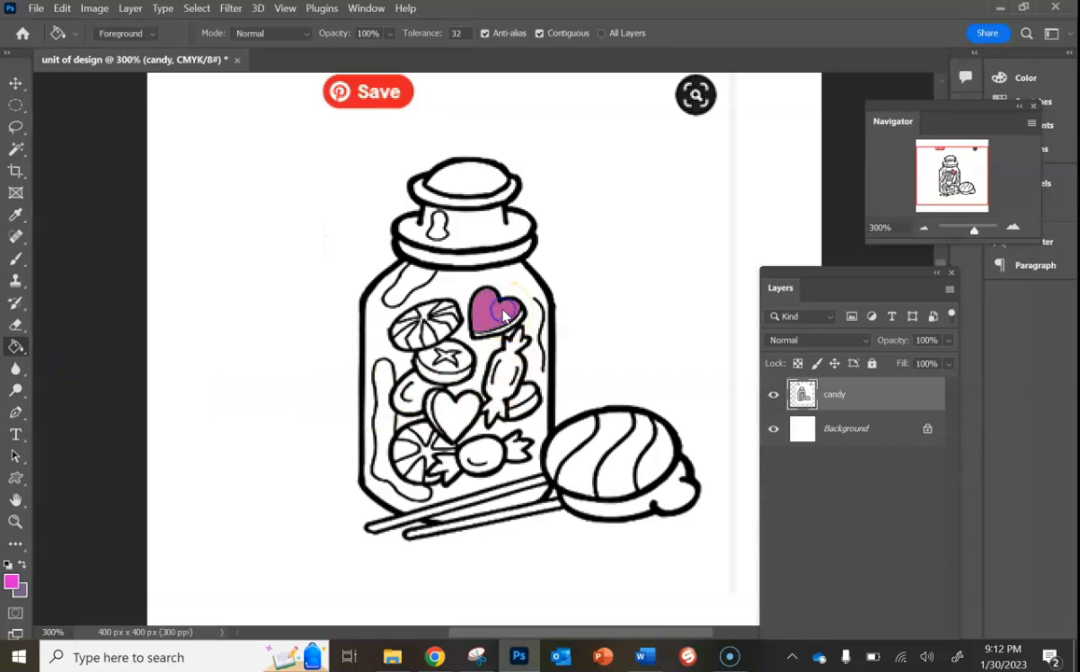
{"action": "left_click", "coordinate": [451, 411]}
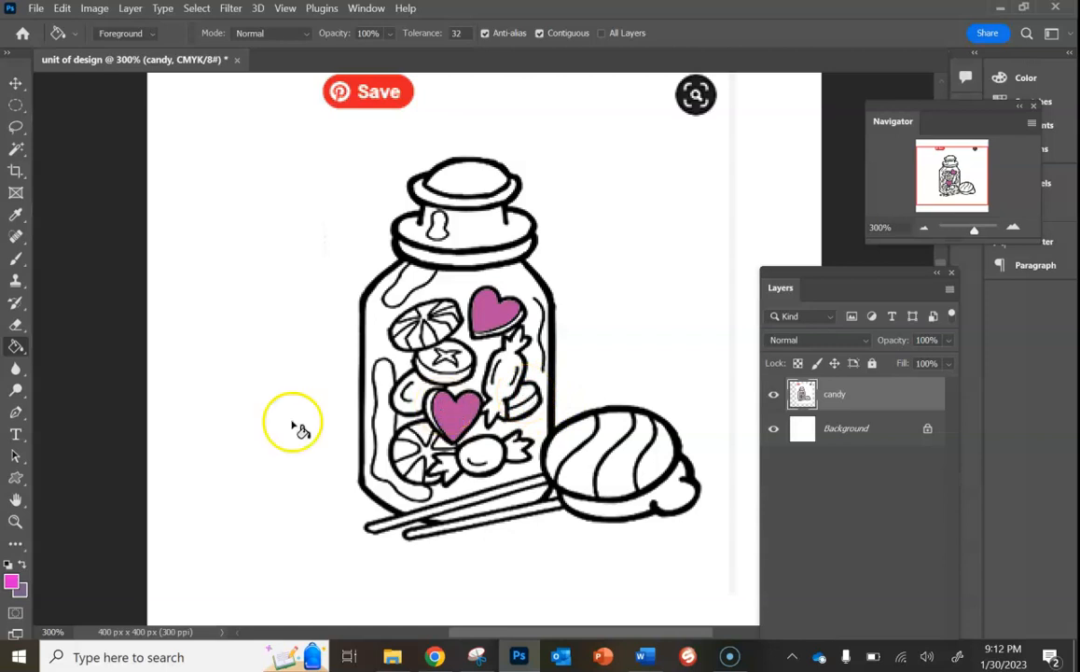
- Choose a lighter pink foreground color and refill the two heart candies in the jar with it
{"action": "left_click", "coordinate": [12, 579]}
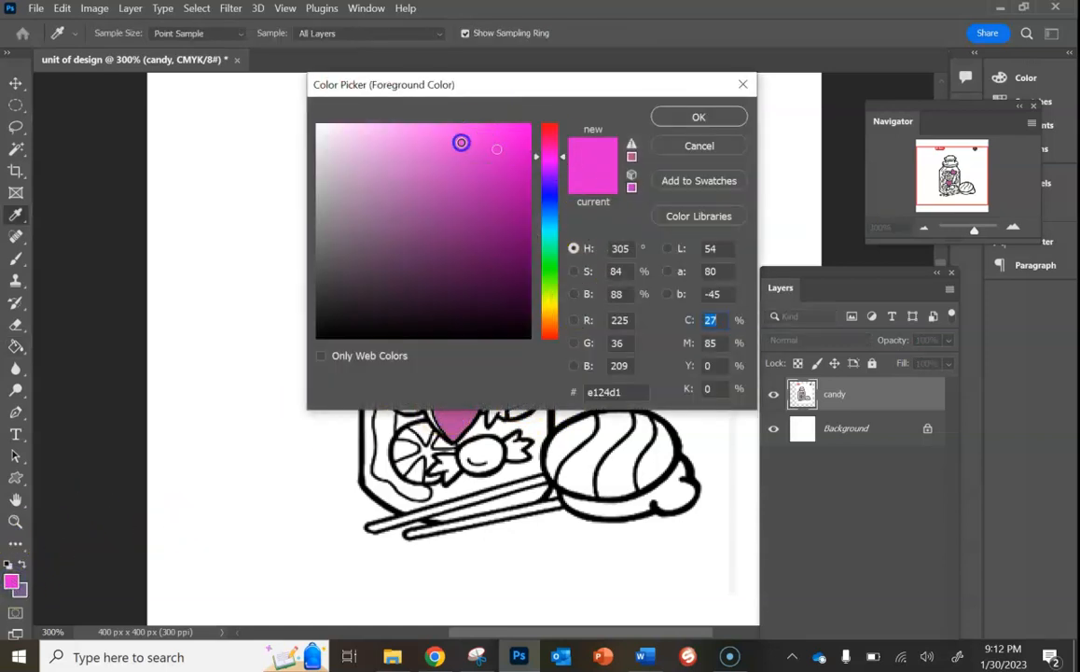
{"action": "left_click", "coordinate": [458, 142]}
{"action": "left_click", "coordinate": [659, 120]}
{"action": "left_click", "coordinate": [450, 405]}
{"action": "left_click", "coordinate": [480, 318]}
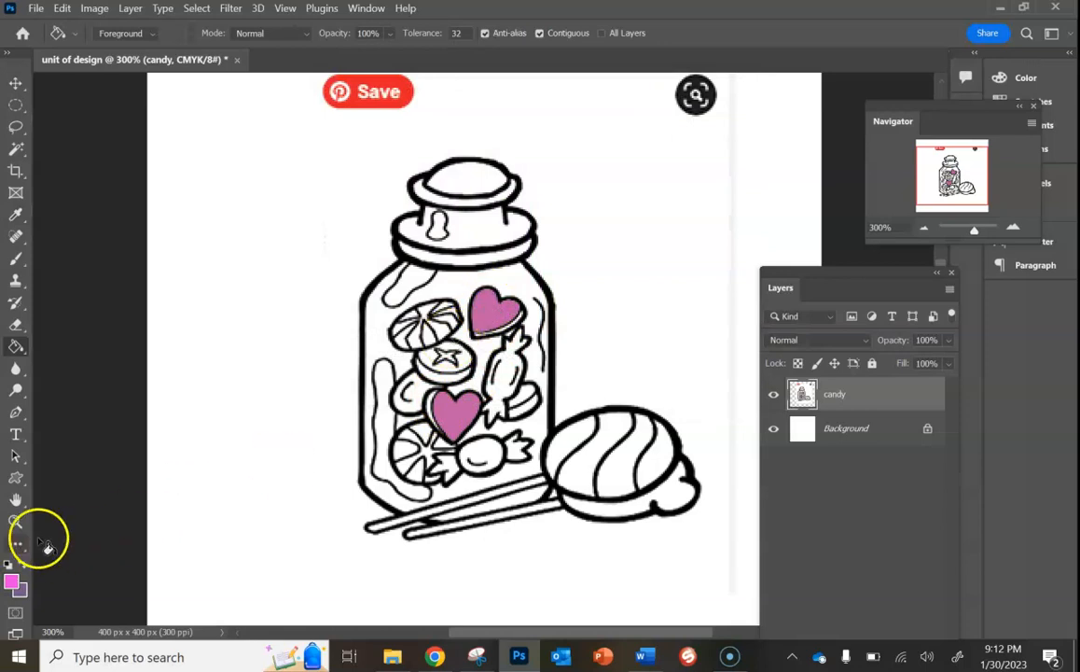
- Set the foreground color to turquoise #0cf7e4 and fill the star candy, the round candy behind the wrapper and alternating segments of the lower swirl candy
{"action": "left_click", "coordinate": [13, 580]}
{"action": "left_click_drag", "start_coordinate": [560, 248], "coordinate": [521, 231]}
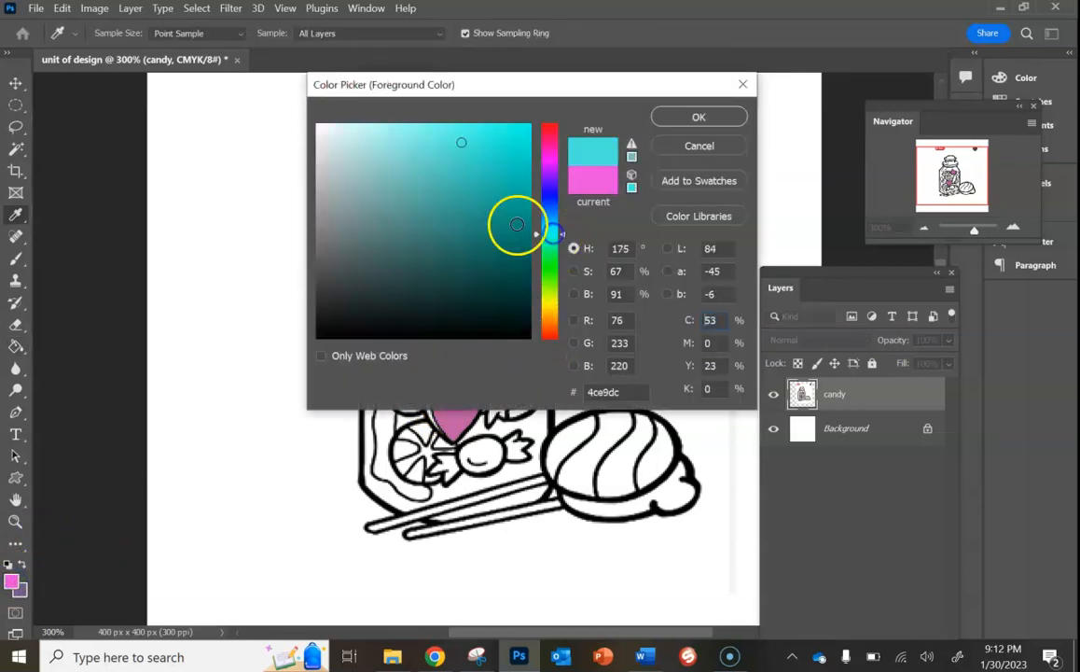
{"action": "left_click", "coordinate": [512, 223]}
{"action": "left_click", "coordinate": [521, 131]}
{"action": "left_click", "coordinate": [691, 126]}
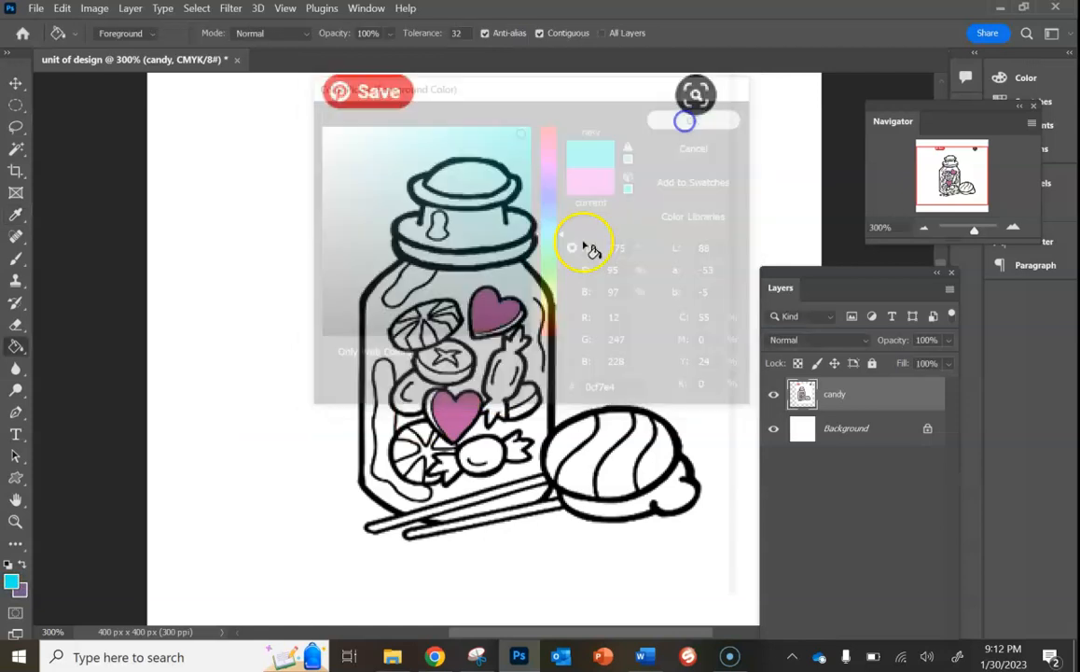
{"action": "left_click", "coordinate": [453, 360]}
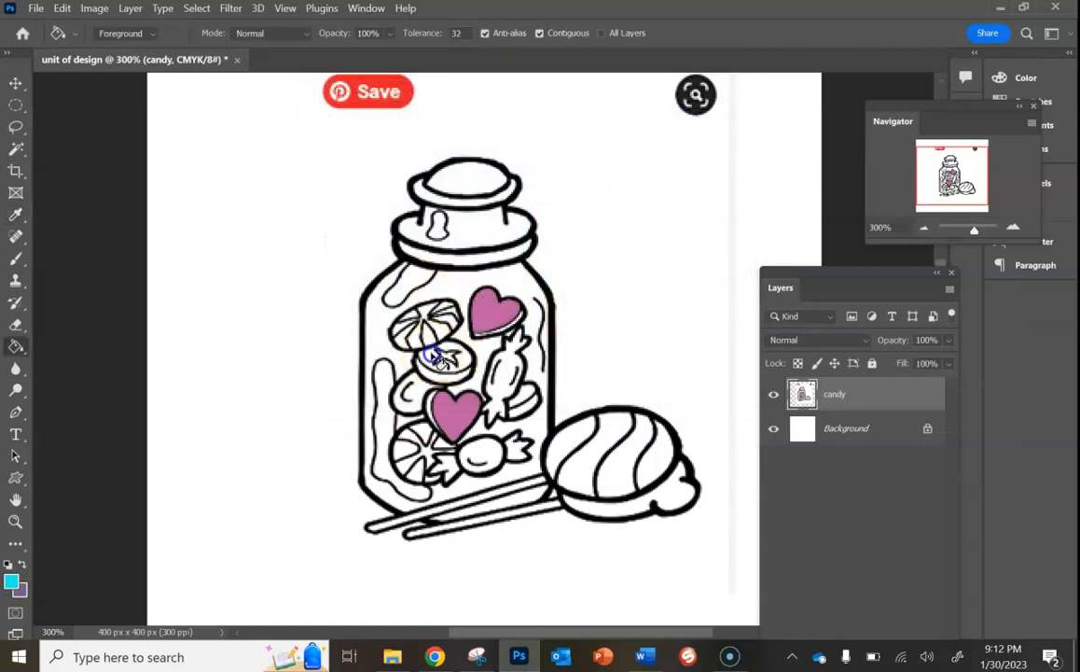
{"action": "left_click", "coordinate": [525, 397]}
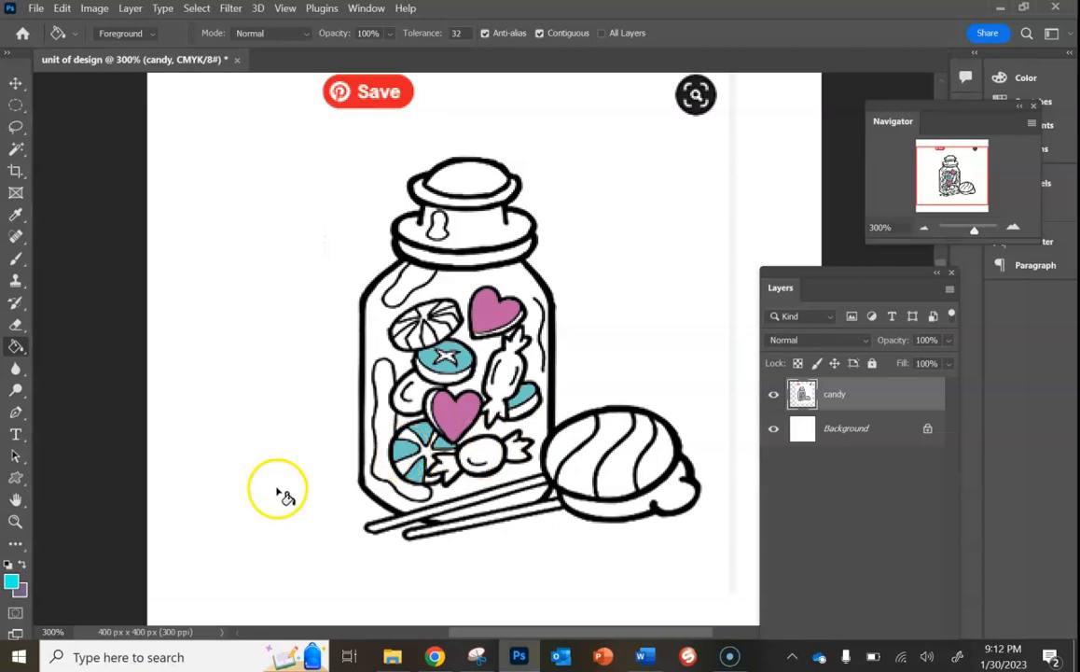
- Set the background color to a bright light blue, about RGB 50, 197, 229
{"action": "left_click", "coordinate": [18, 588]}
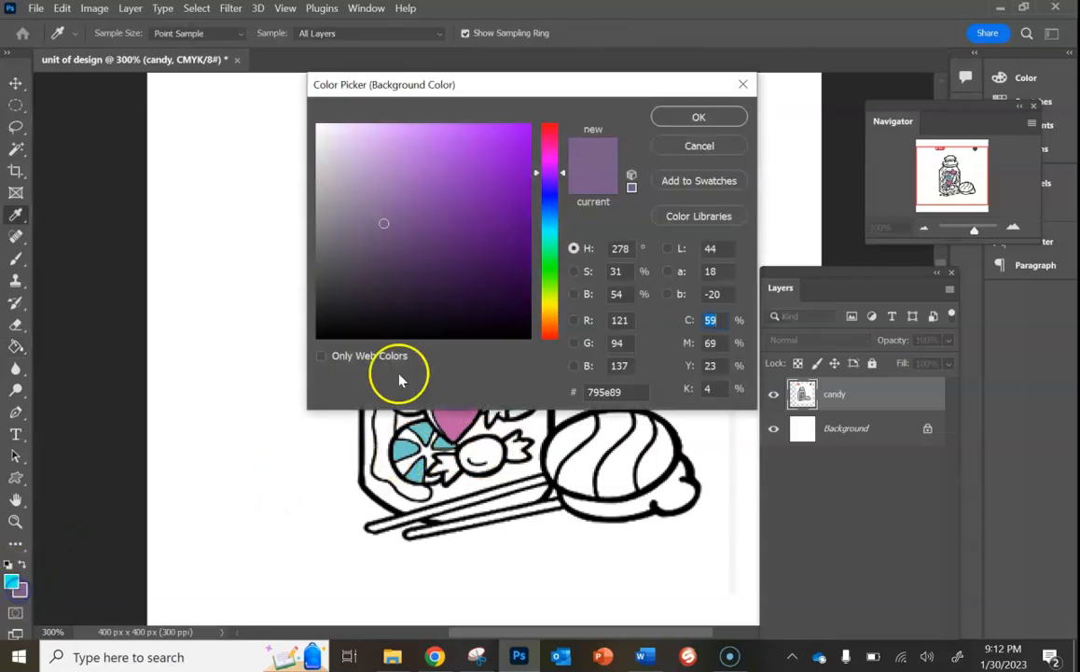
{"action": "left_click", "coordinate": [552, 225]}
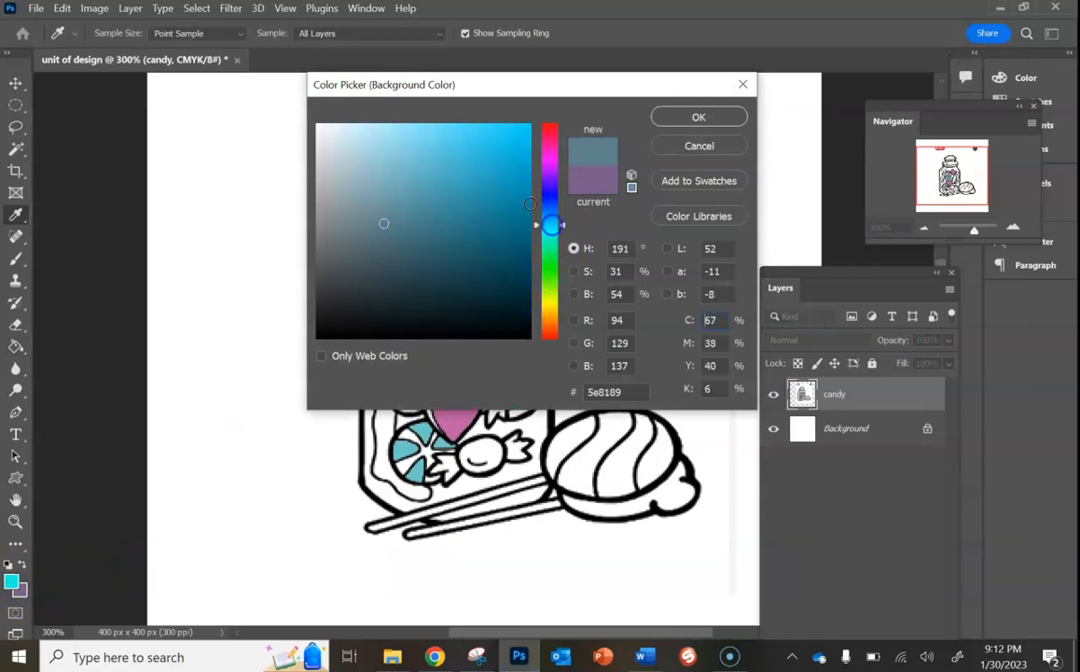
{"action": "left_click", "coordinate": [484, 145]}
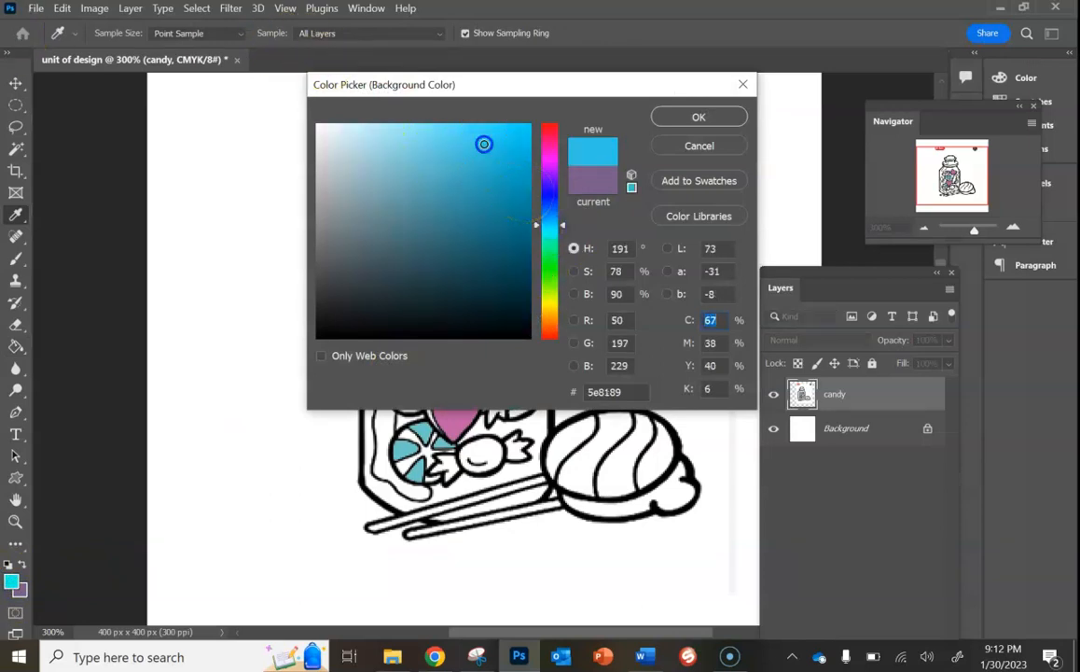
{"action": "left_click", "coordinate": [735, 116]}
{"action": "key", "text": "g"}
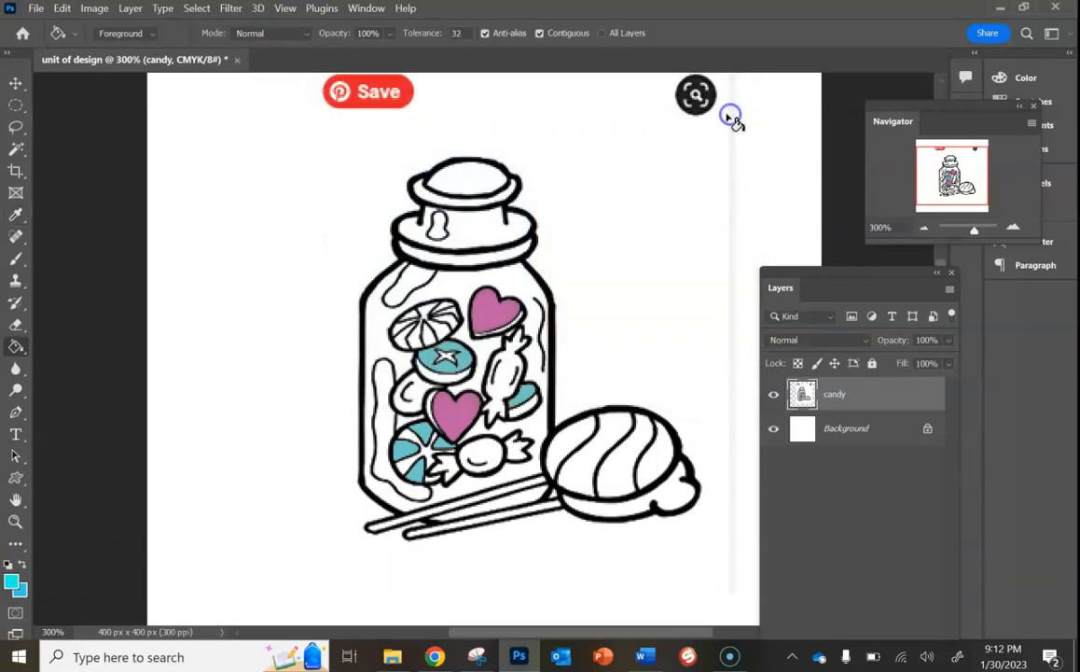
- Set the foreground color to deep blue #2e29eb
{"action": "left_click", "coordinate": [15, 580]}
{"action": "left_click_drag", "start_coordinate": [549, 240], "coordinate": [550, 194]}
{"action": "left_click", "coordinate": [494, 141]}
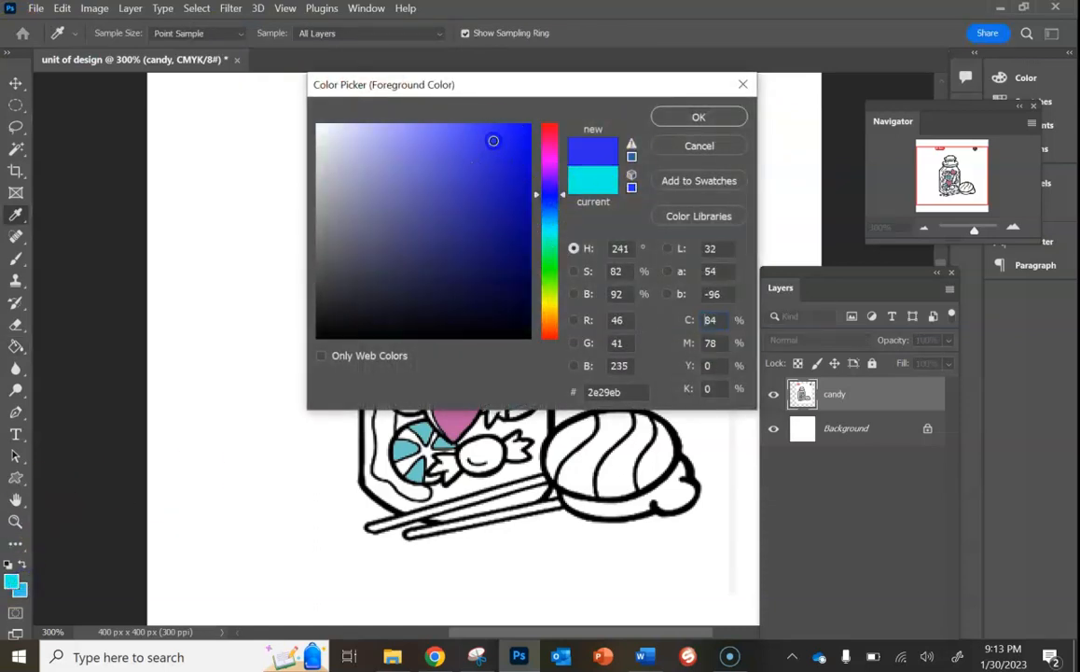
{"action": "left_click", "coordinate": [692, 123]}
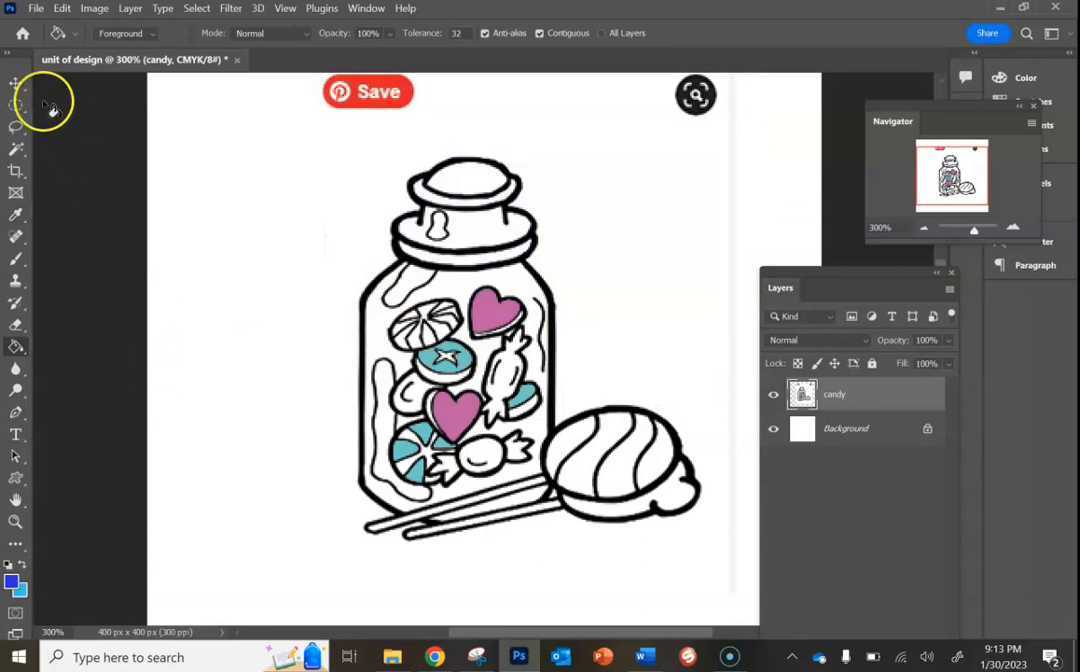
- Select the upright wrapped candy inside the jar with the Magic Wand and try a deep-blue to light-blue gradient on it
{"action": "left_click", "coordinate": [15, 148]}
{"action": "left_click", "coordinate": [67, 179]}
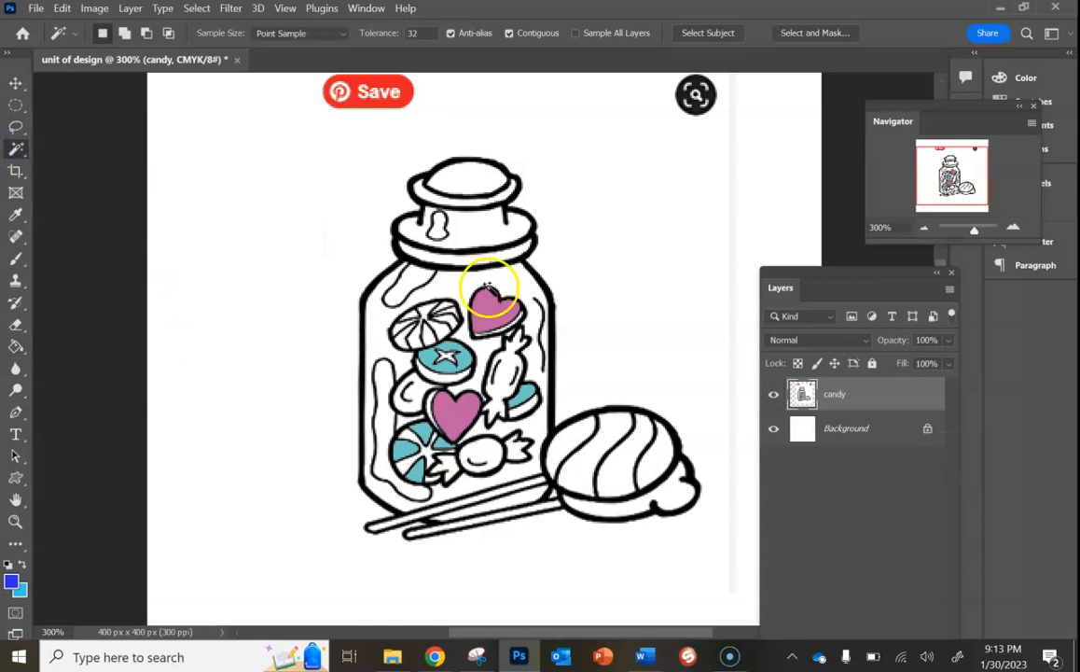
{"action": "left_click", "coordinate": [510, 373]}
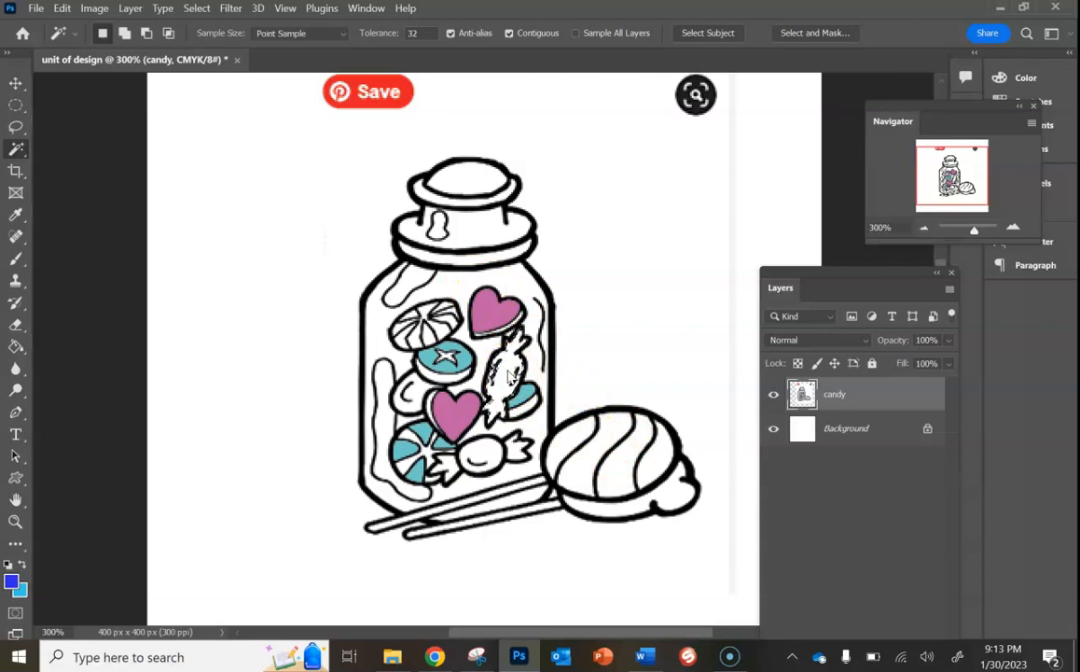
{"action": "left_click", "coordinate": [481, 373]}
{"action": "left_click", "coordinate": [16, 347]}
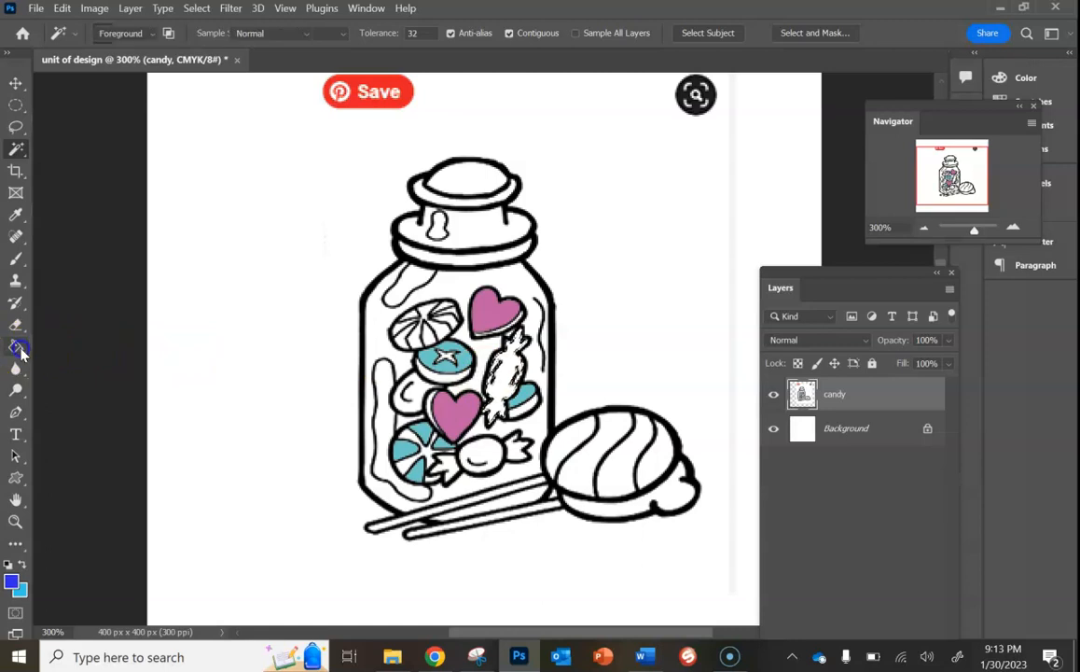
{"action": "right_click", "coordinate": [20, 351]}
{"action": "left_click", "coordinate": [75, 345]}
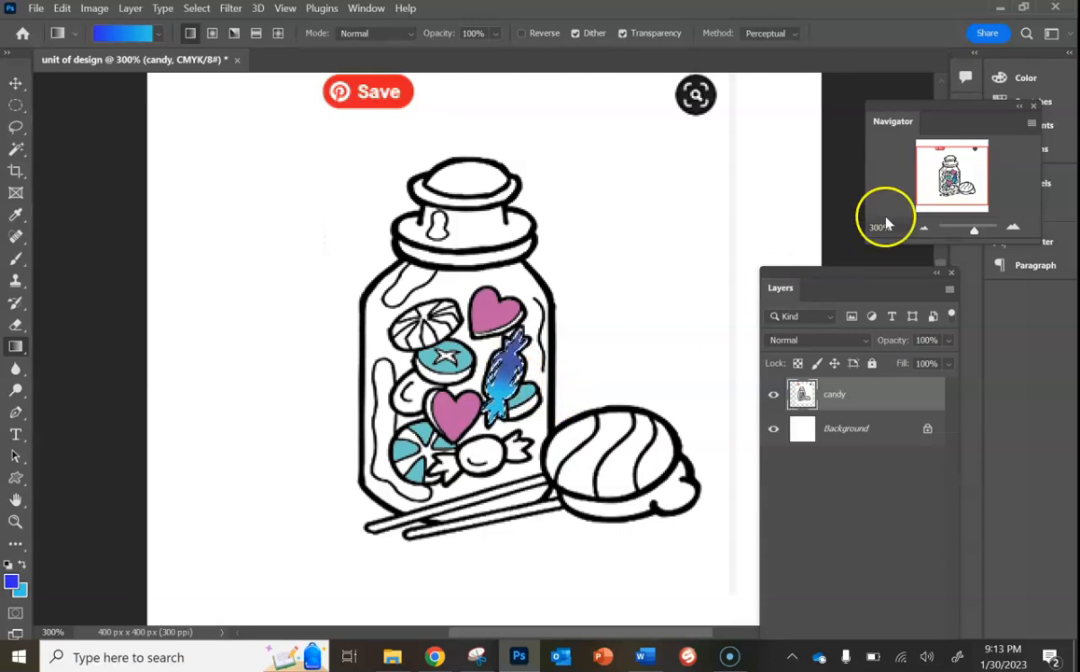
- Show the document's History and rearrange the floating Navigator, Layers and History panels
{"action": "left_click_drag", "start_coordinate": [957, 125], "coordinate": [818, 135]}
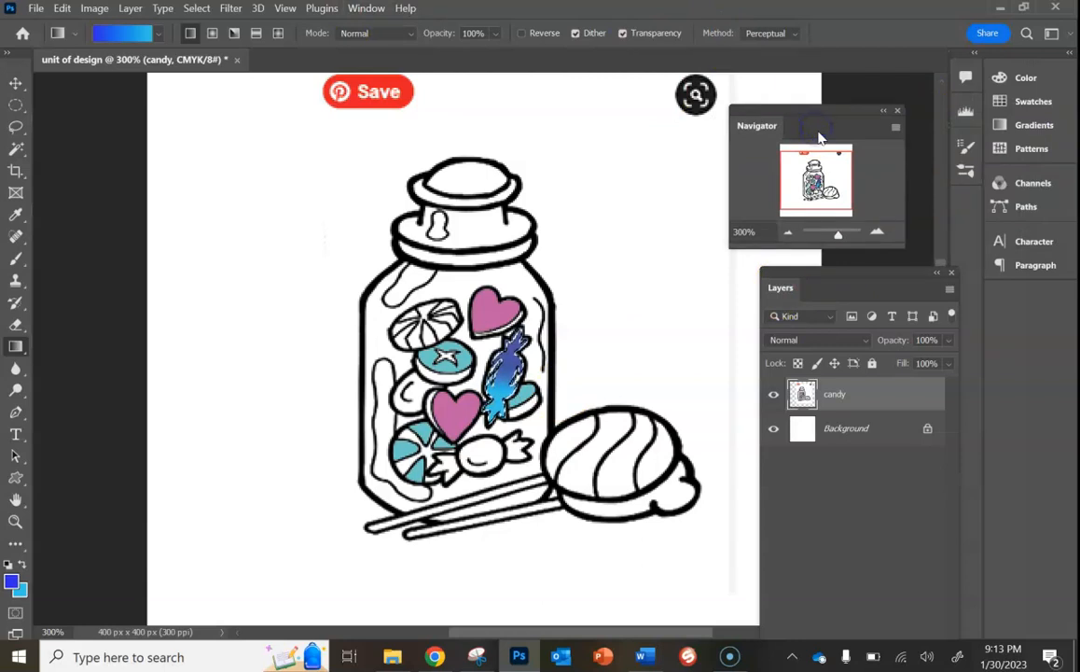
{"action": "left_click", "coordinate": [368, 9]}
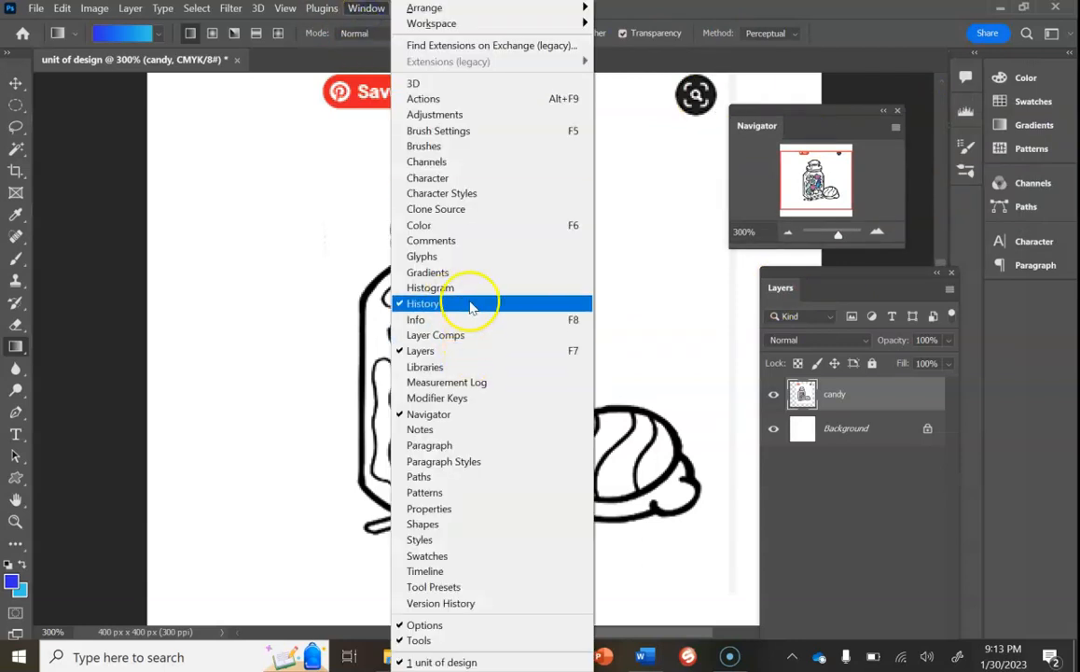
{"action": "left_click", "coordinate": [848, 514]}
{"action": "left_click", "coordinate": [849, 515]}
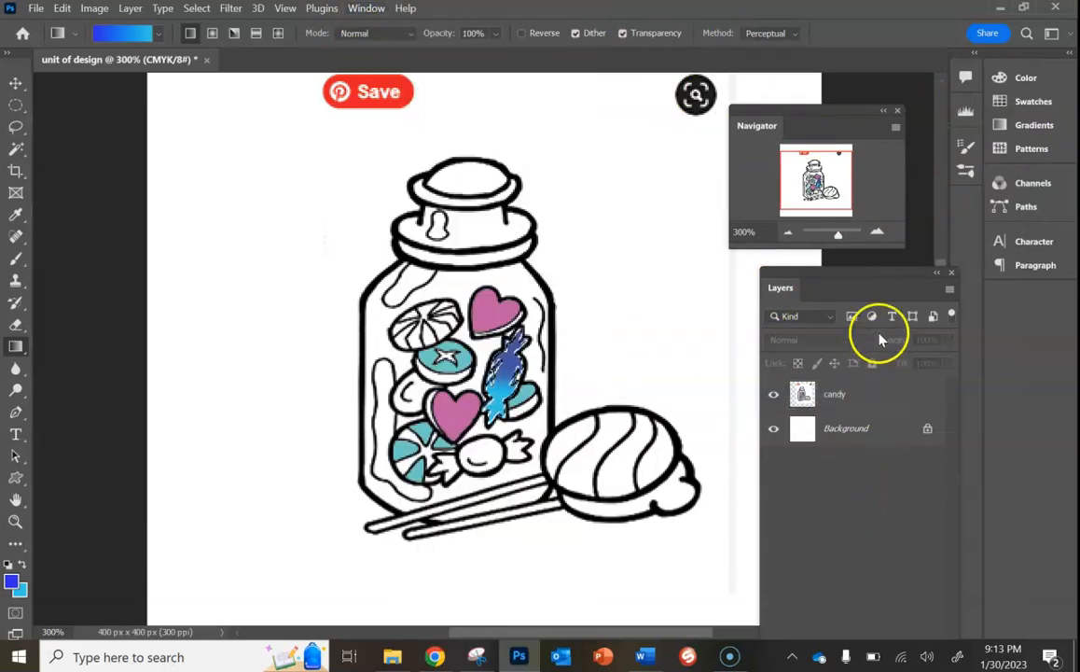
{"action": "left_click_drag", "start_coordinate": [870, 287], "coordinate": [750, 282]}
{"action": "left_click_drag", "start_coordinate": [889, 306], "coordinate": [545, 74]}
- Step the history back to the first Gradient state, collapse the History panel, then undo that gradient and clear the selection
{"action": "left_click", "coordinate": [545, 450]}
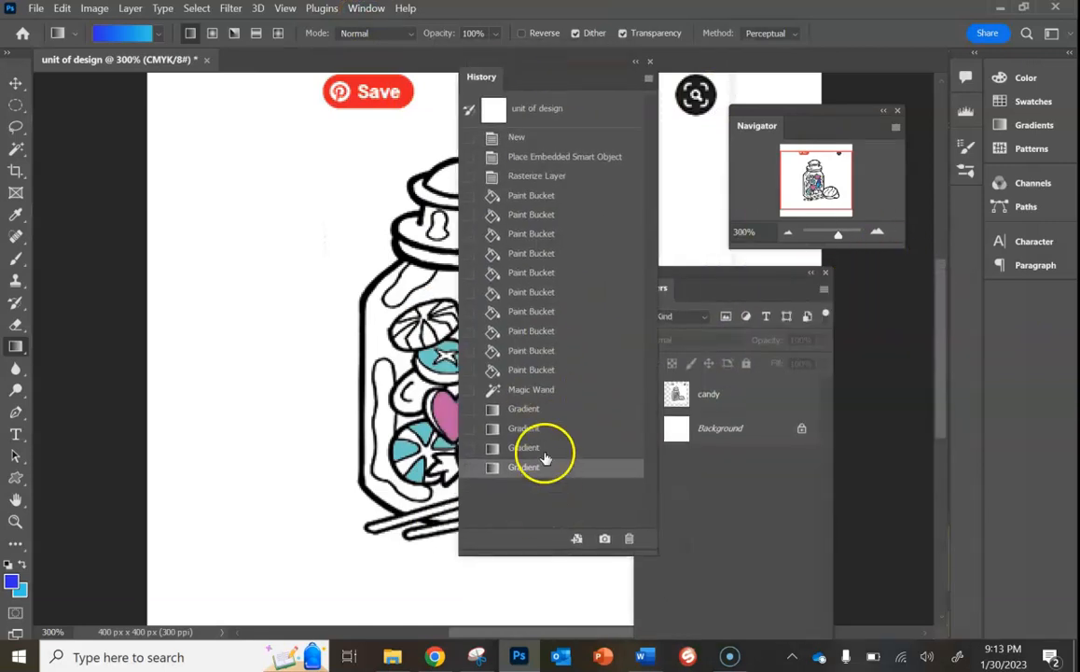
{"action": "left_click", "coordinate": [536, 428]}
{"action": "left_click", "coordinate": [525, 409]}
{"action": "left_click_drag", "start_coordinate": [549, 79], "coordinate": [835, 146]}
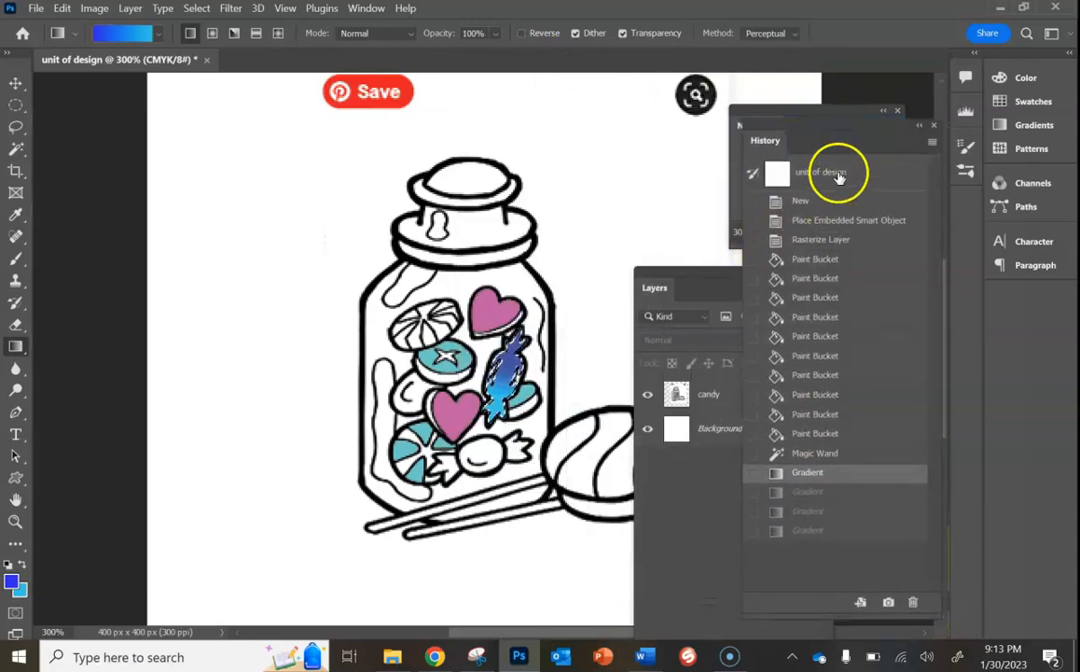
{"action": "left_click_drag", "start_coordinate": [912, 137], "coordinate": [919, 131]}
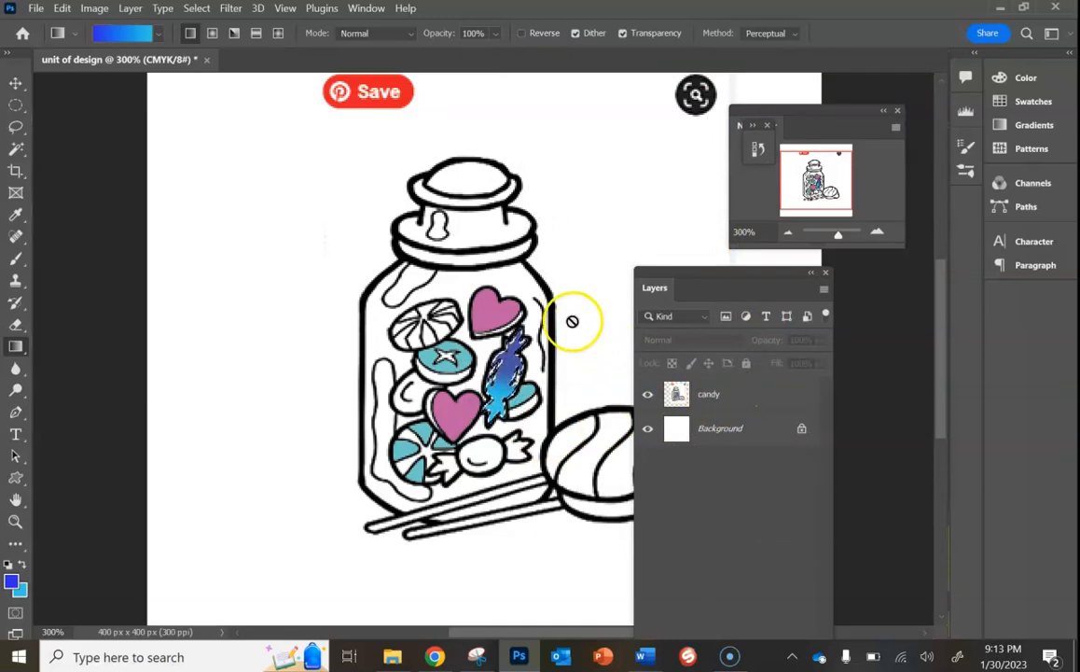
{"action": "key", "text": "ctrl+z"}
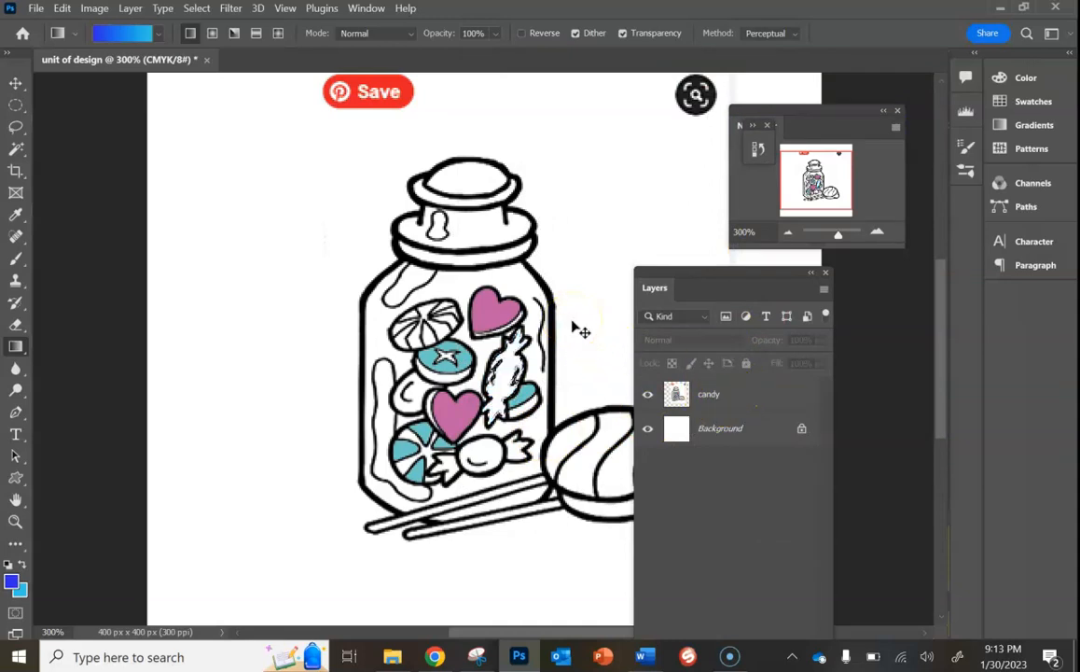
{"action": "key", "text": "ctrl+d"}
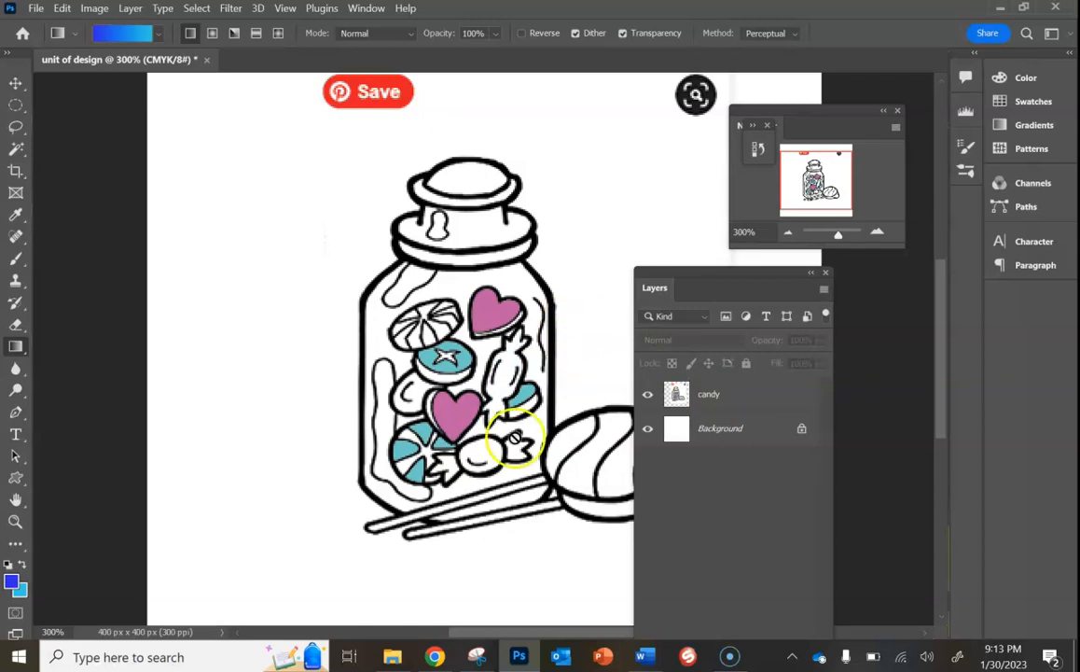
- Activate the candy layer, try the blue gradient on it without a selection, and undo it
{"action": "left_click_drag", "start_coordinate": [790, 306], "coordinate": [880, 314]}
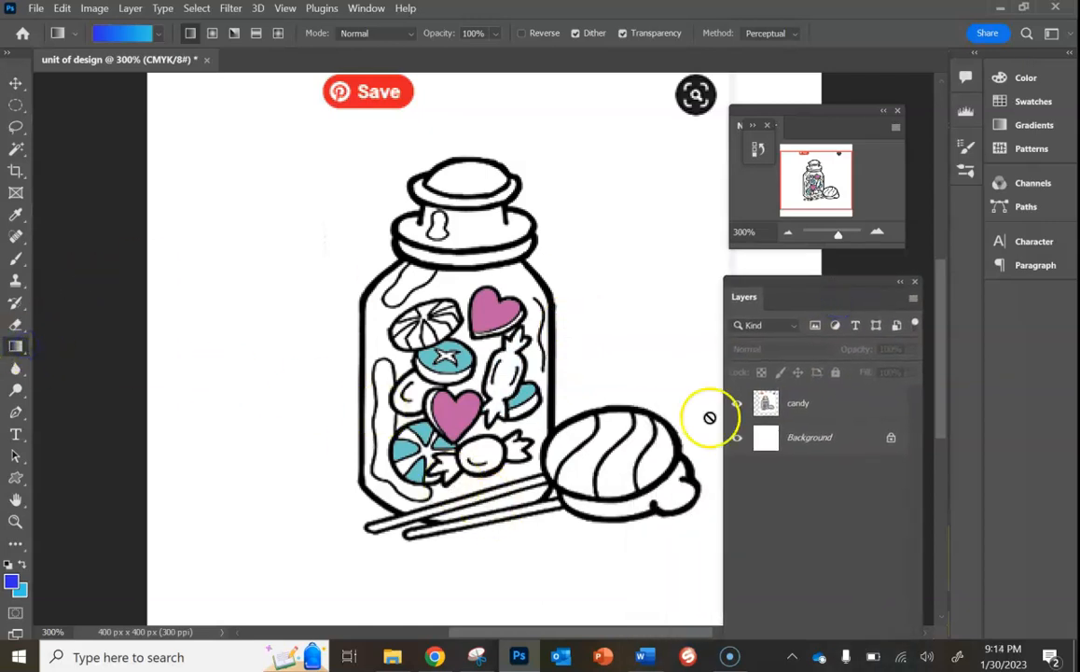
{"action": "left_click", "coordinate": [776, 405]}
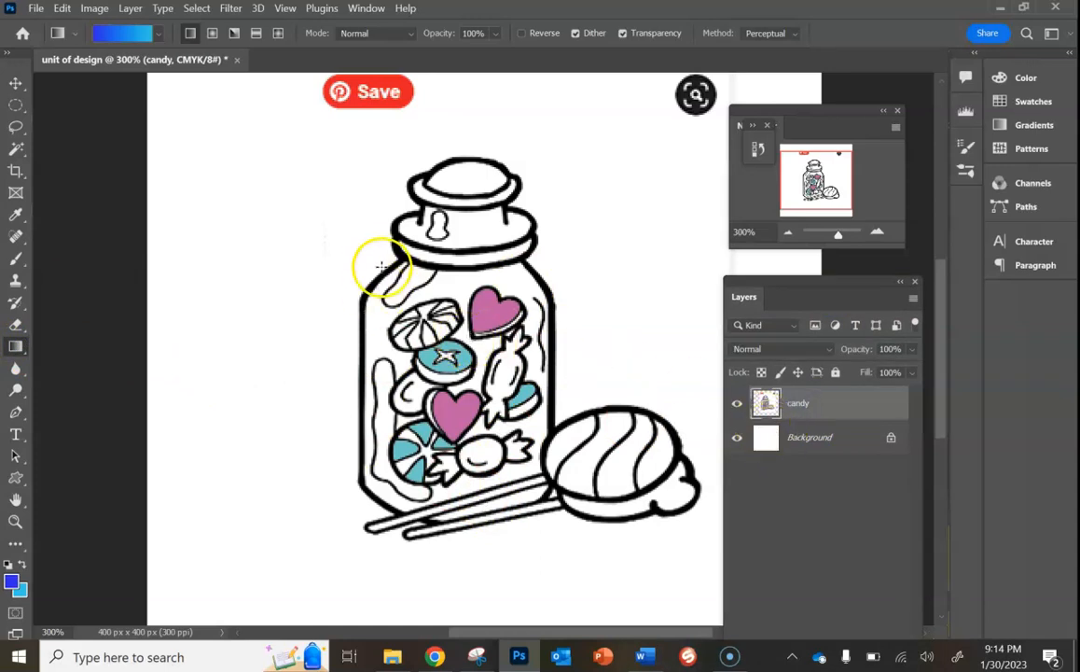
{"action": "left_click_drag", "start_coordinate": [504, 360], "coordinate": [494, 391]}
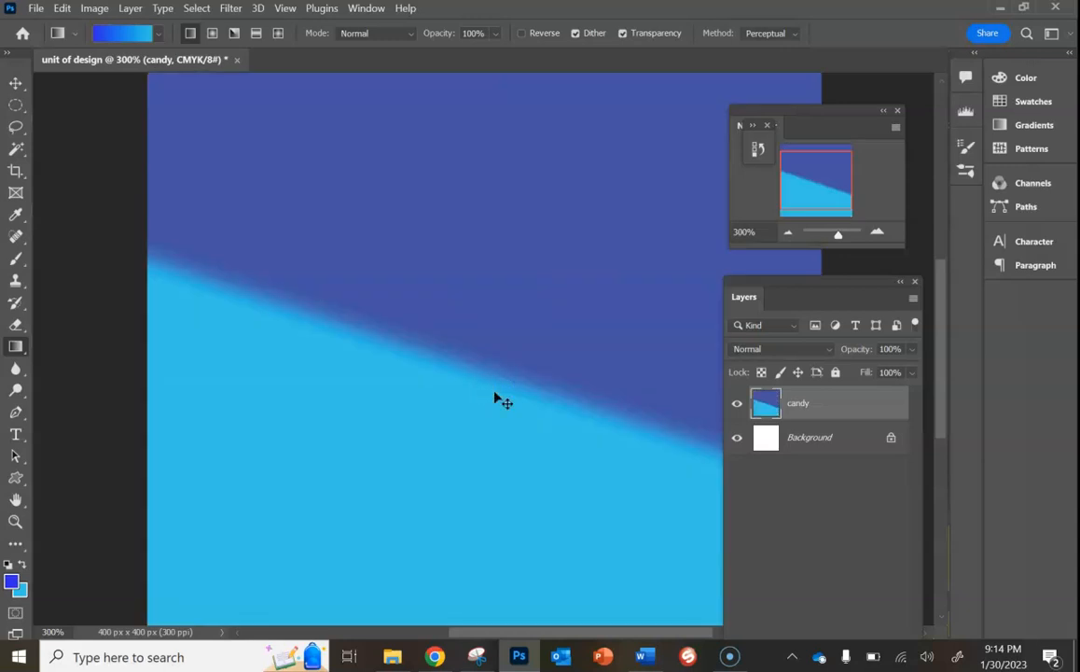
{"action": "key", "text": "ctrl+z"}
- Select the body and wrapper ends of the upright wrapped candy with the Magic Wand and fill them with the downward blue gradient
{"action": "left_click", "coordinate": [16, 148]}
{"action": "left_click", "coordinate": [506, 374]}
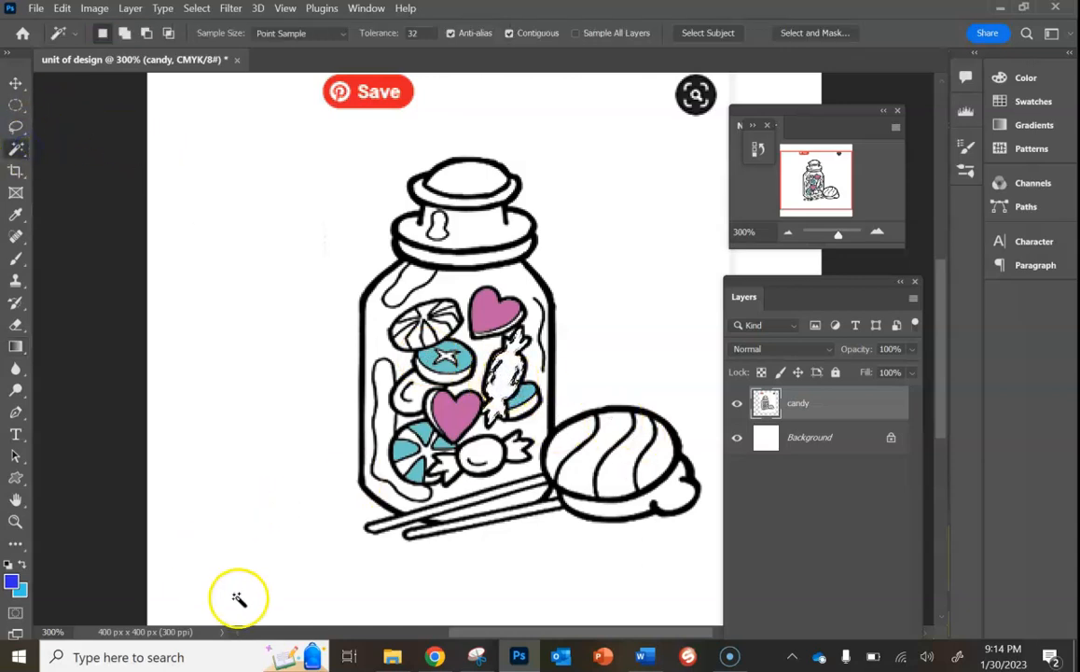
{"action": "left_click", "coordinate": [15, 346]}
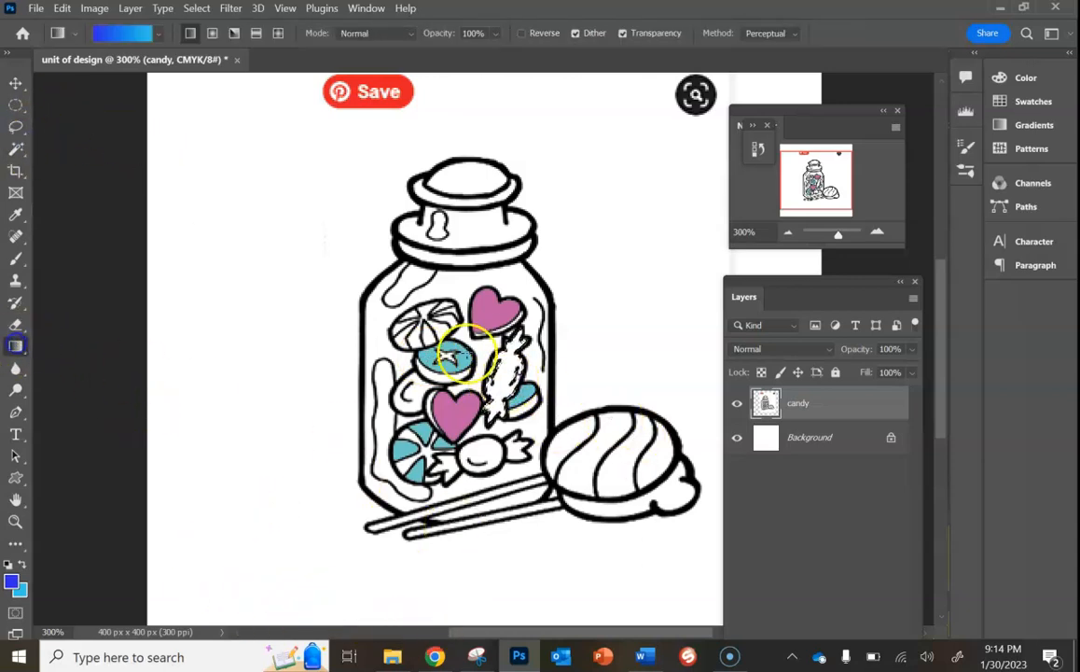
{"action": "left_click_drag", "start_coordinate": [516, 357], "coordinate": [509, 383]}
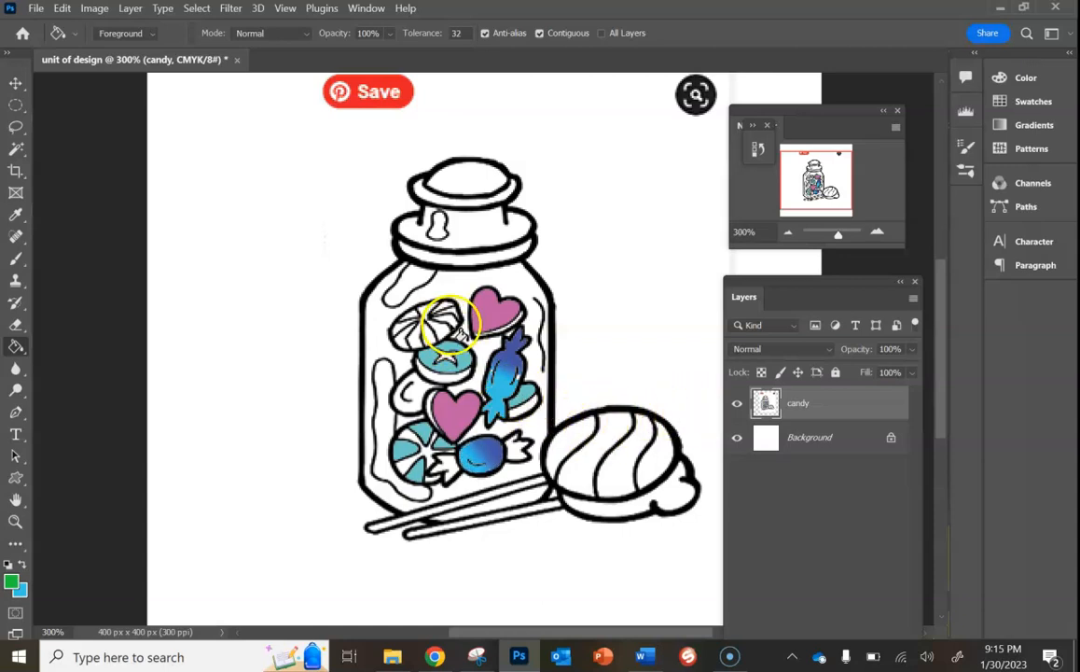
- Fill alternating segments of the upper swirl candy and alternating stripes of the large candy beside the jar with green using the Paint Bucket
{"action": "left_click", "coordinate": [449, 323]}
{"action": "left_click", "coordinate": [427, 335]}
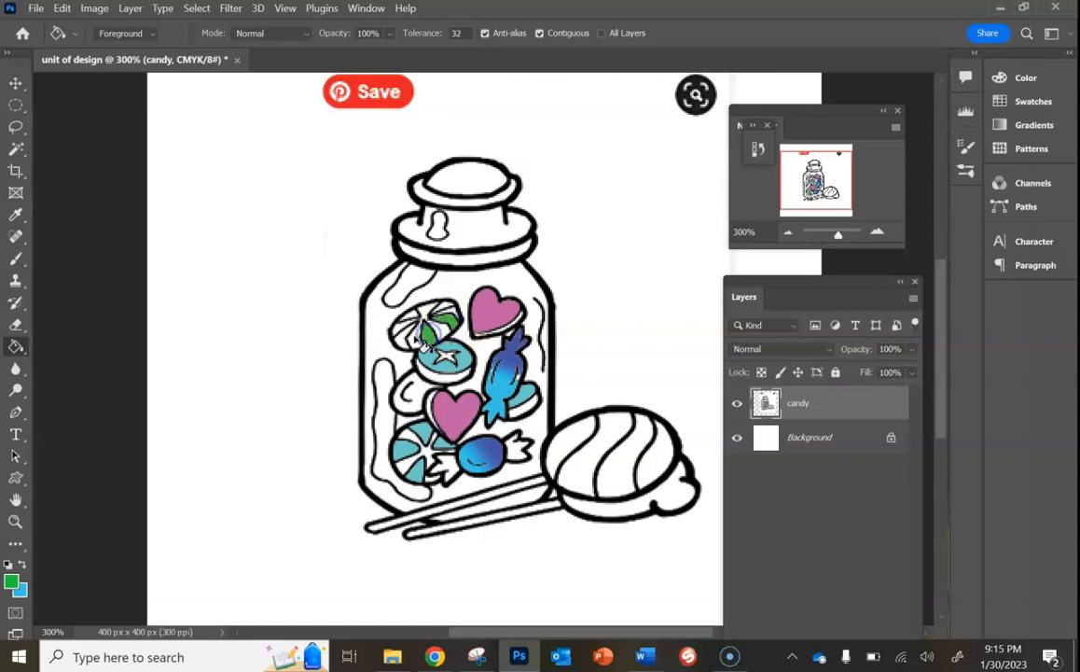
{"action": "left_click", "coordinate": [405, 338]}
{"action": "left_click", "coordinate": [411, 314]}
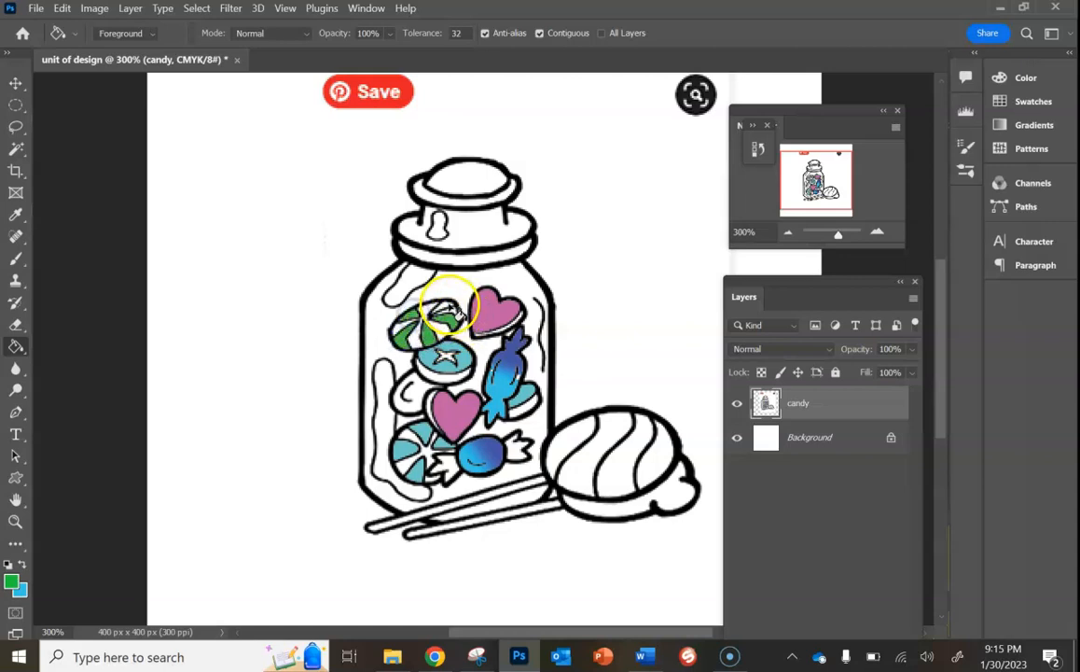
{"action": "left_click", "coordinate": [630, 459]}
{"action": "left_click", "coordinate": [566, 446]}
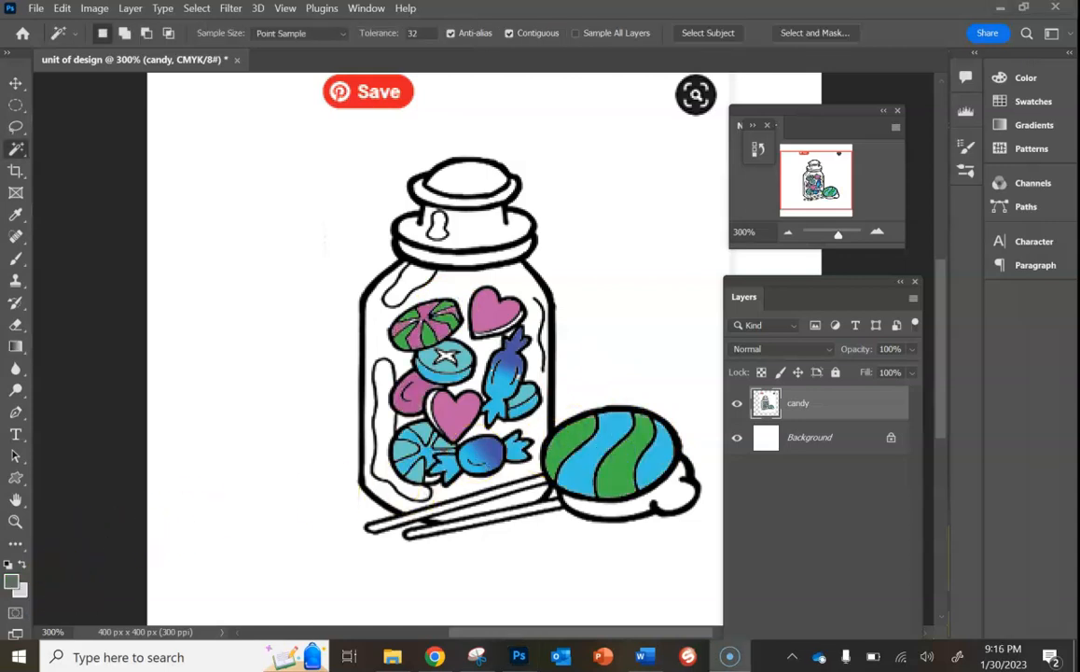
- Select the jar's glass interior and the small area between the sticks with the Magic Wand, fill them with the dark-to-light grey gradient, and deselect
{"action": "left_click", "coordinate": [525, 492]}
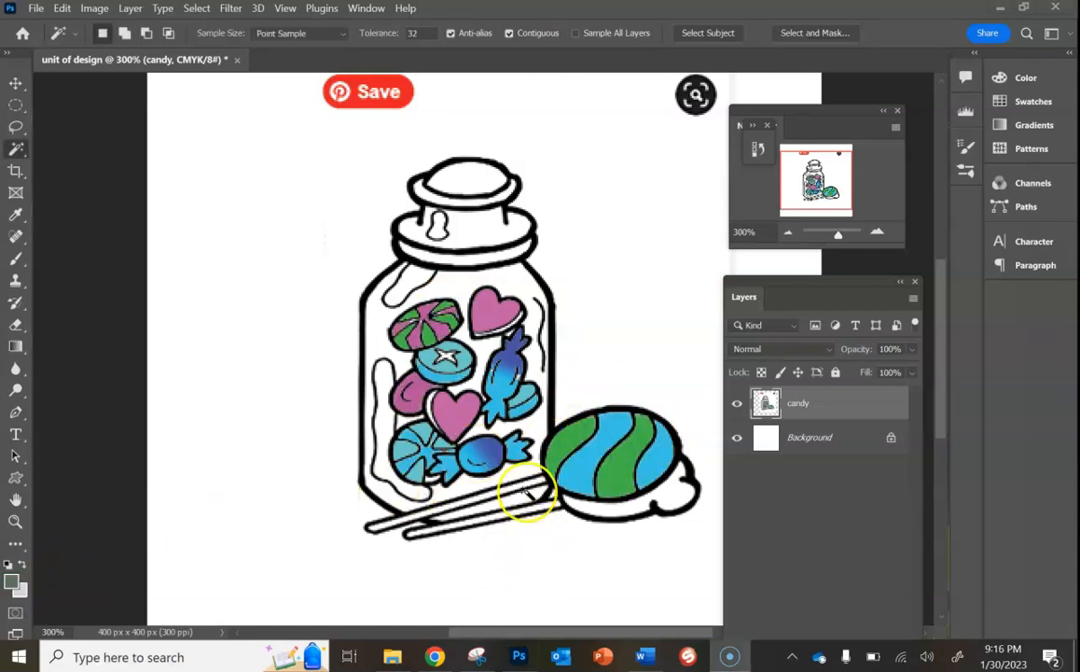
{"action": "left_click", "coordinate": [463, 293]}
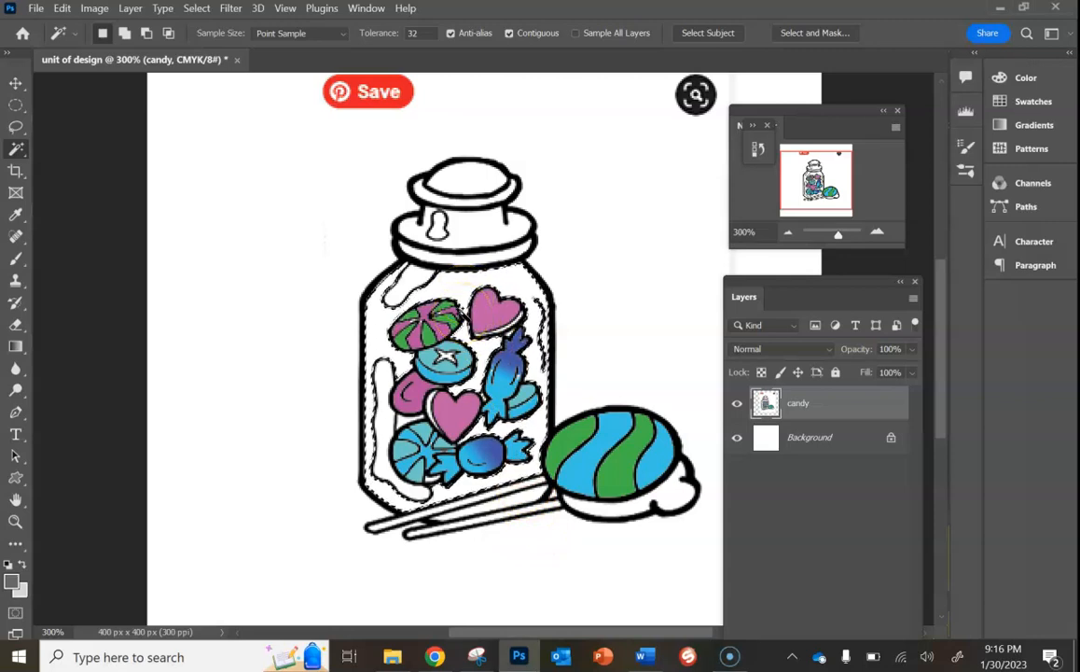
{"action": "left_click", "coordinate": [15, 346]}
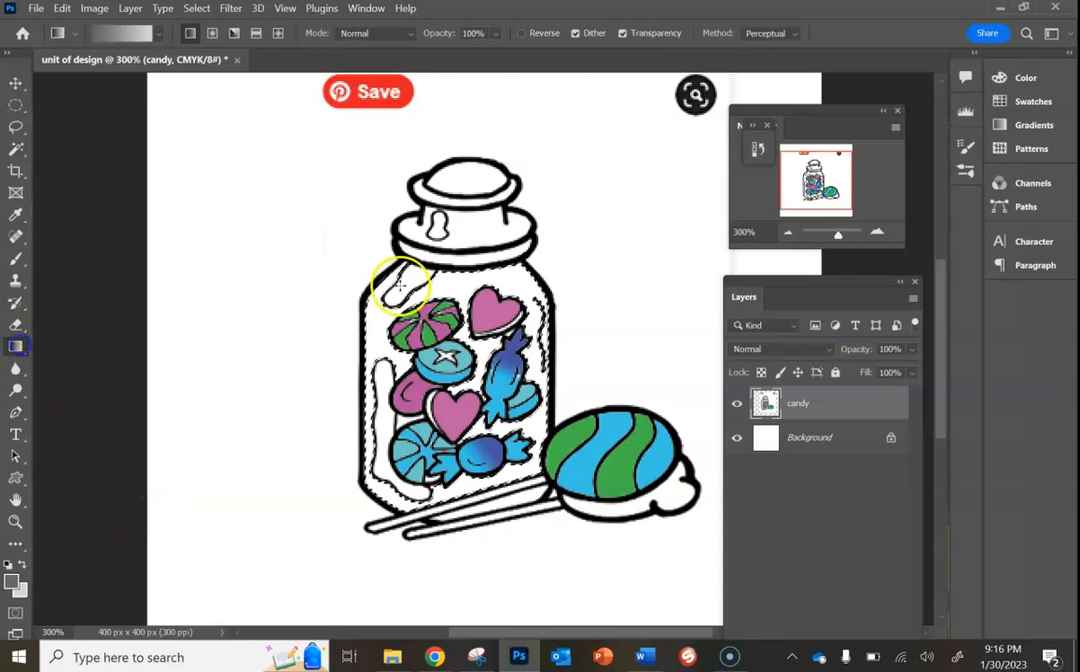
{"action": "left_click_drag", "start_coordinate": [452, 454], "coordinate": [552, 510]}
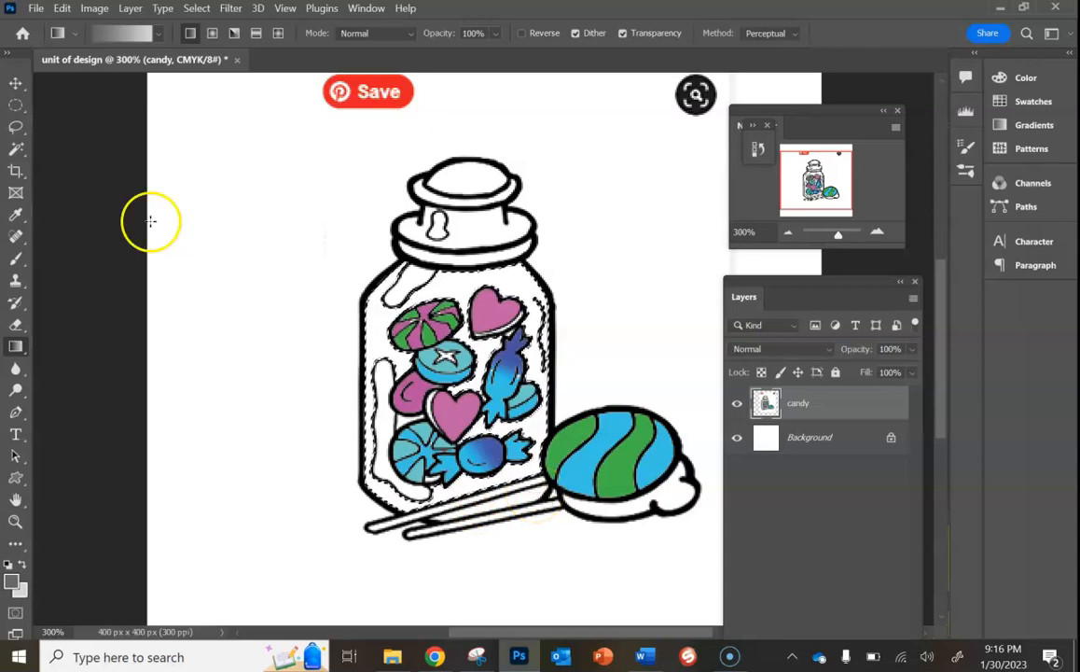
{"action": "left_click", "coordinate": [15, 149]}
{"action": "key", "text": "shift"}
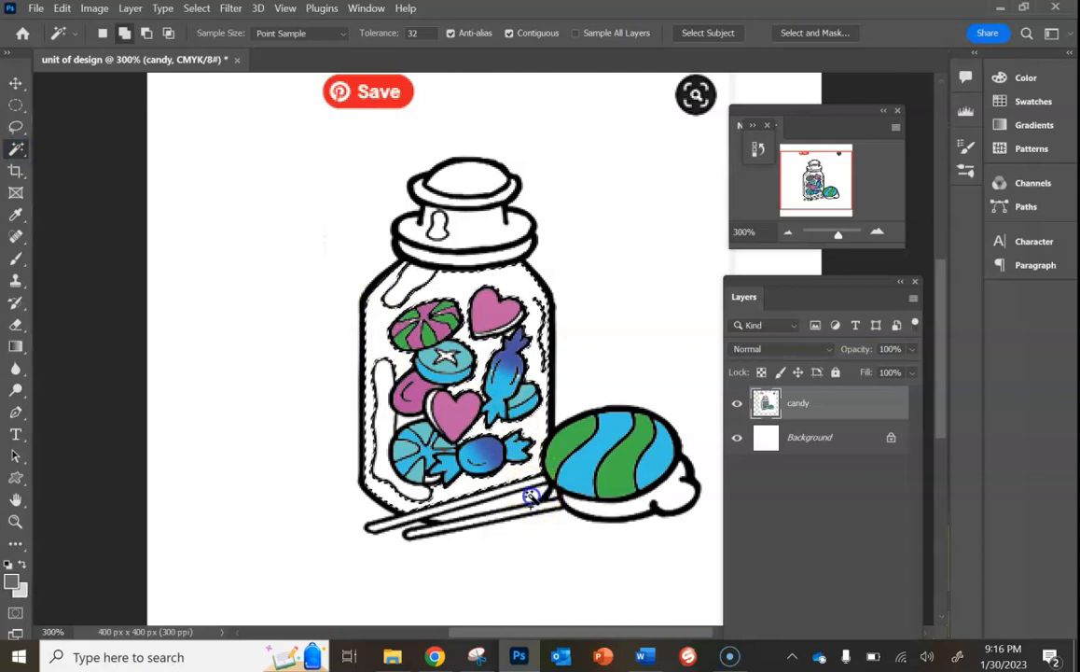
{"action": "left_click", "coordinate": [543, 491], "text": "shift"}
{"action": "left_click", "coordinate": [14, 346]}
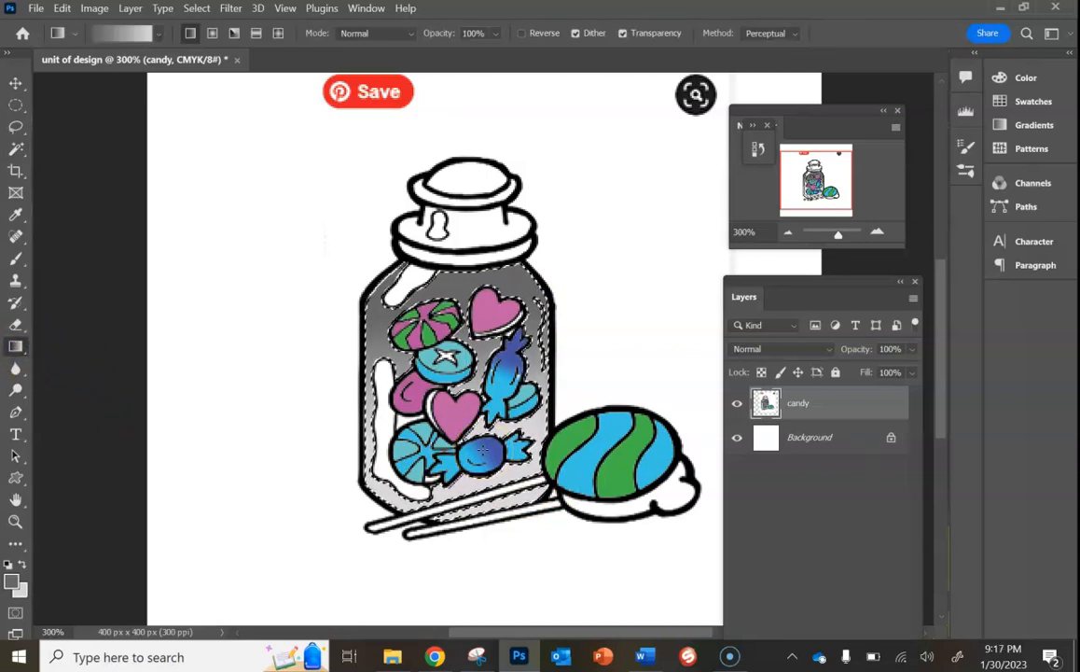
{"action": "key", "text": "ctrl+d"}
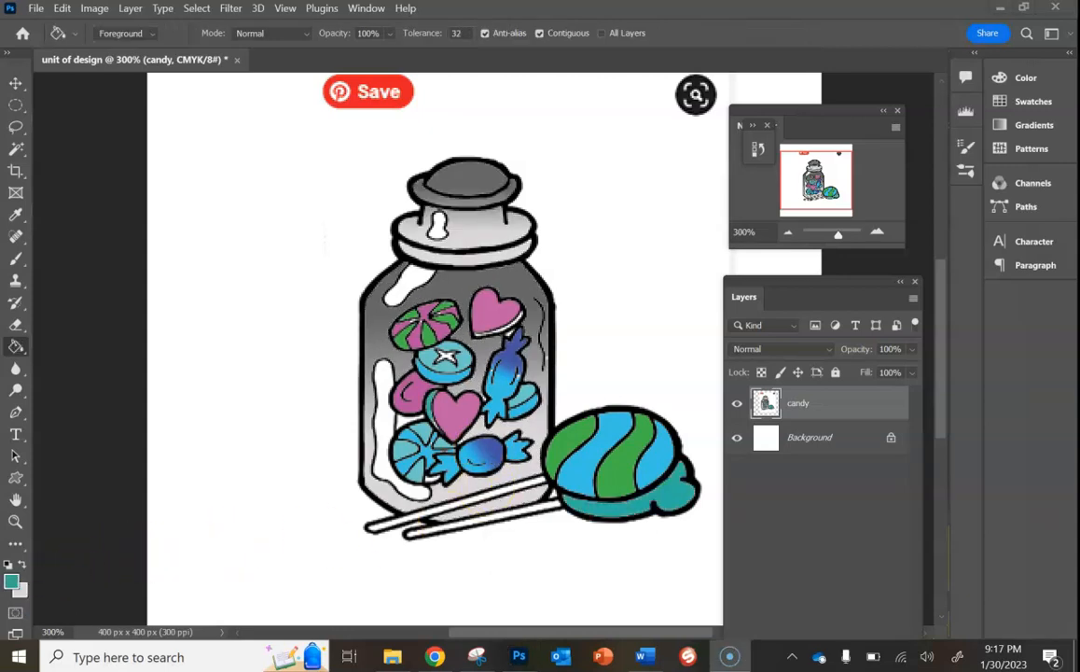
- Fill a segment of the lower swirl candy with teal and the small gap above it with light grey sampled from the jar glass
{"action": "left_click", "coordinate": [416, 459]}
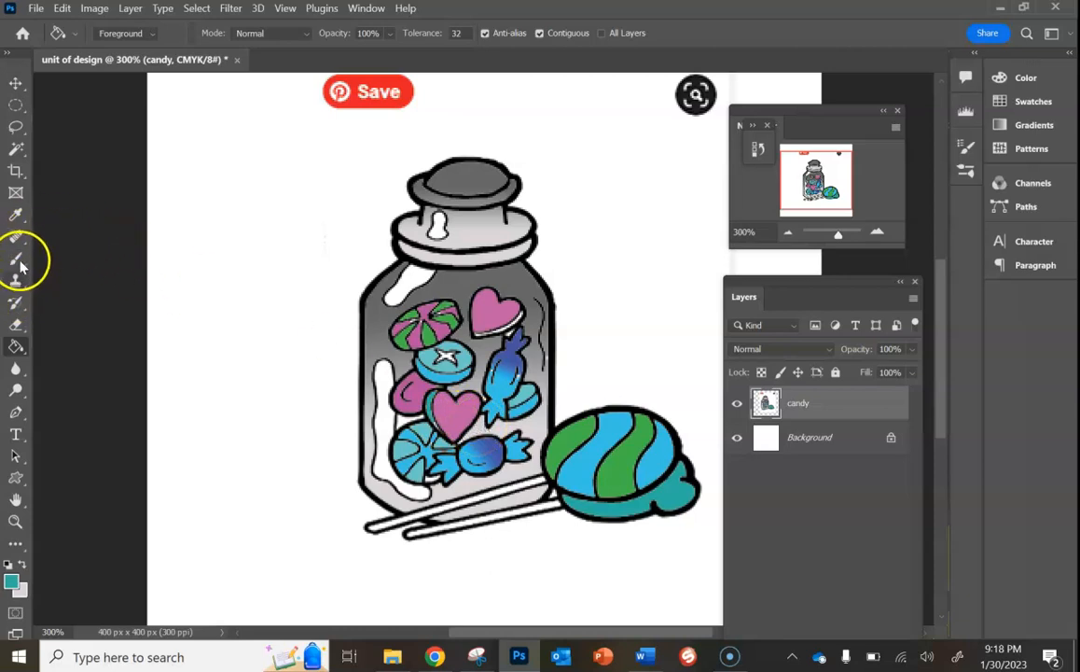
{"action": "left_click", "coordinate": [16, 215]}
{"action": "left_click", "coordinate": [476, 424]}
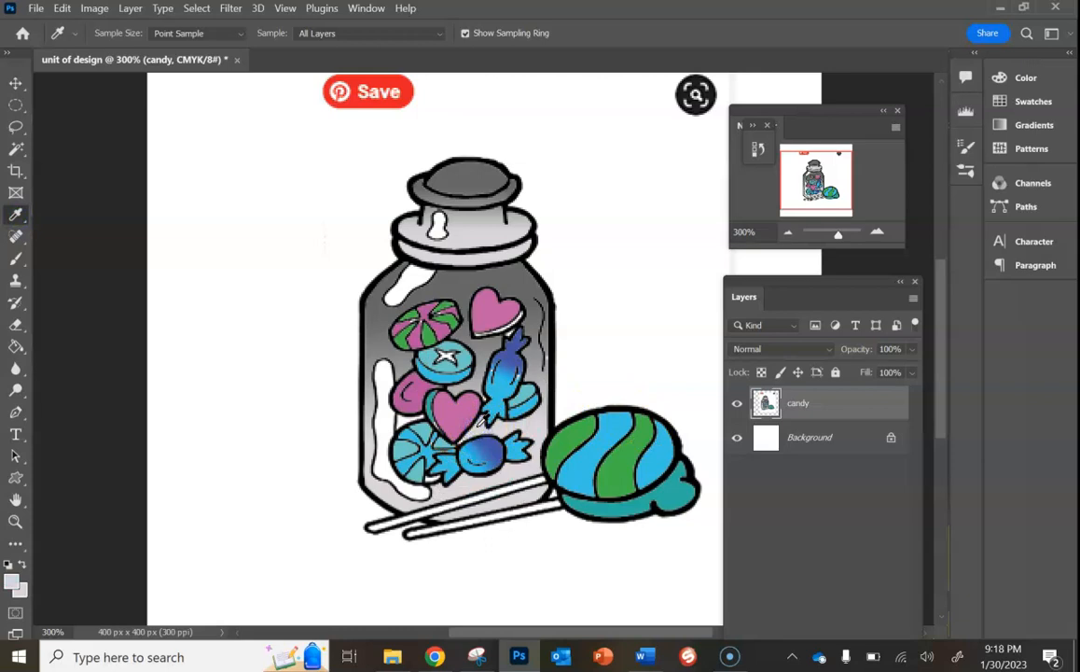
{"action": "left_click", "coordinate": [481, 425]}
{"action": "left_click", "coordinate": [17, 346]}
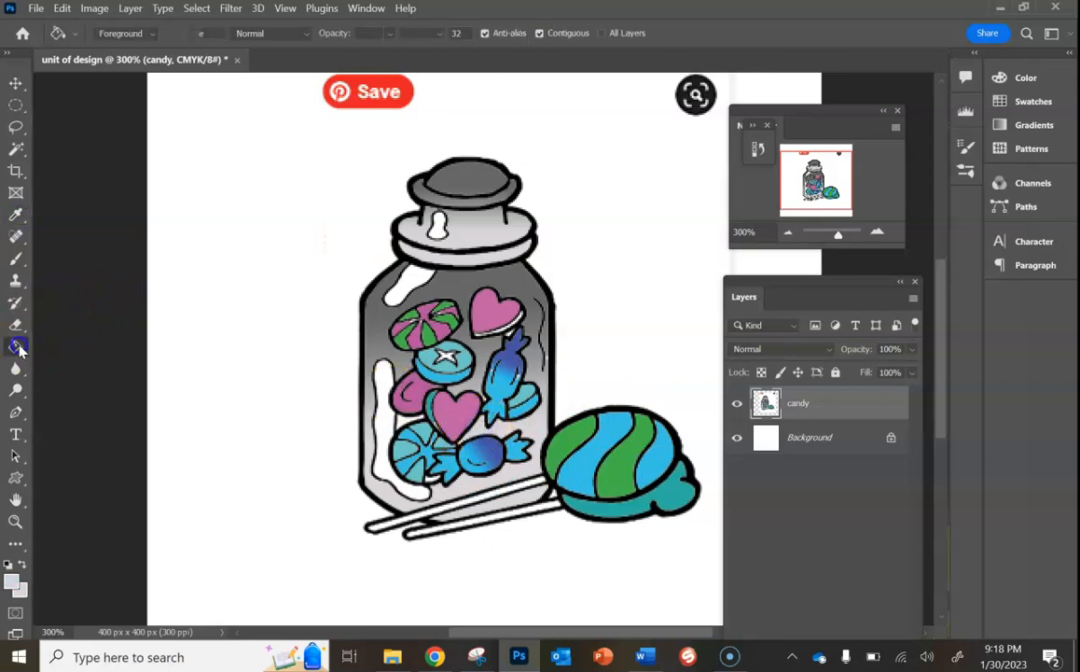
{"action": "left_click", "coordinate": [407, 424]}
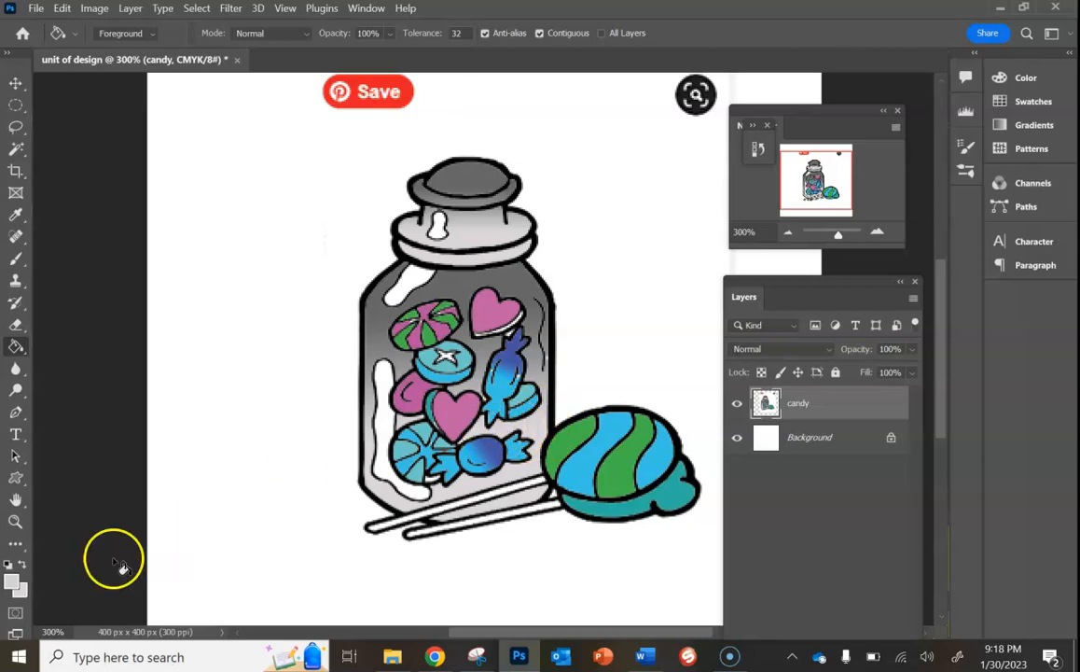
- Hide the Background layer and erase the red Save badge and the round search icon from the candy layer
{"action": "key", "text": "ctrl+minus"}
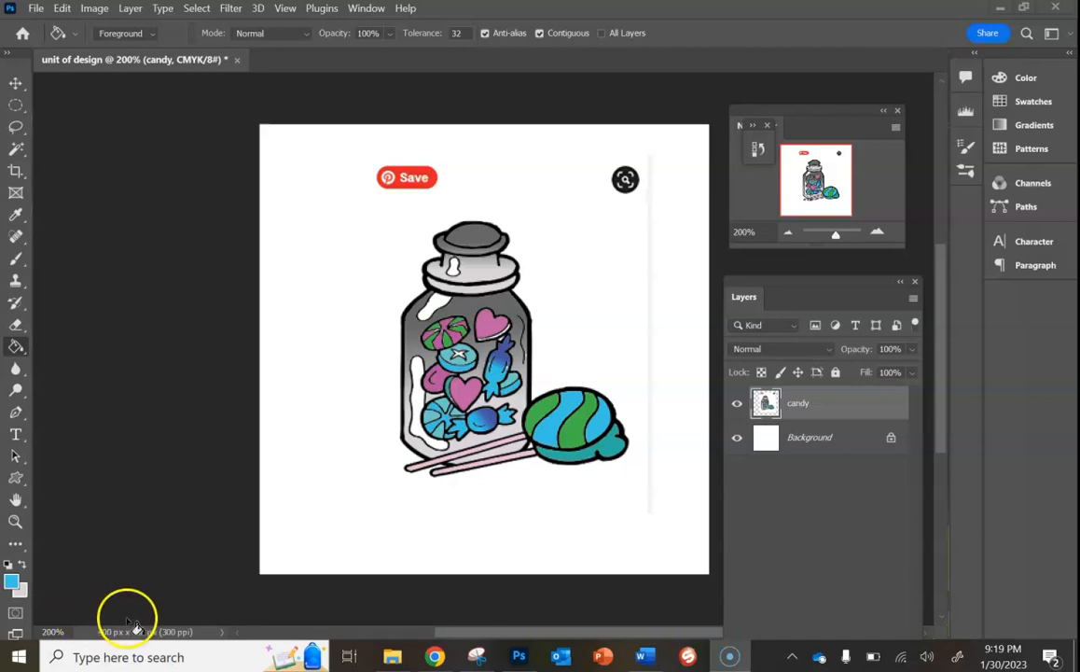
{"action": "left_click", "coordinate": [738, 438]}
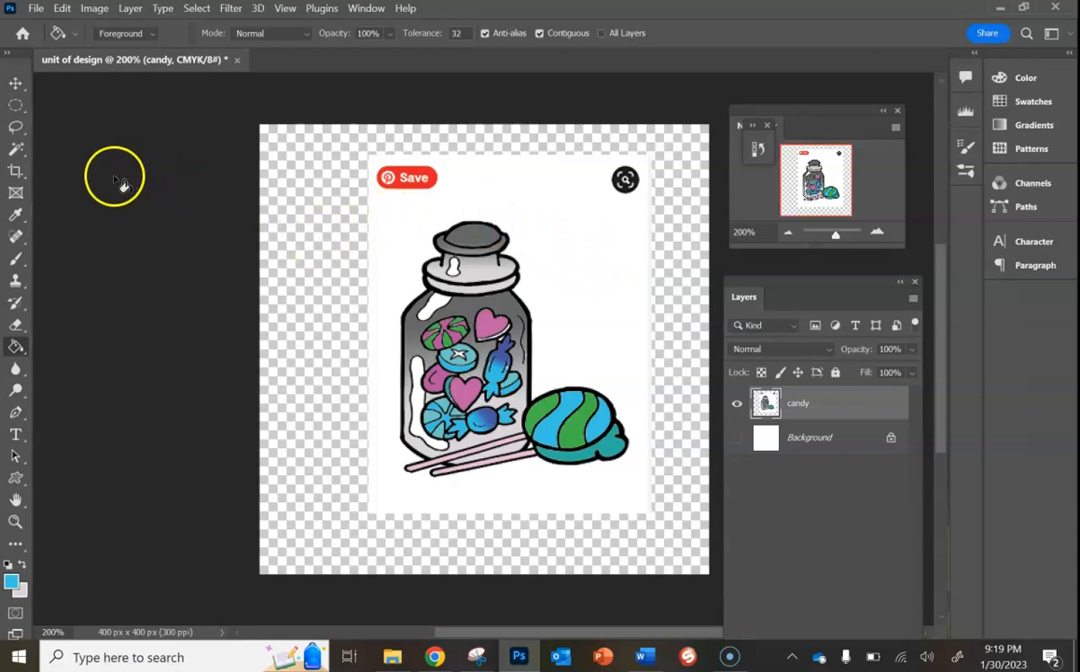
{"action": "left_click", "coordinate": [15, 326]}
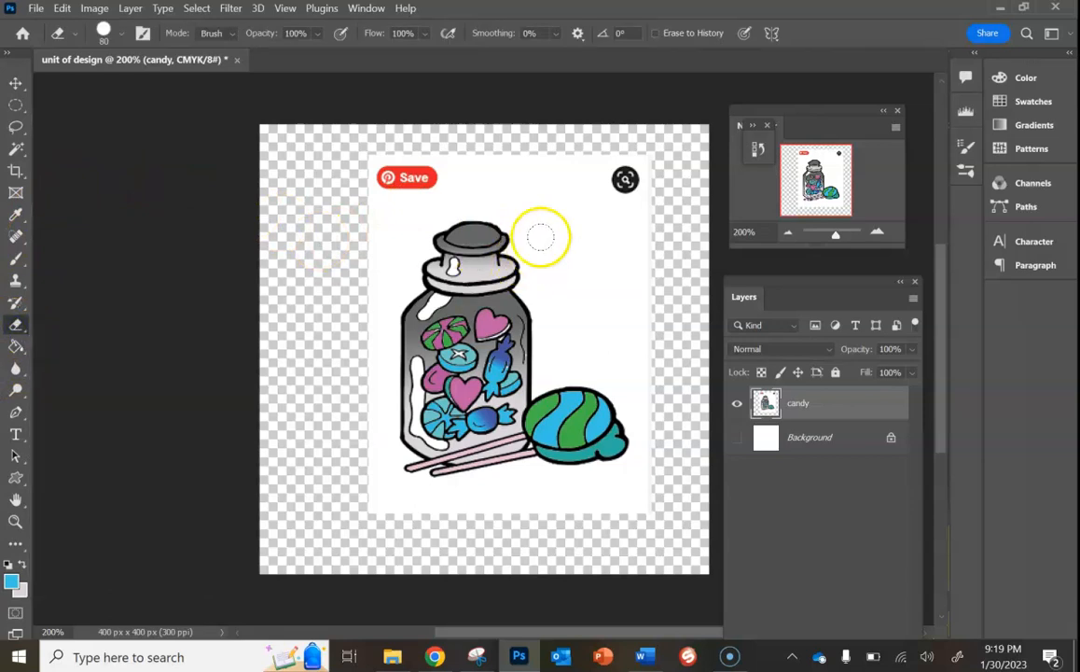
{"action": "left_click_drag", "start_coordinate": [625, 179], "coordinate": [632, 174]}
{"action": "mouse_move", "coordinate": [386, 174]}
{"action": "left_mouse_down"}
{"action": "mouse_move", "coordinate": [585, 176]}
{"action": "mouse_move", "coordinate": [621, 200]}
{"action": "mouse_move", "coordinate": [641, 232]}
{"action": "mouse_move", "coordinate": [675, 403]}
{"action": "left_mouse_up"}
{"action": "left_click", "coordinate": [574, 259]}
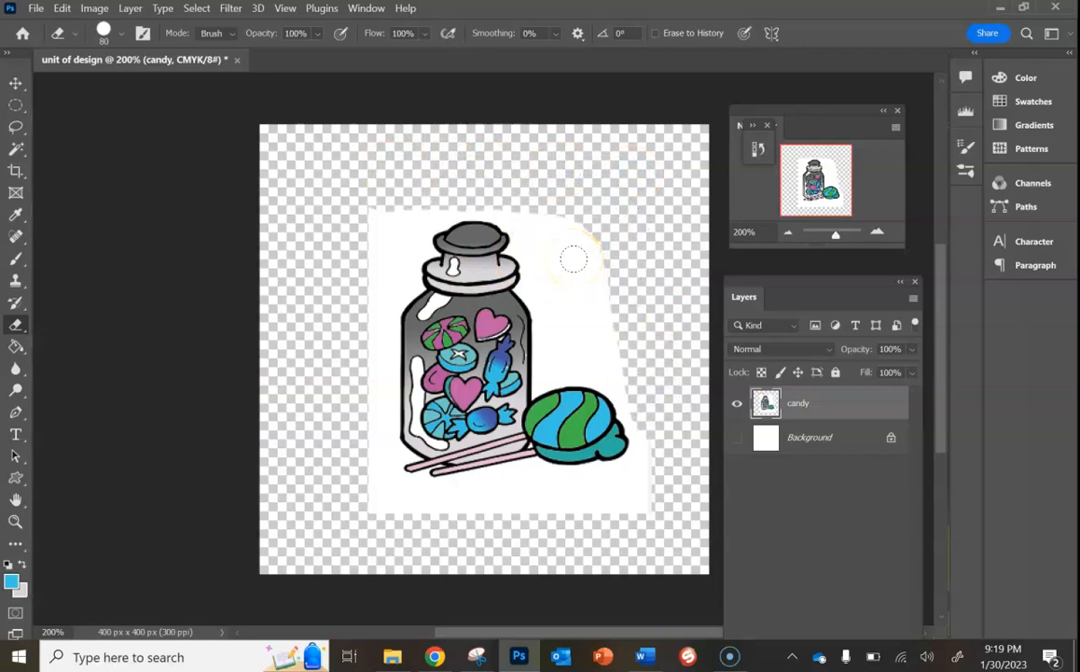
- Delete the white area surrounding the drawing using the Magic Wand, deselect, and show the Background layer again
{"action": "left_click", "coordinate": [16, 148]}
{"action": "left_click", "coordinate": [576, 271]}
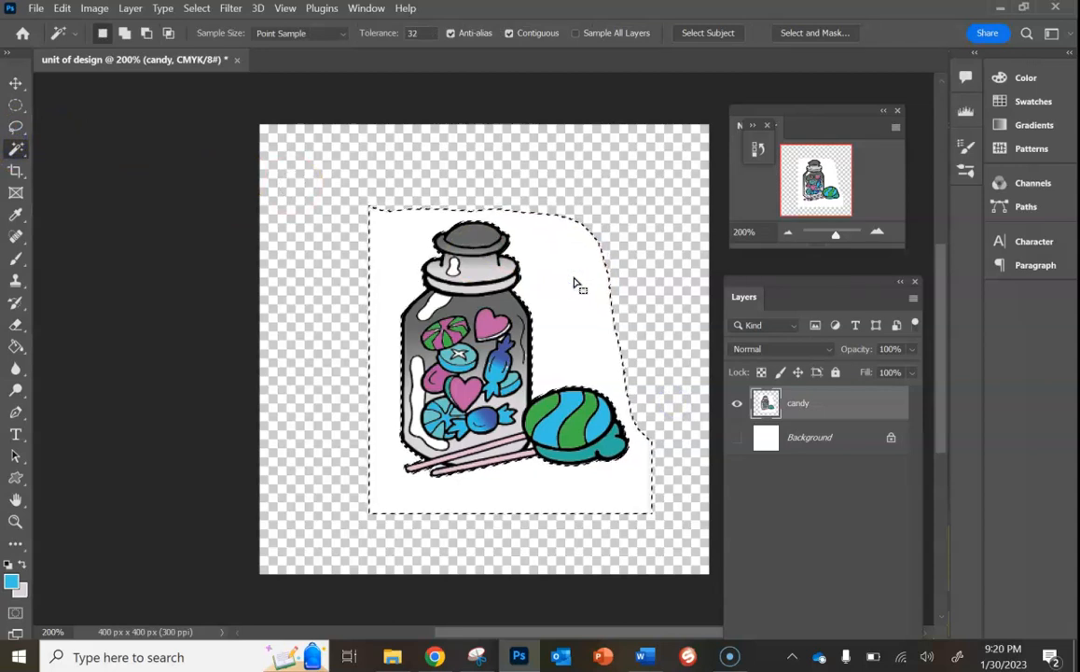
{"action": "key", "text": "Delete"}
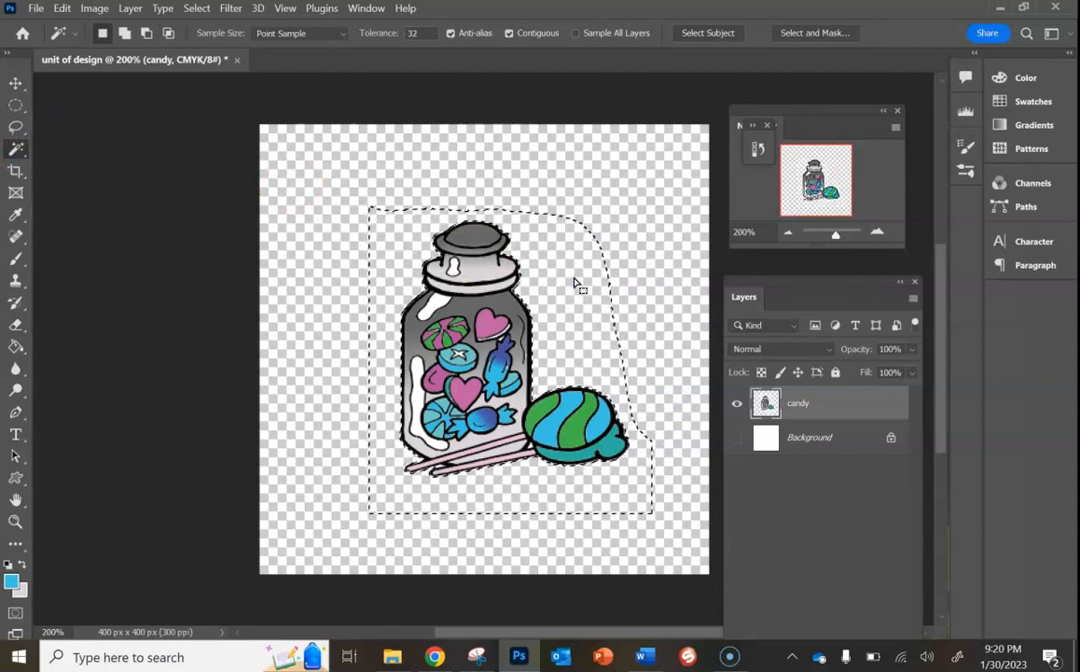
{"action": "key", "text": "ctrl+d"}
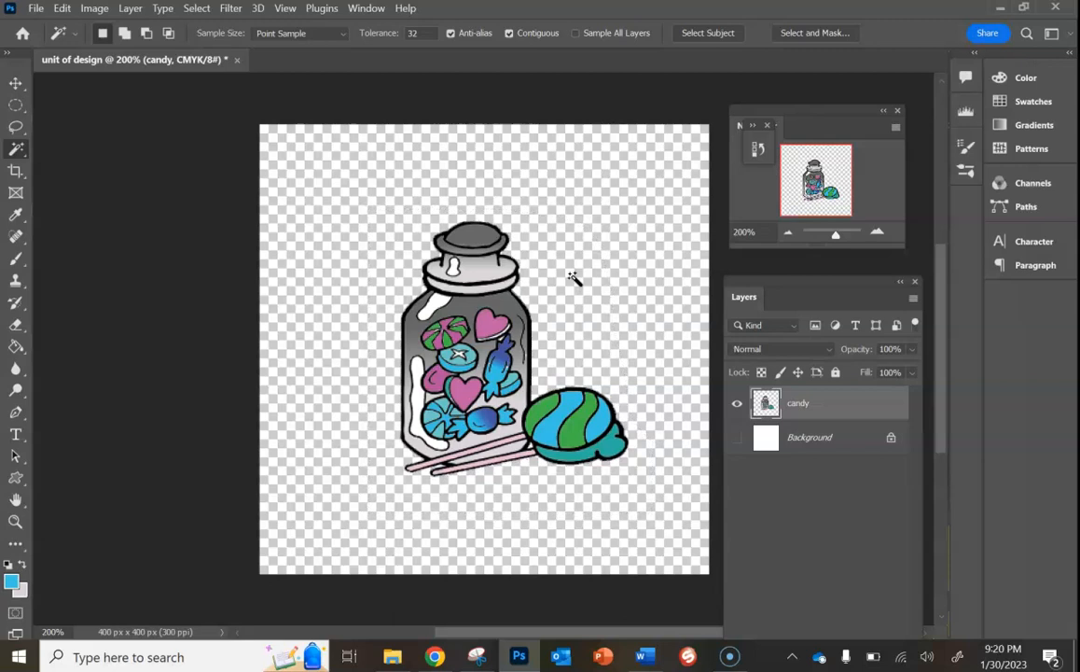
{"action": "left_click", "coordinate": [737, 438]}
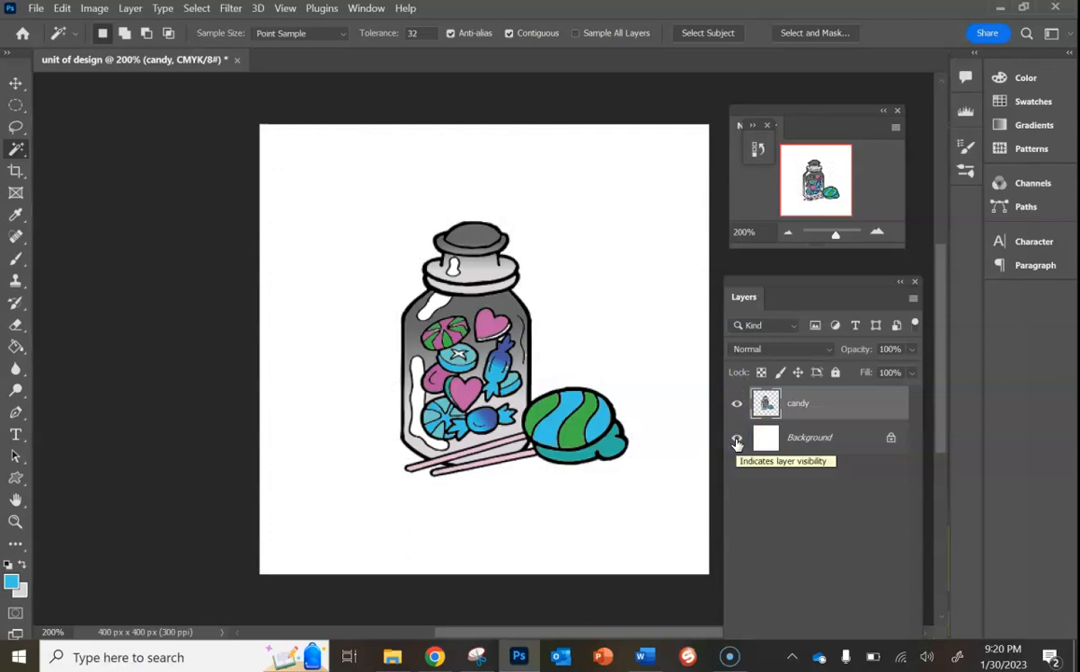
- Select the Background layer and unlock it so it becomes a regular layer
{"action": "left_click", "coordinate": [805, 431]}
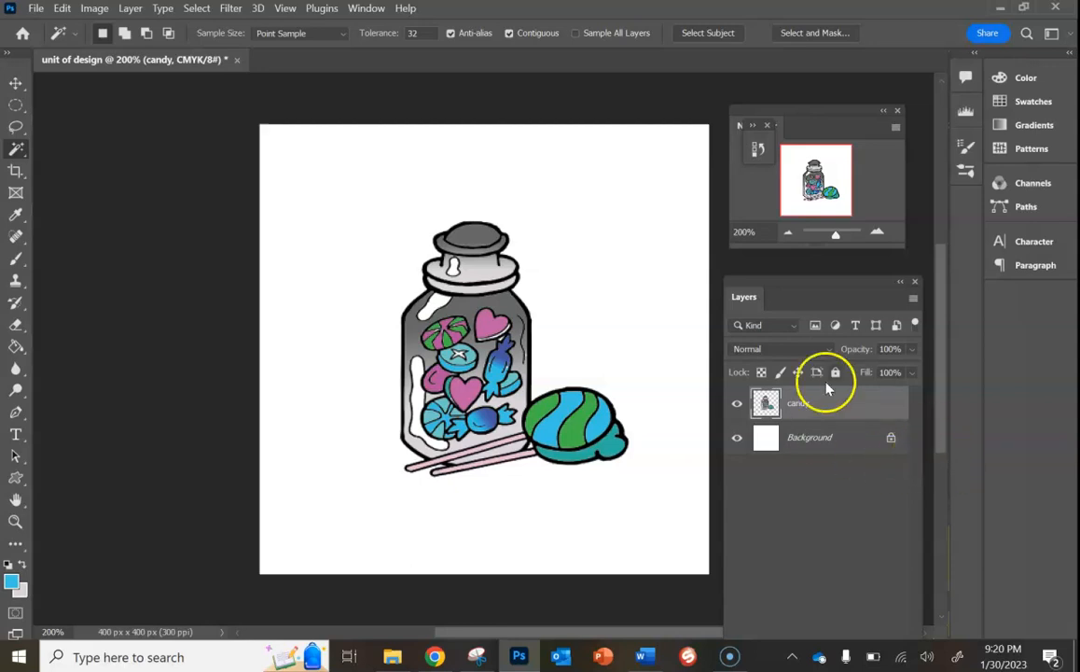
{"action": "left_click", "coordinate": [825, 438]}
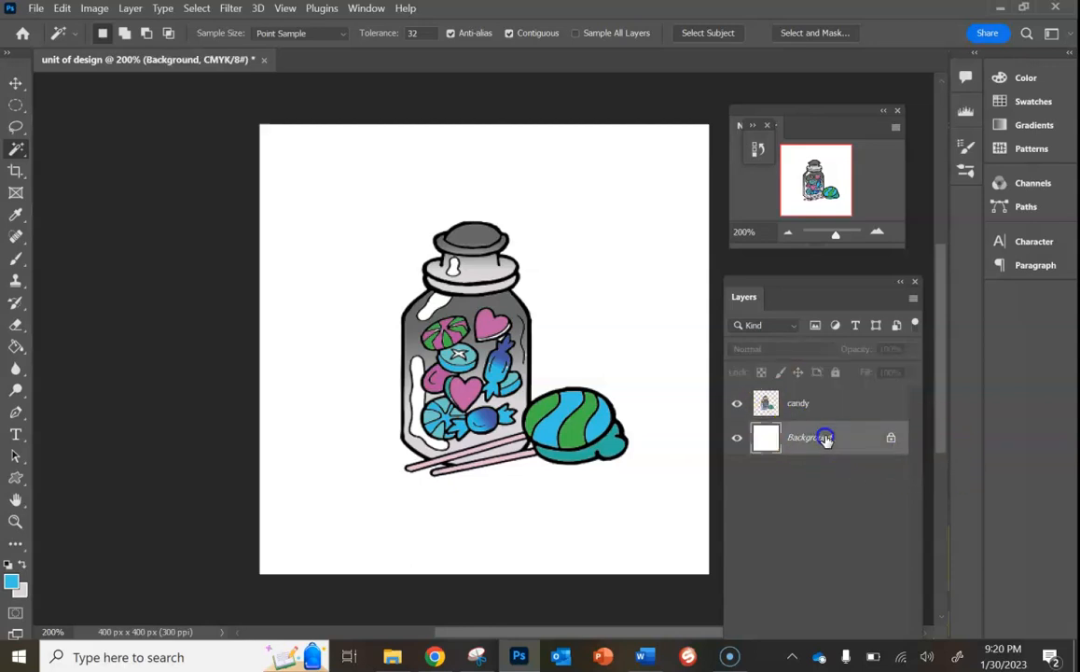
{"action": "left_click", "coordinate": [892, 441]}
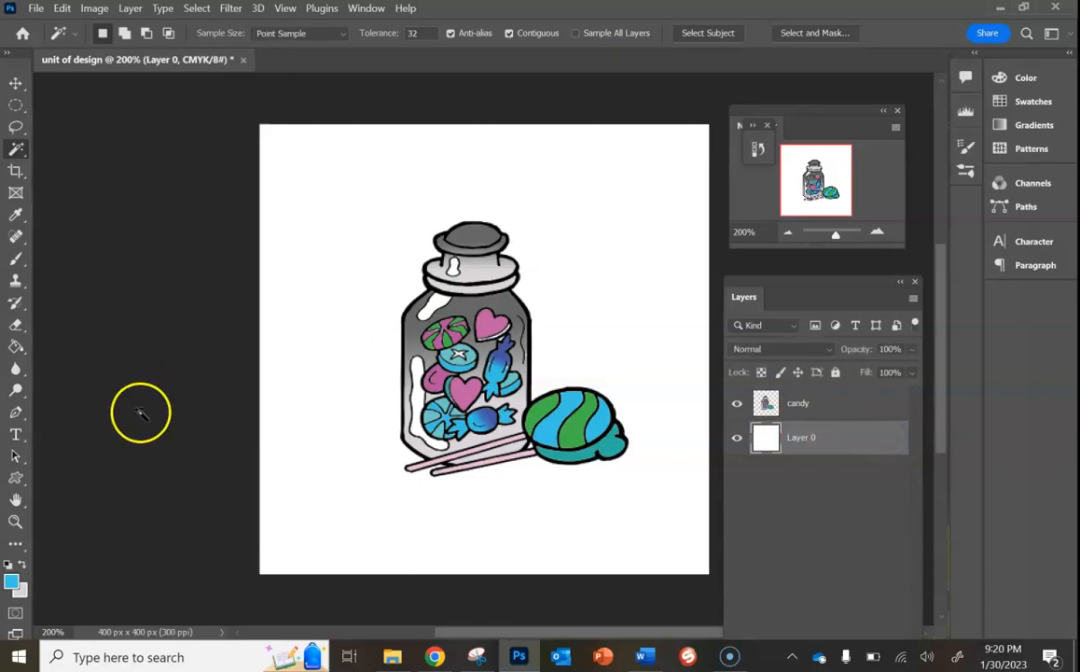
- Set the foreground color to purple #931495 and fill the unlocked background layer with it using the Paint Bucket
{"action": "left_click", "coordinate": [12, 583]}
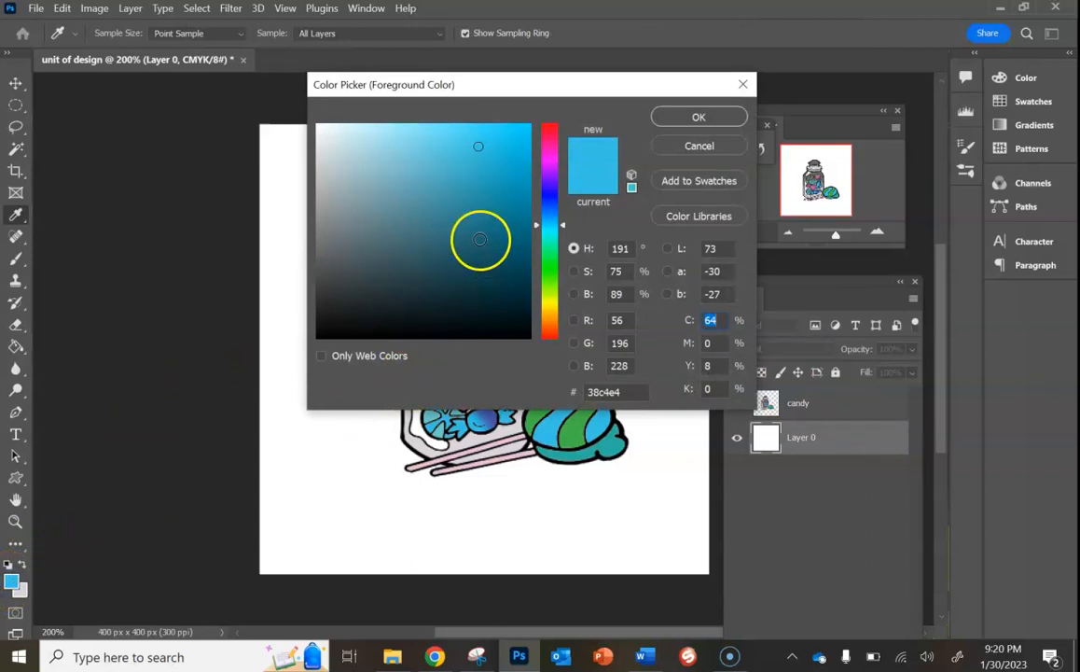
{"action": "left_click", "coordinate": [553, 161]}
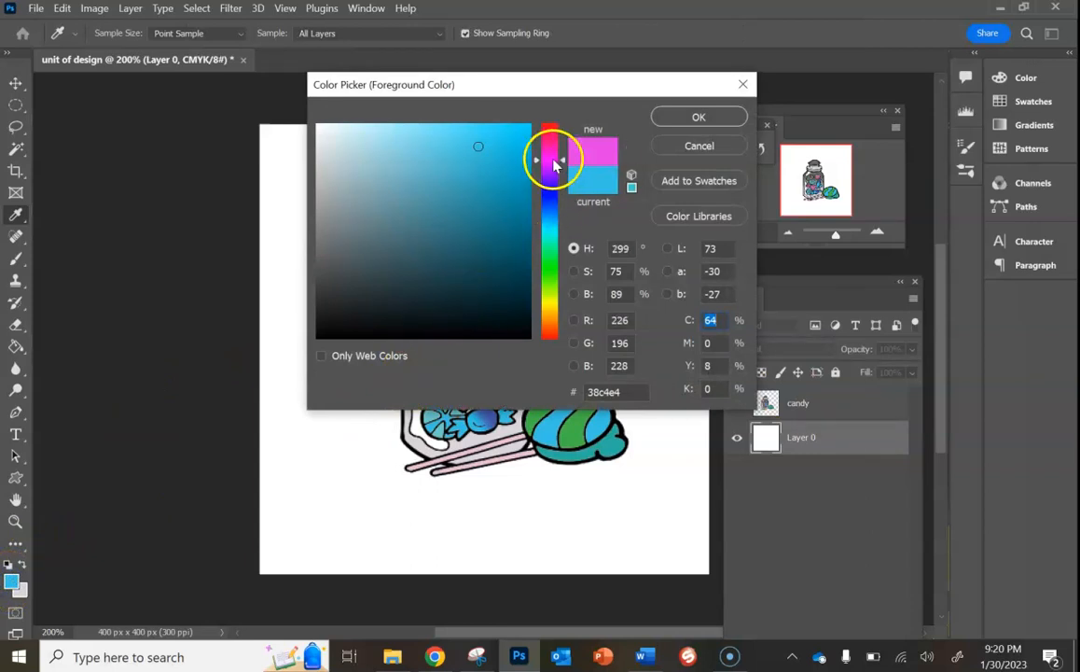
{"action": "left_click", "coordinate": [502, 213]}
{"action": "left_click", "coordinate": [692, 114]}
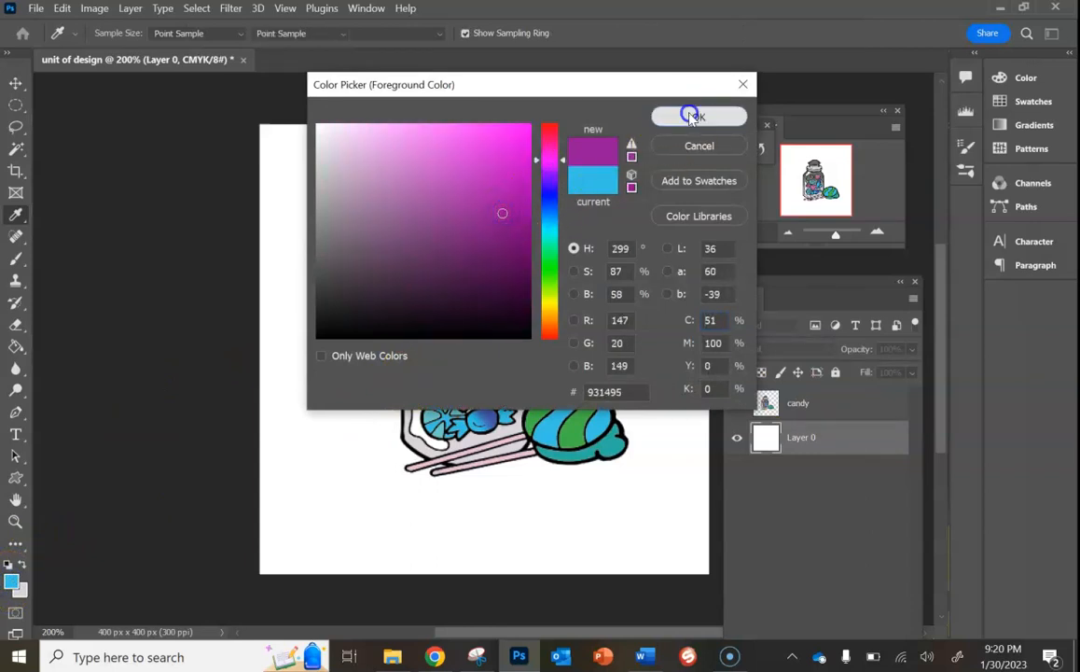
{"action": "left_click", "coordinate": [16, 346]}
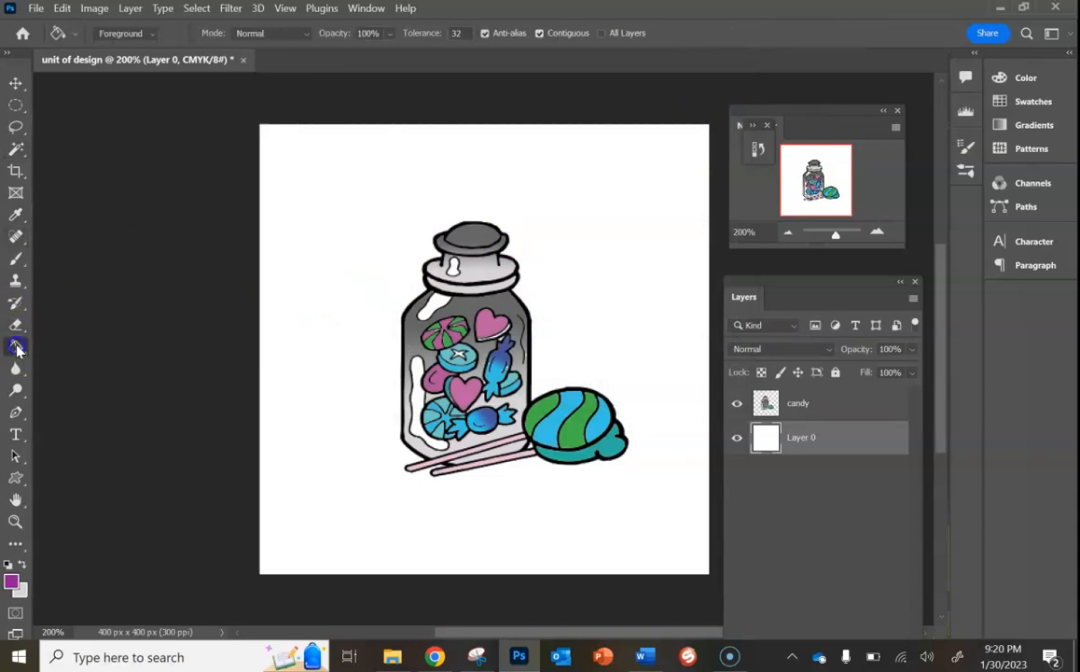
{"action": "left_click", "coordinate": [371, 299]}
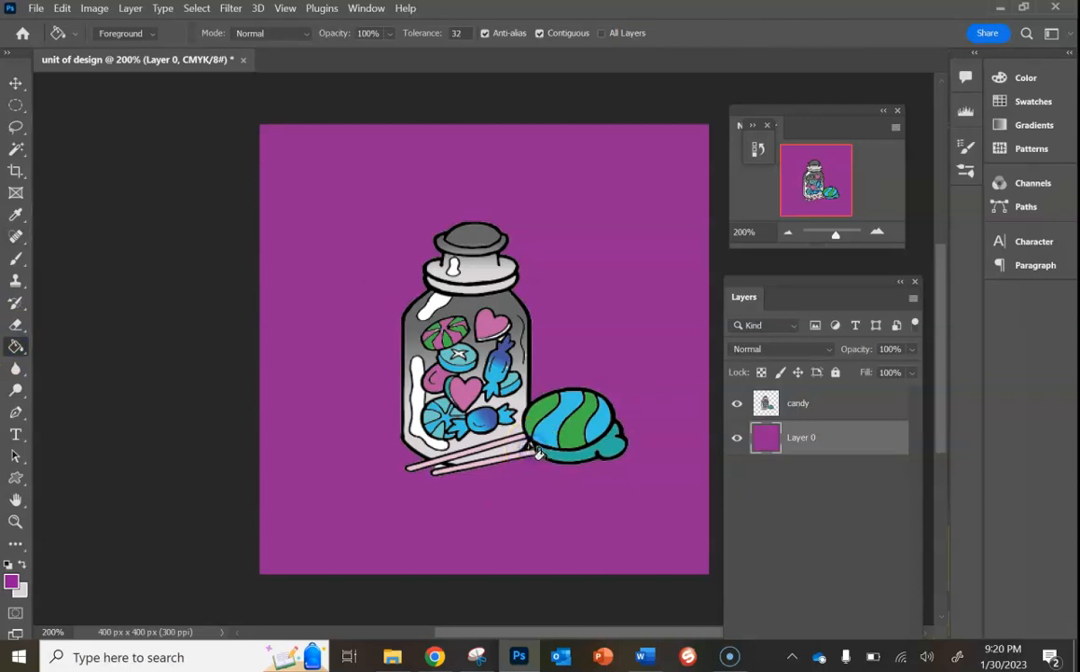
- Duplicate the candy layer and apply the Offset filter to the copy with +200 pixels horizontal, +200 pixels vertical and Wrap Around
{"action": "left_click", "coordinate": [800, 403]}
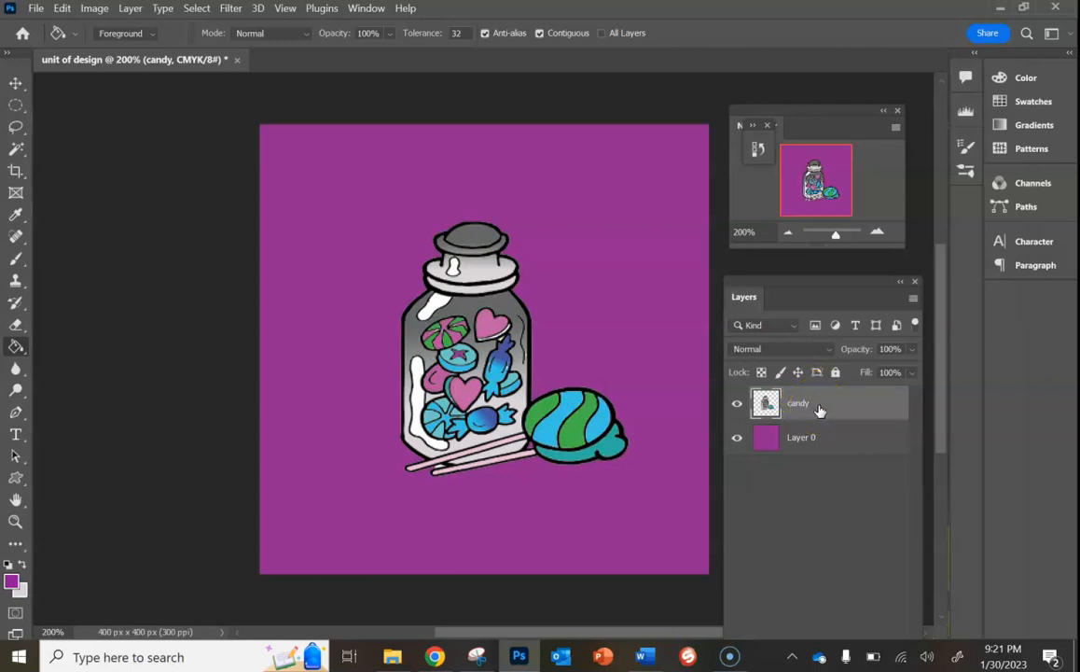
{"action": "key", "text": "ctrl+j"}
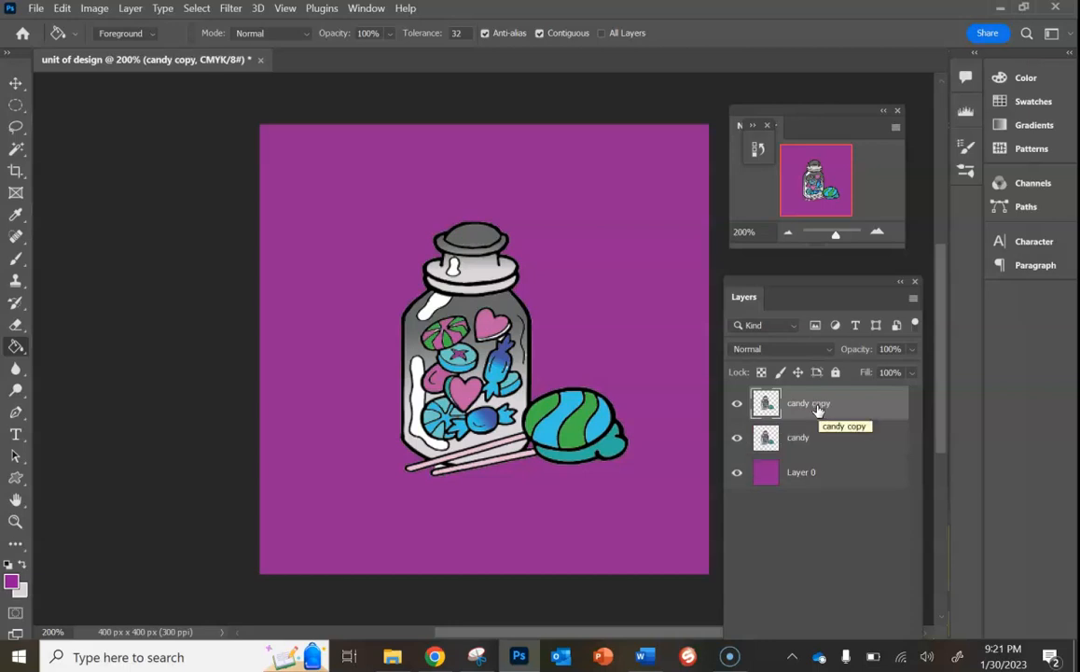
{"action": "left_click", "coordinate": [238, 13]}
{"action": "mouse_move", "coordinate": [277, 354]}
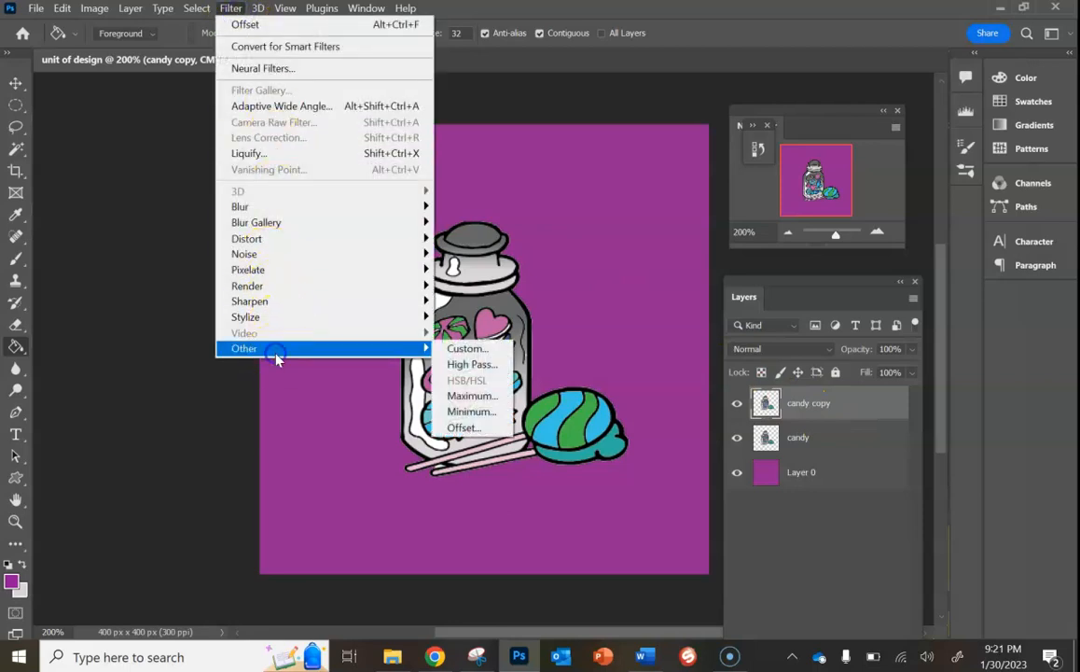
{"action": "left_click", "coordinate": [463, 427]}
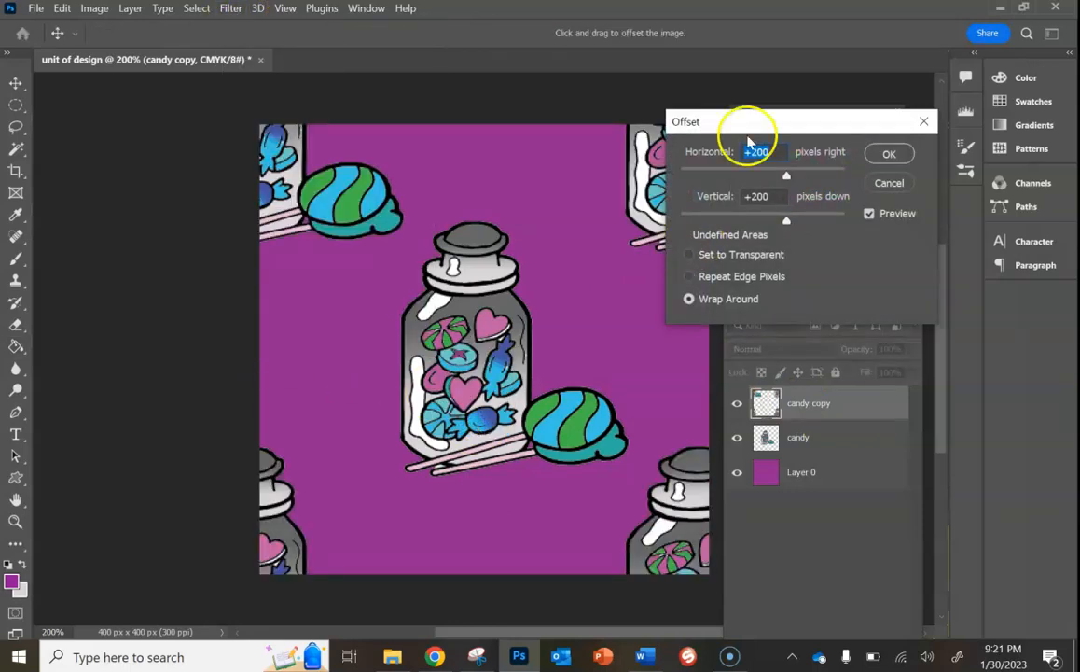
{"action": "left_click_drag", "start_coordinate": [755, 120], "coordinate": [146, 244]}
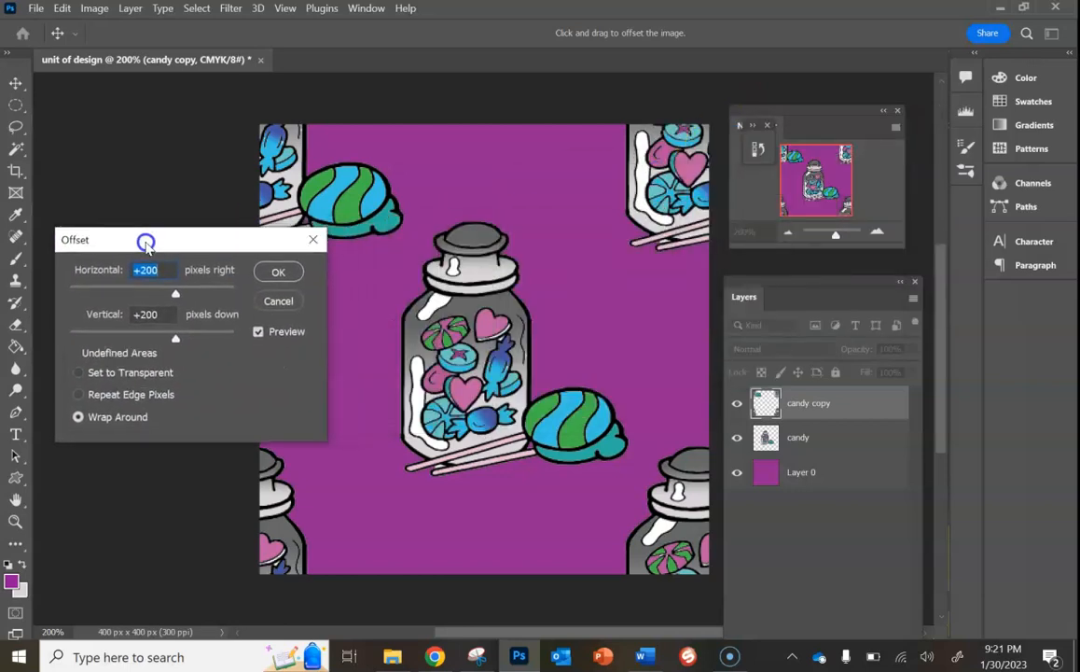
{"action": "left_click", "coordinate": [147, 269]}
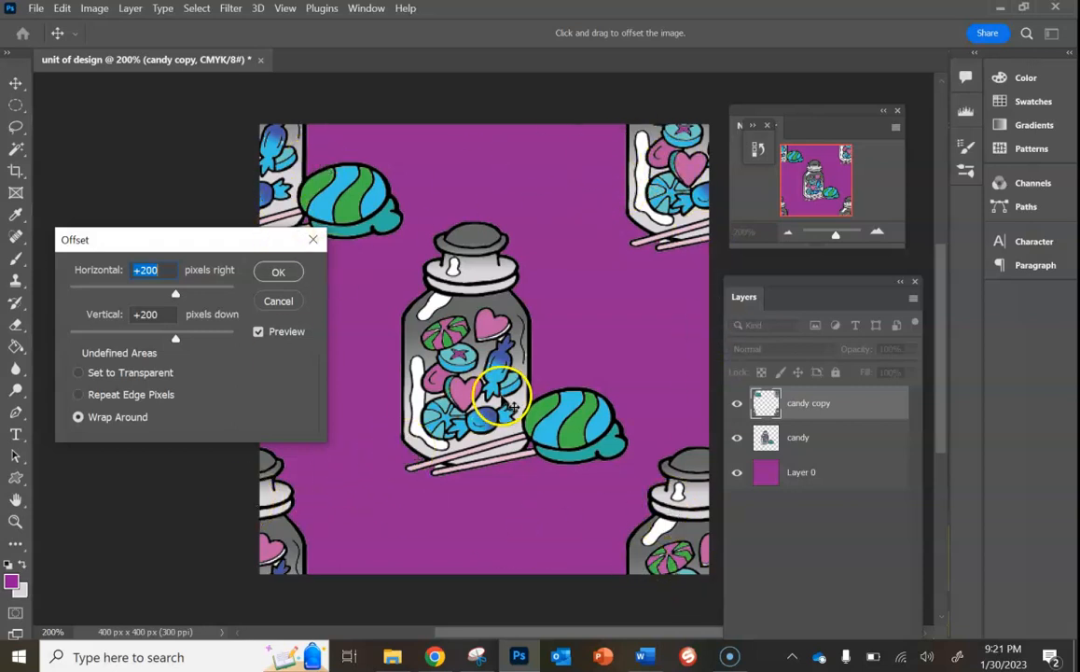
{"action": "left_click", "coordinate": [278, 271]}
{"action": "key", "text": "g"}
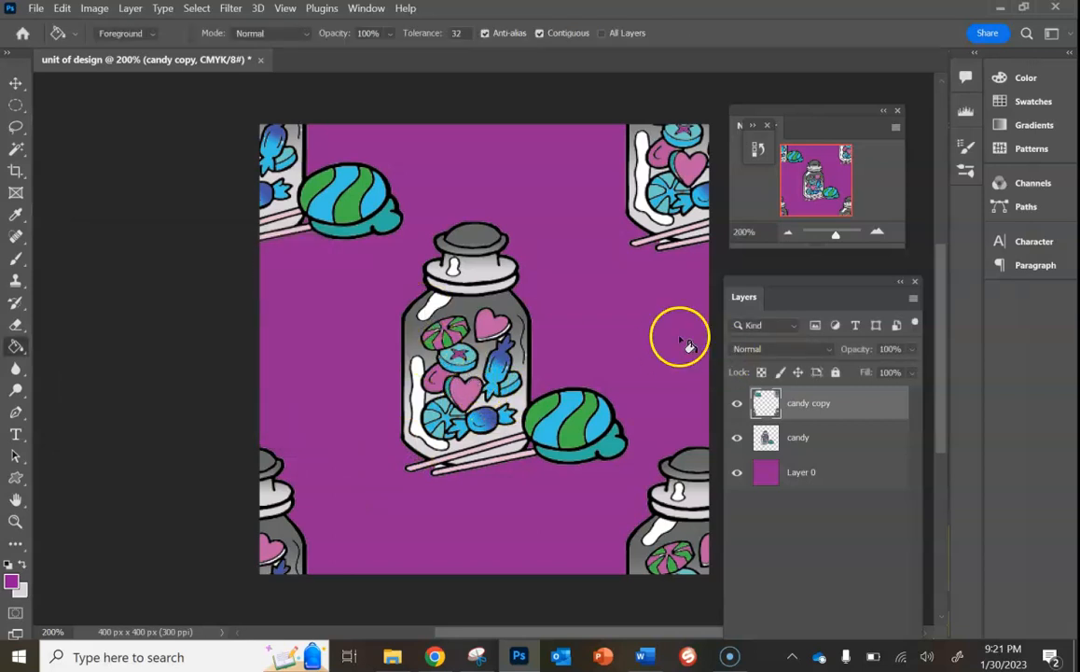
- Move the Layers panel so its footer is accessible and delete the offset candy copy layer
{"action": "left_click_drag", "start_coordinate": [821, 281], "coordinate": [658, 160]}
{"action": "left_click_drag", "start_coordinate": [679, 275], "coordinate": [742, 574]}
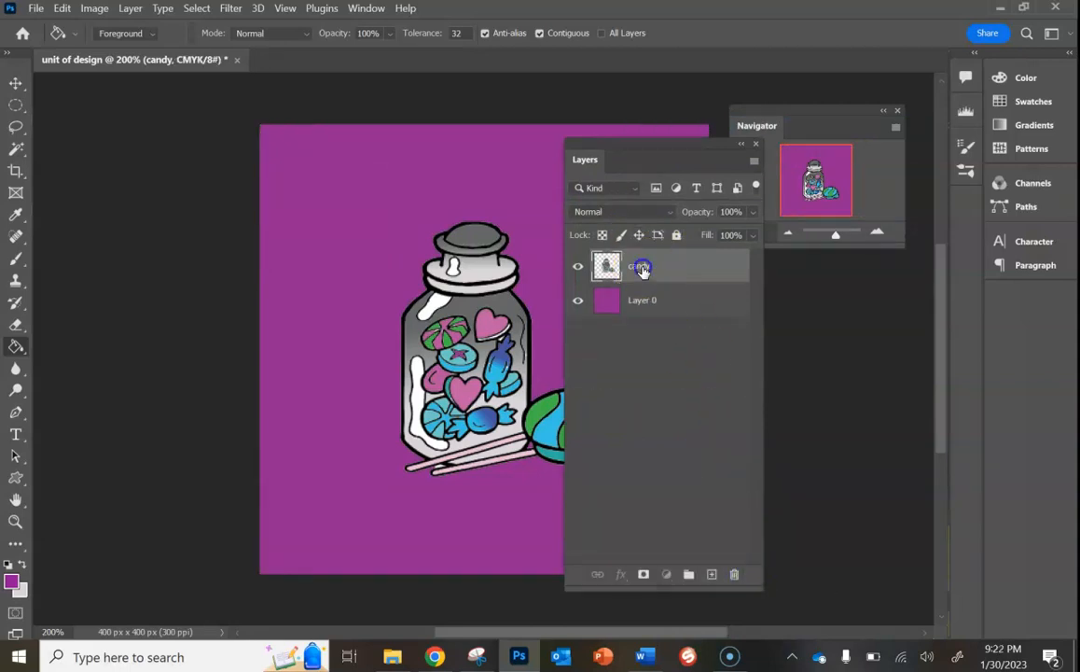
- Dock the Layers panel beneath the Navigator and scale the candy artwork down to about 96% with Free Transform
{"action": "left_click_drag", "start_coordinate": [624, 149], "coordinate": [790, 256]}
{"action": "left_click", "coordinate": [16, 82]}
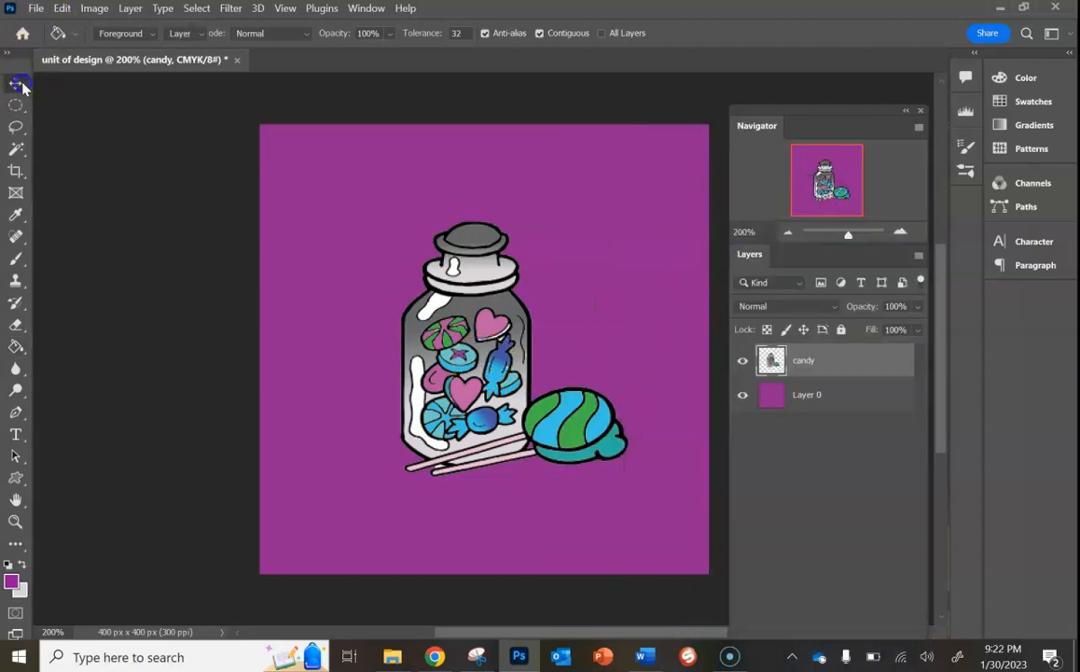
{"action": "key", "text": "ctrl+t"}
{"action": "left_click_drag", "start_coordinate": [628, 220], "coordinate": [663, 270]}
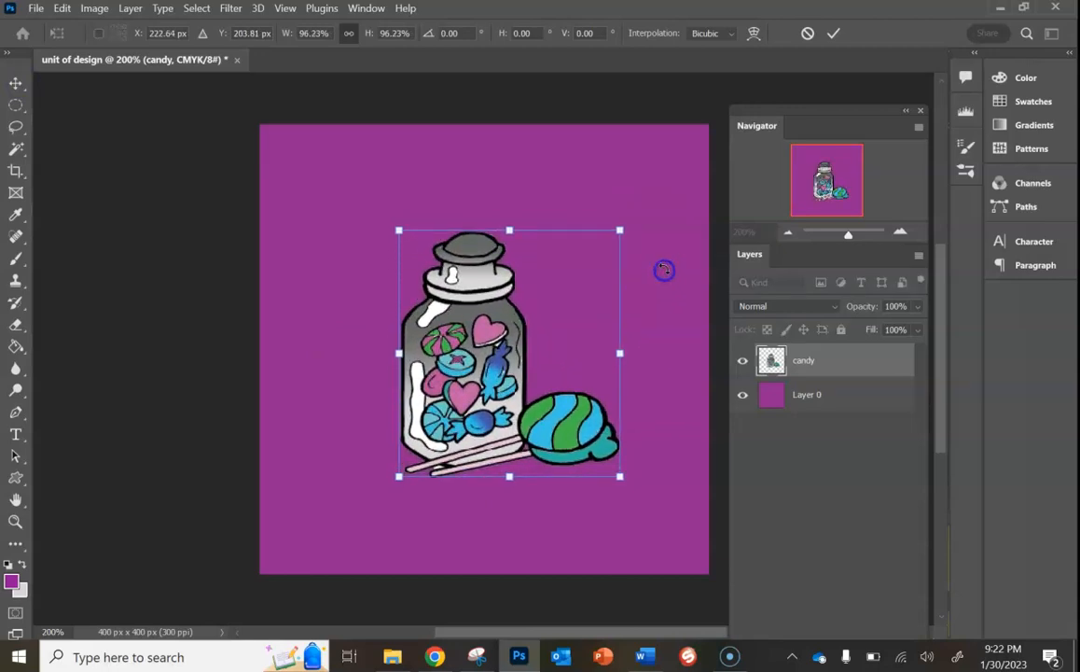
{"action": "key", "text": "Return"}
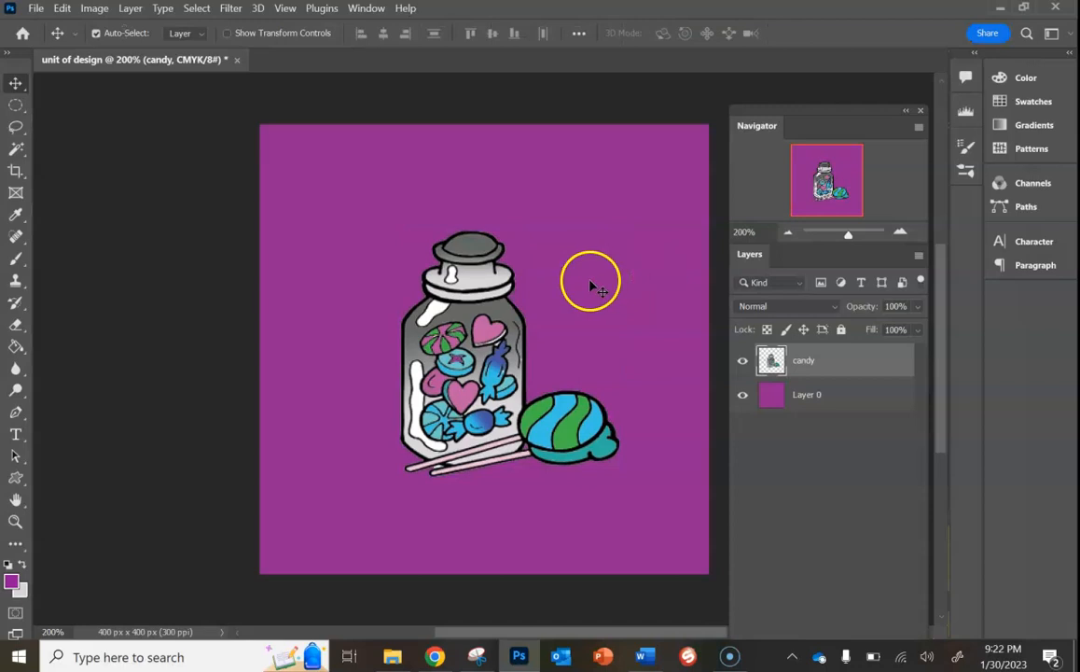
- Duplicate the resized candy layer and offset the copy by +200 pixels horizontally and vertically with Wrap Around
{"action": "key", "text": "ctrl+j"}
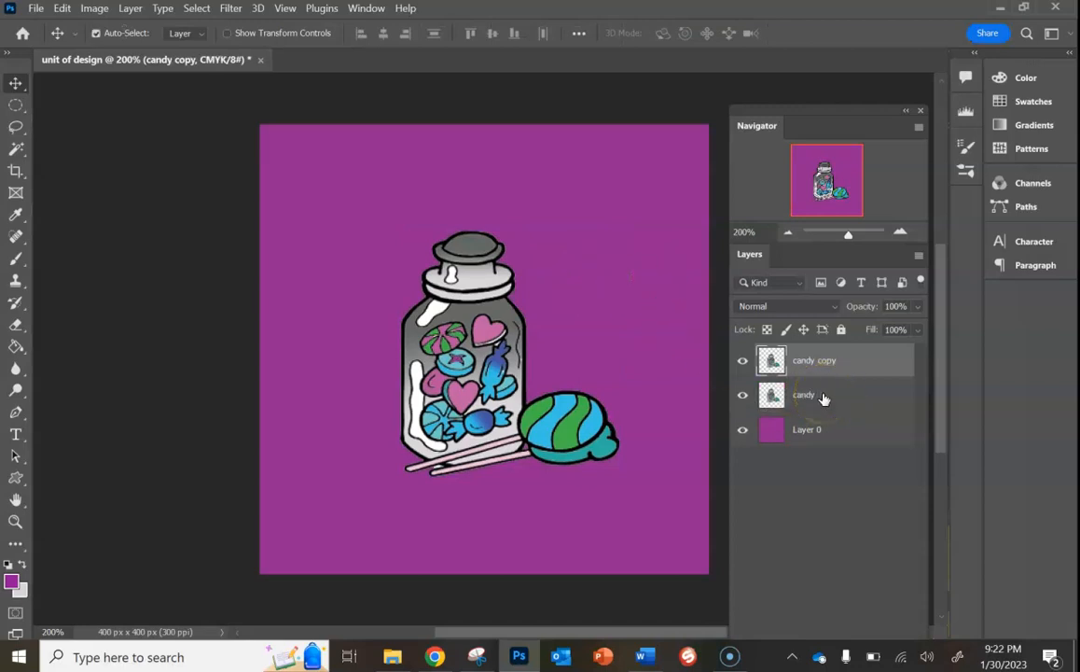
{"action": "left_click", "coordinate": [231, 8]}
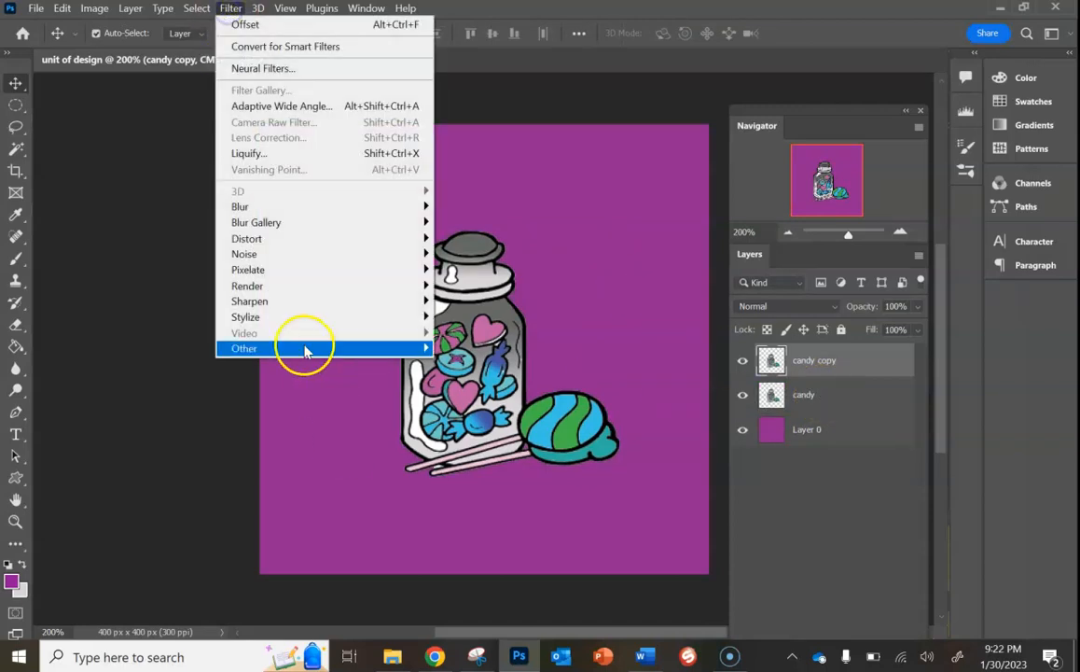
{"action": "mouse_move", "coordinate": [308, 349]}
{"action": "left_click", "coordinate": [458, 425]}
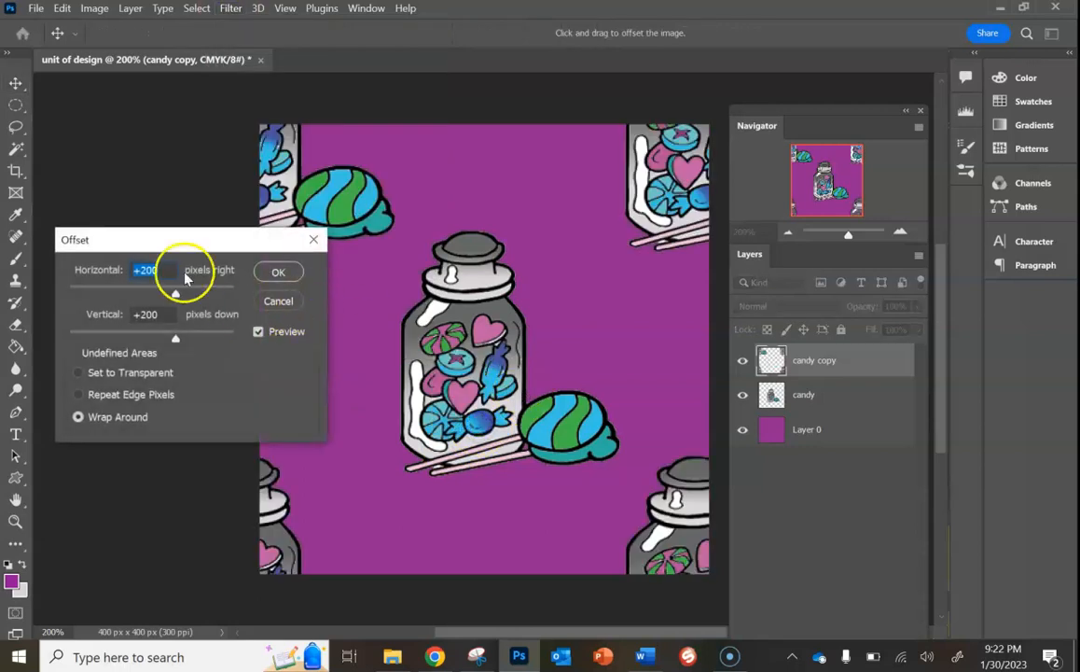
{"action": "left_click", "coordinate": [278, 274]}
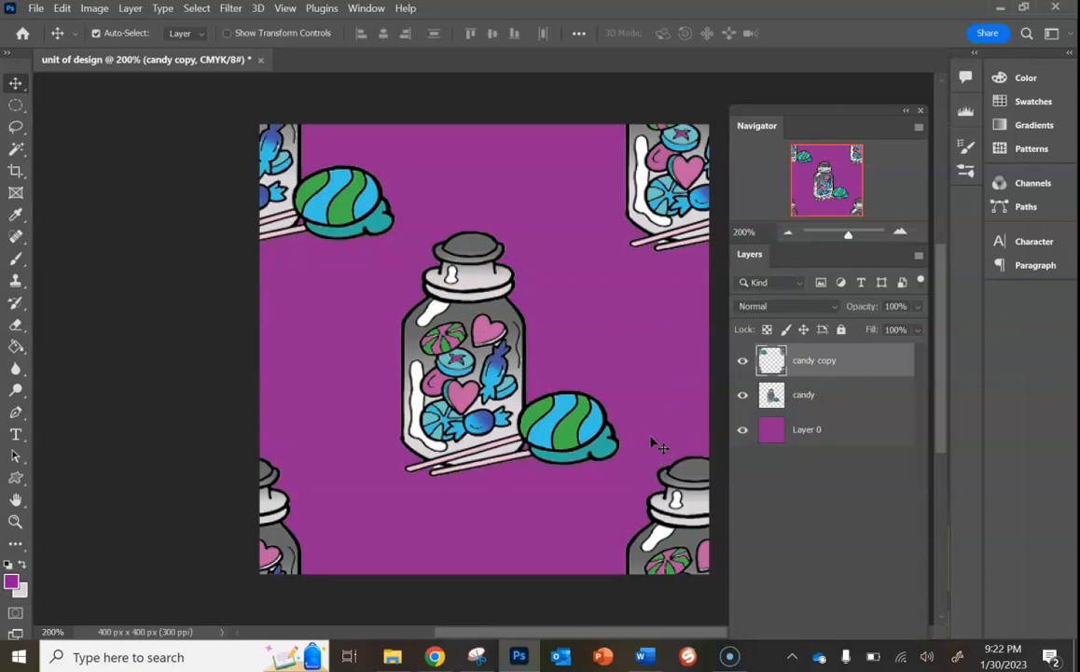
{"action": "left_click", "coordinate": [564, 383]}
- Start a new document named with the author's surname plus "_patterns" and set its width and height to 2400 pixels
{"action": "left_click", "coordinate": [38, 9]}
{"action": "left_click", "coordinate": [49, 25]}
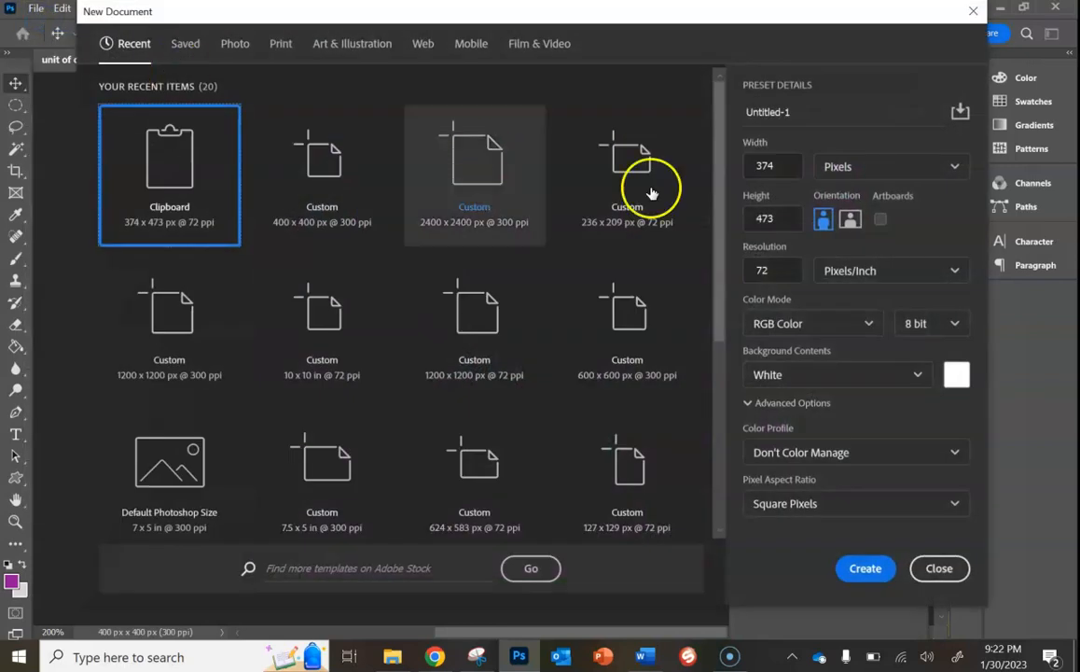
{"action": "left_click", "coordinate": [805, 113]}
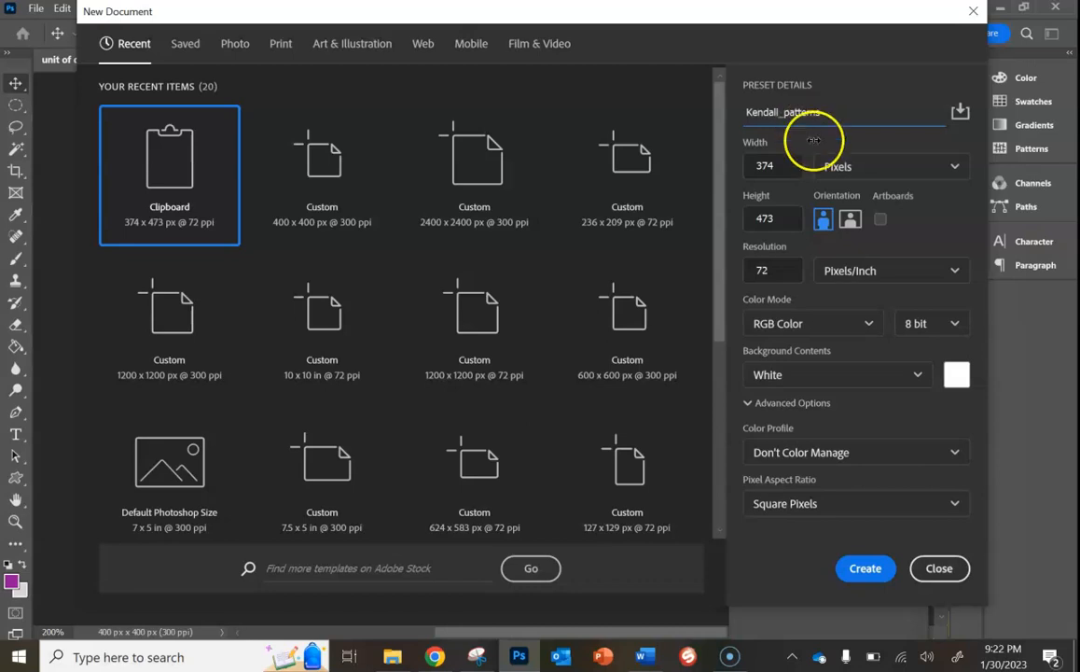
{"action": "double_click", "coordinate": [765, 165]}
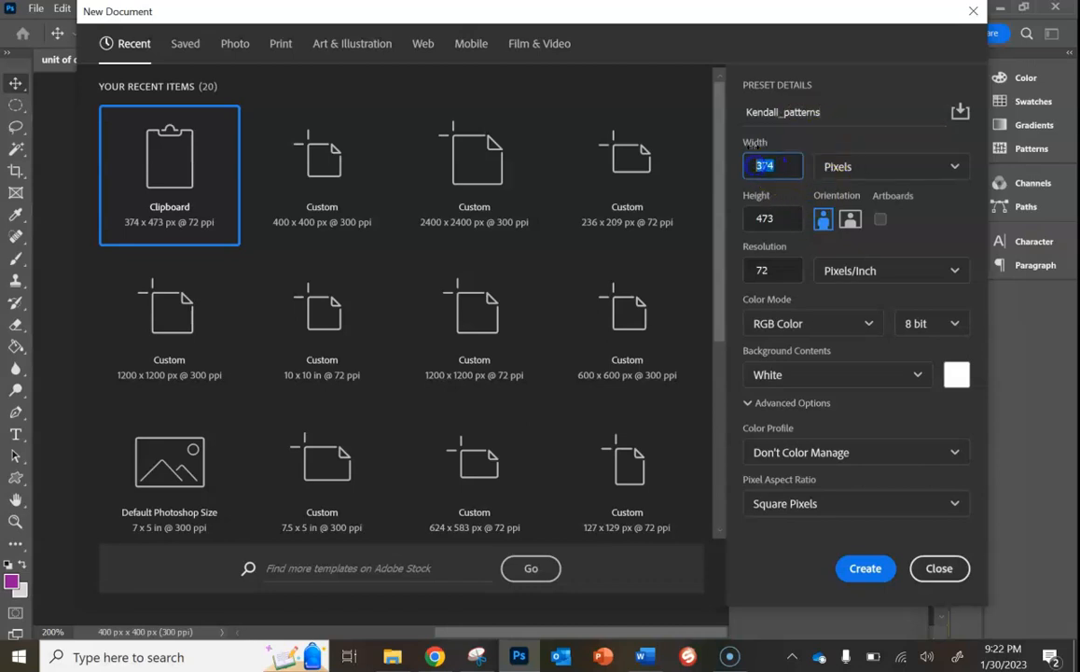
{"action": "type", "text": "2400"}
{"action": "double_click", "coordinate": [760, 215]}
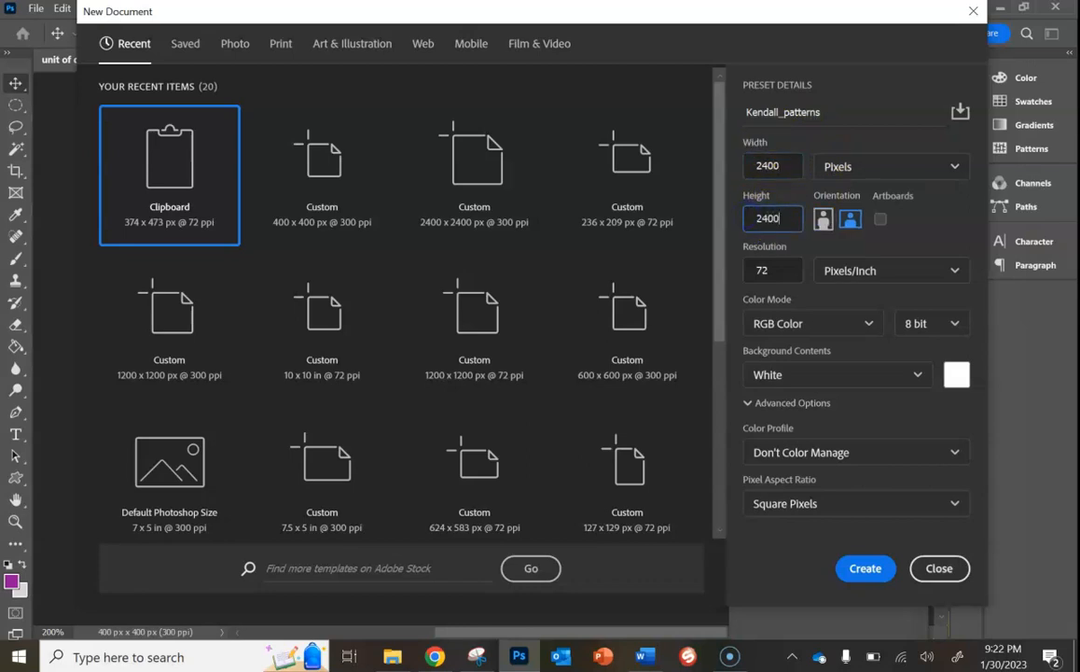
- Set the new document's resolution to 300 pixels/inch and color mode to CMYK Color, and create it
{"action": "double_click", "coordinate": [762, 271]}
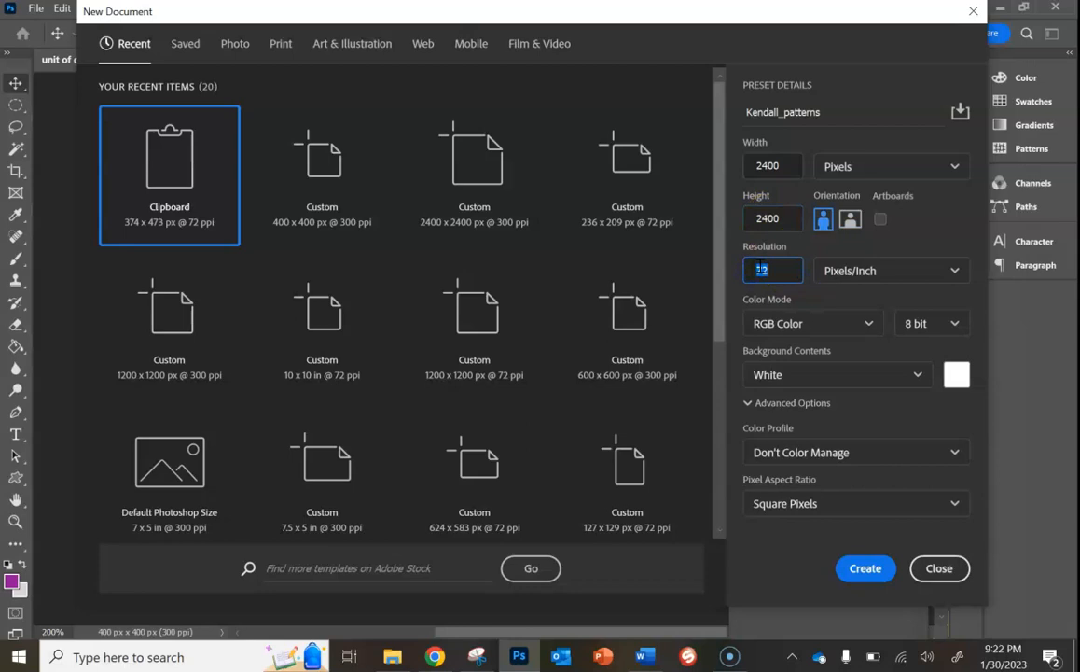
{"action": "left_click", "coordinate": [808, 326]}
{"action": "left_click", "coordinate": [786, 431]}
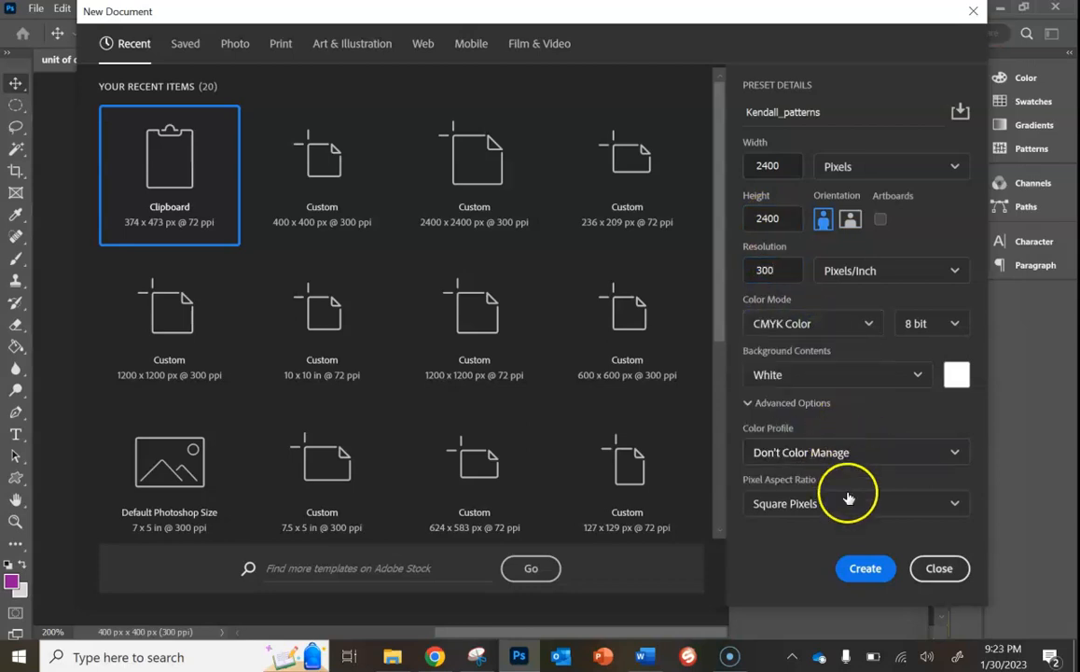
{"action": "left_click", "coordinate": [862, 568]}
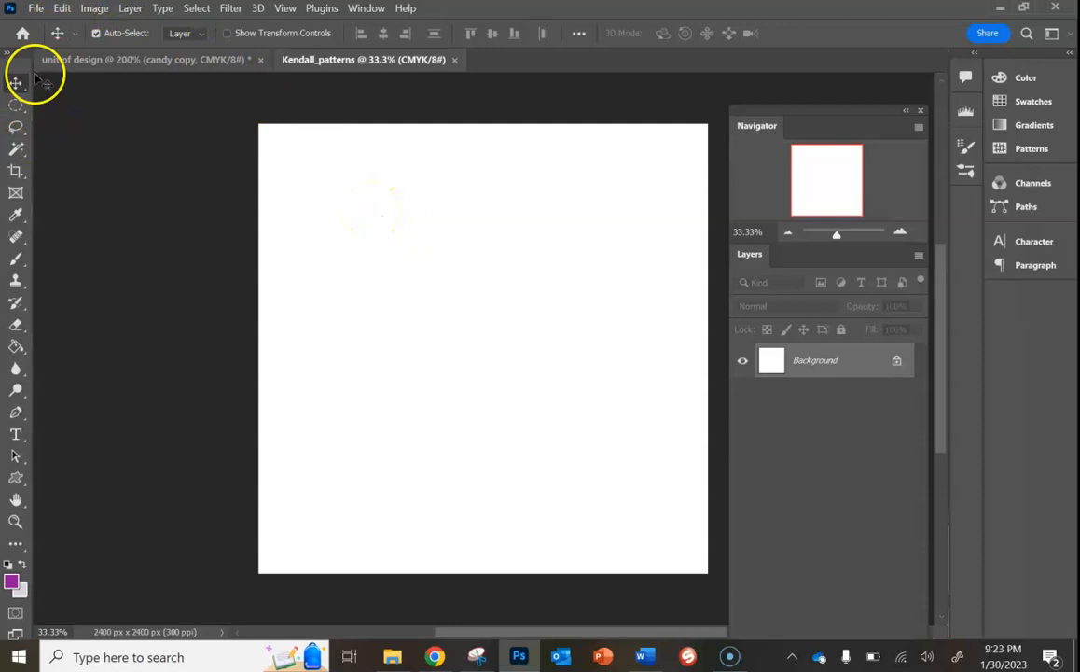
- Switch back to the unit of design document and define its artwork as a pattern named candy
{"action": "left_click", "coordinate": [62, 8]}
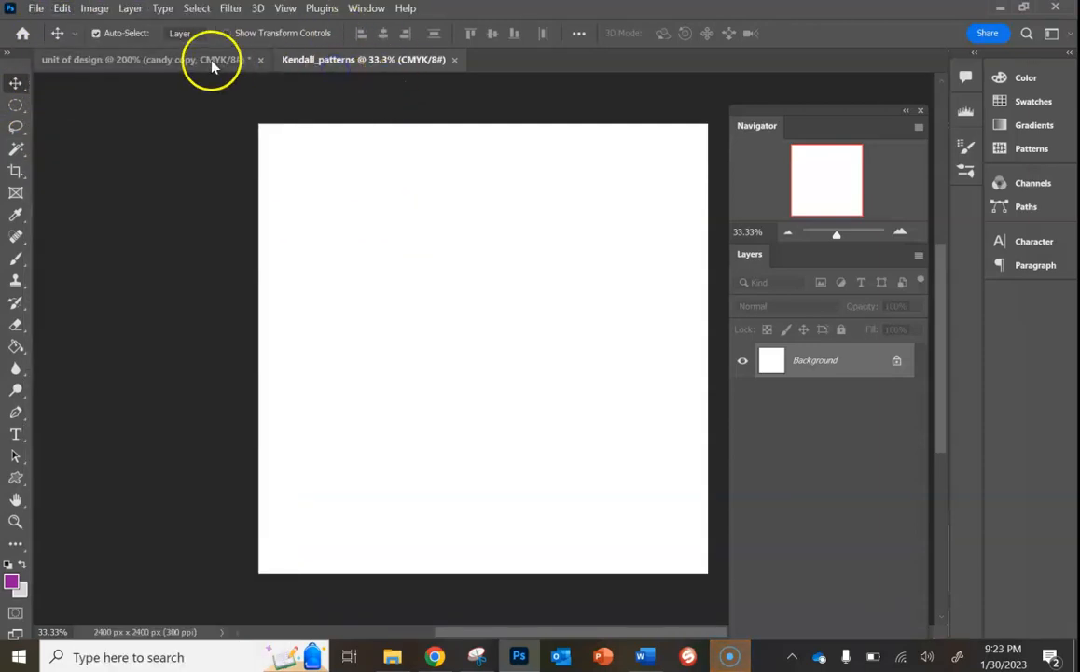
{"action": "left_click", "coordinate": [211, 62]}
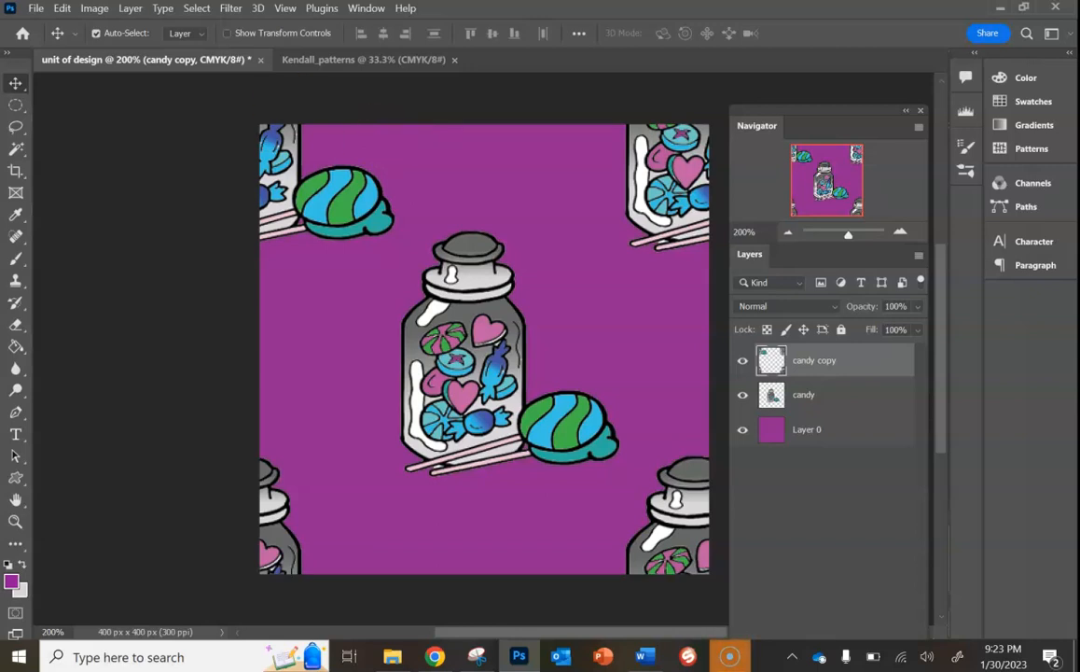
{"action": "left_click", "coordinate": [60, 10]}
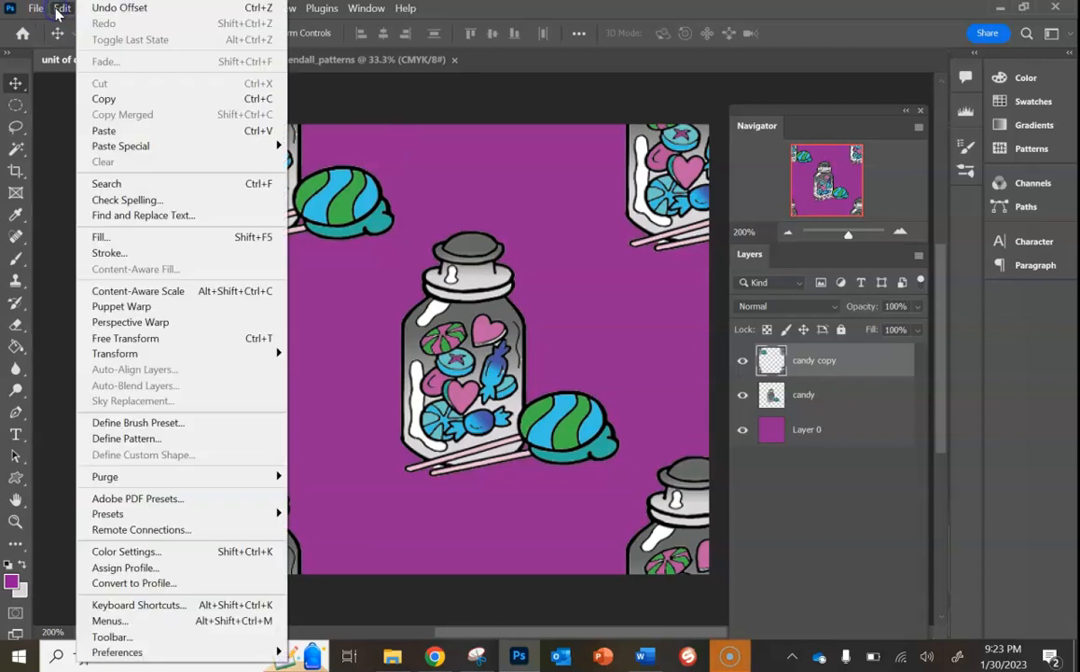
{"action": "left_click", "coordinate": [128, 442]}
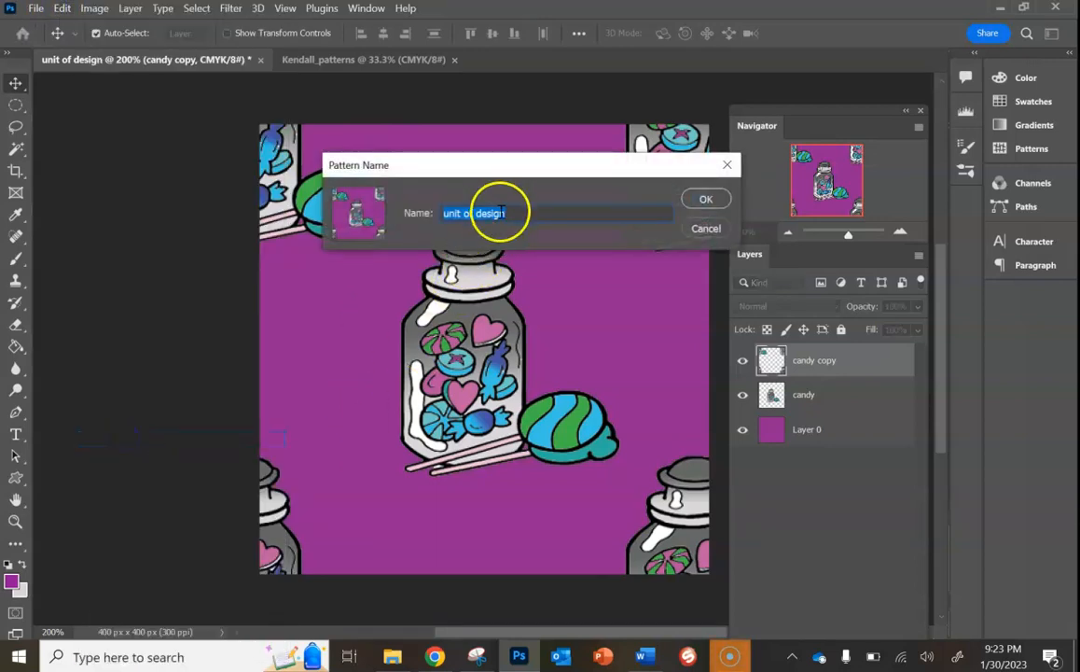
{"action": "type", "text": "candy"}
{"action": "left_click", "coordinate": [722, 205]}
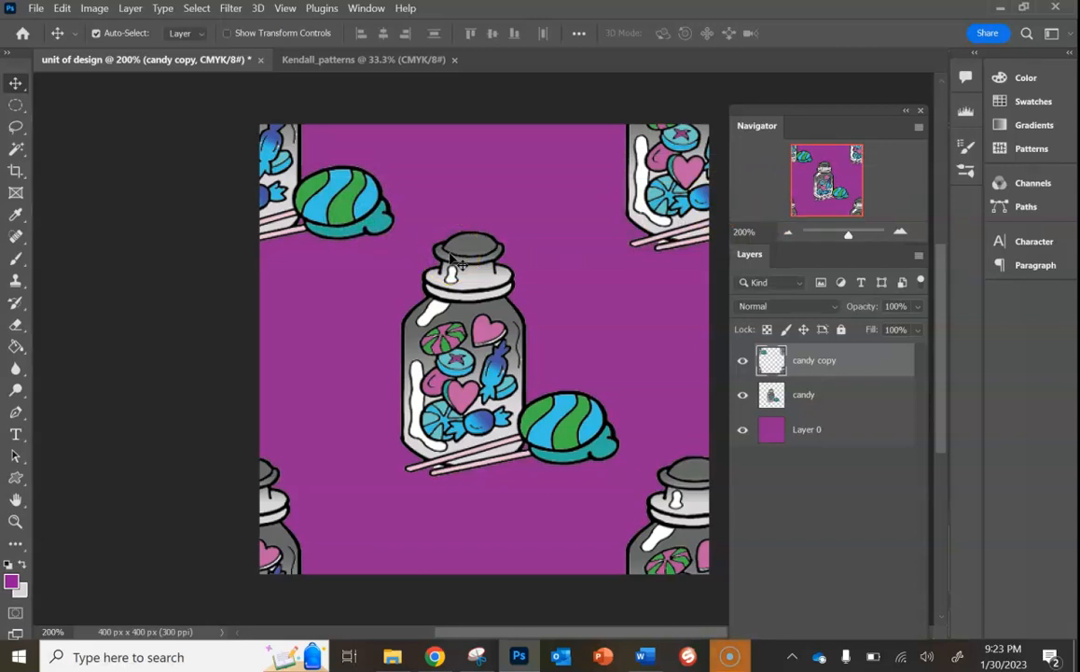
- Return to the blank 2400 × 2400 pixel document and open the Fill command with Pattern as its contents
{"action": "left_click", "coordinate": [364, 61]}
{"action": "left_click", "coordinate": [413, 138]}
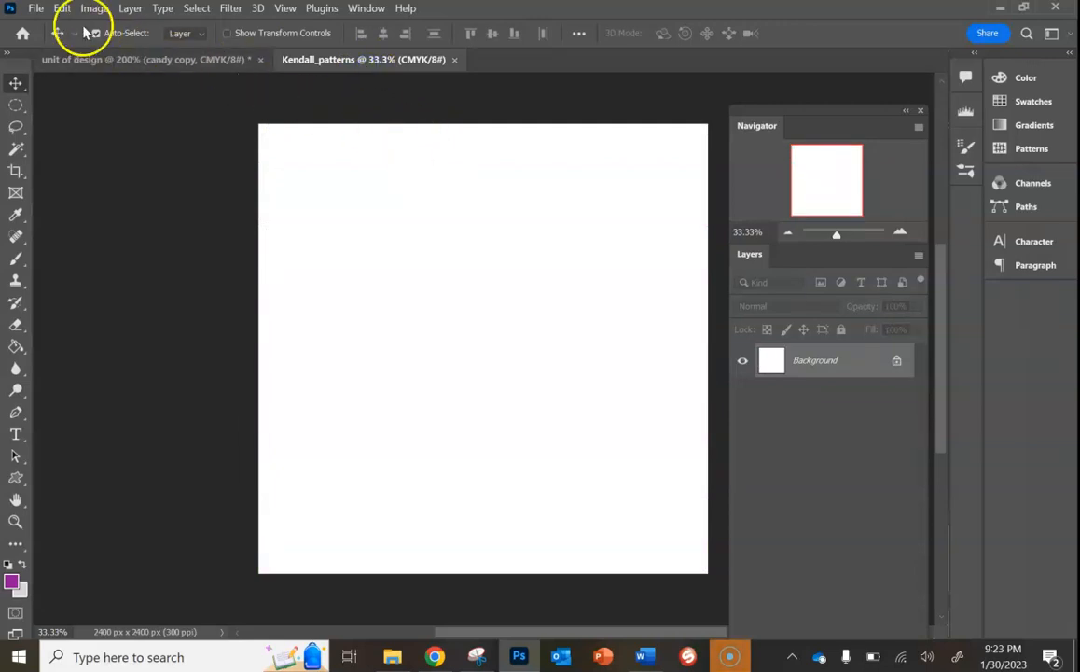
{"action": "left_click", "coordinate": [62, 9]}
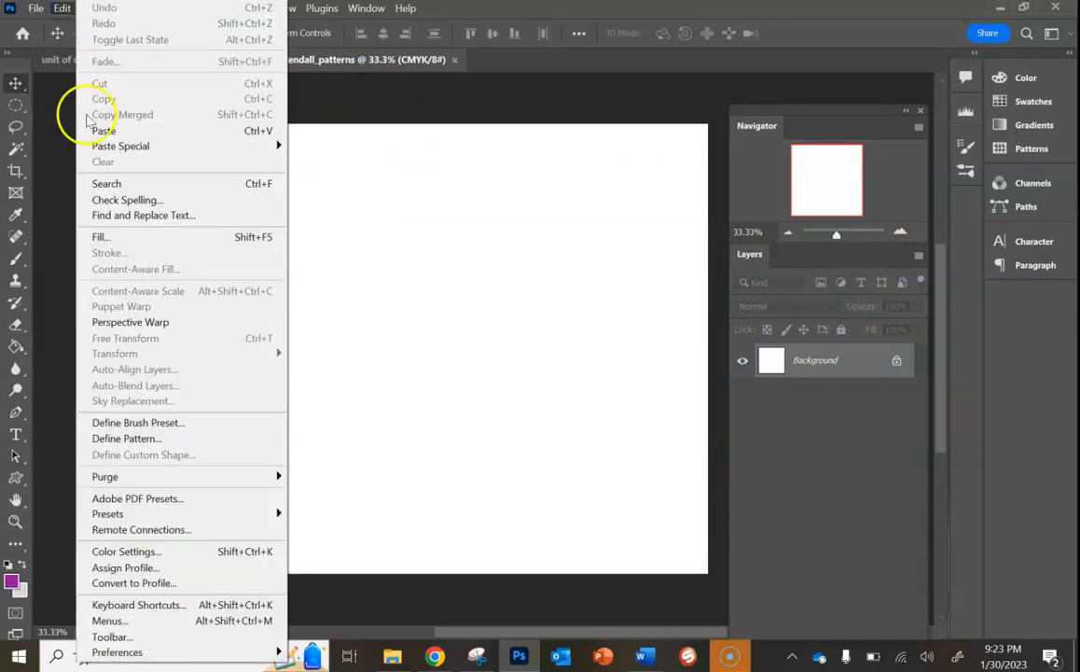
{"action": "left_click", "coordinate": [103, 237]}
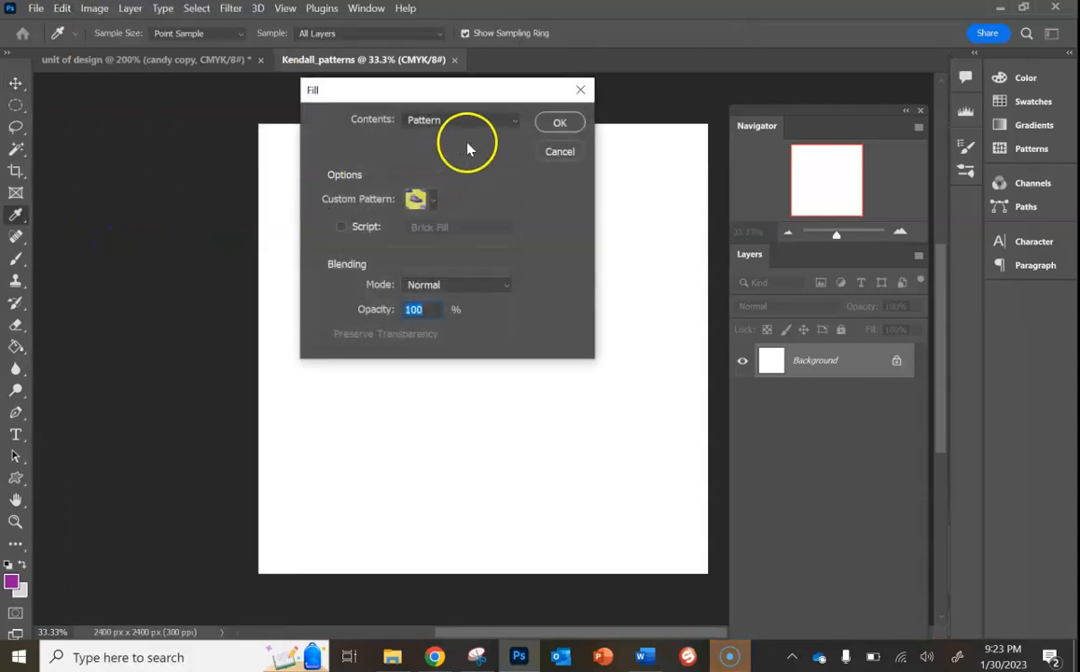
{"action": "left_click", "coordinate": [514, 120]}
{"action": "left_click", "coordinate": [454, 209]}
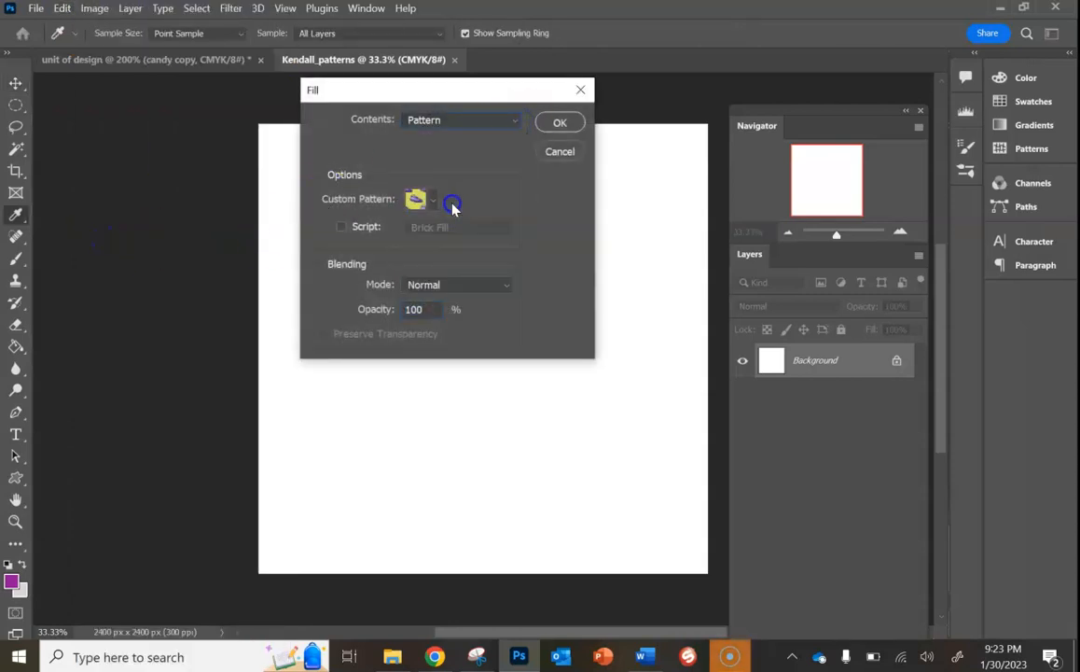
{"action": "left_click", "coordinate": [514, 120]}
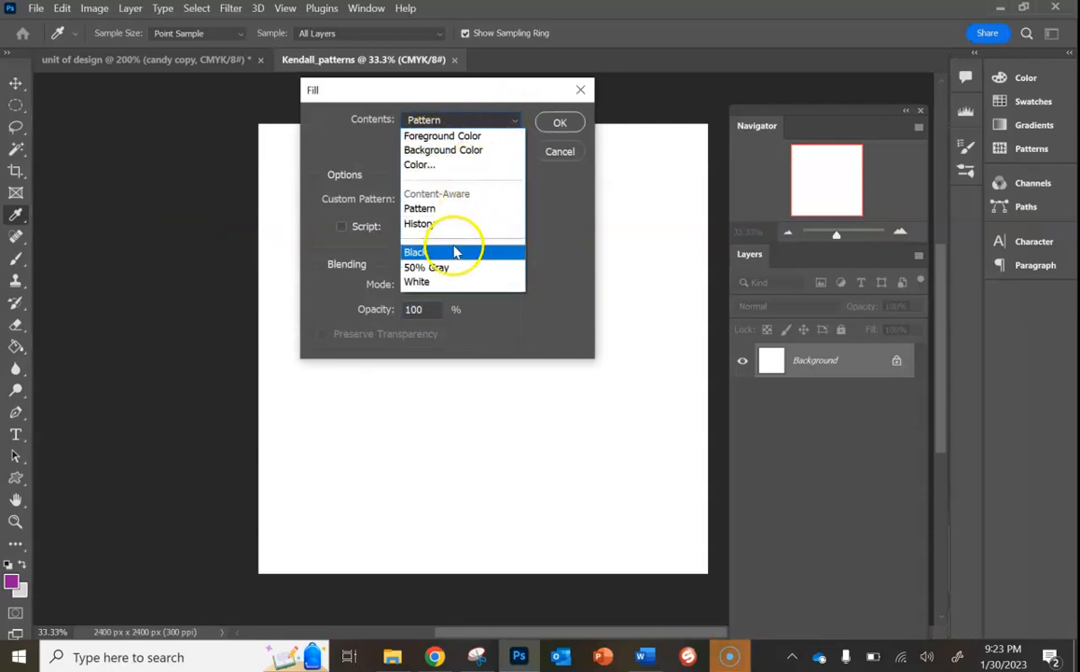
{"action": "left_click", "coordinate": [378, 138]}
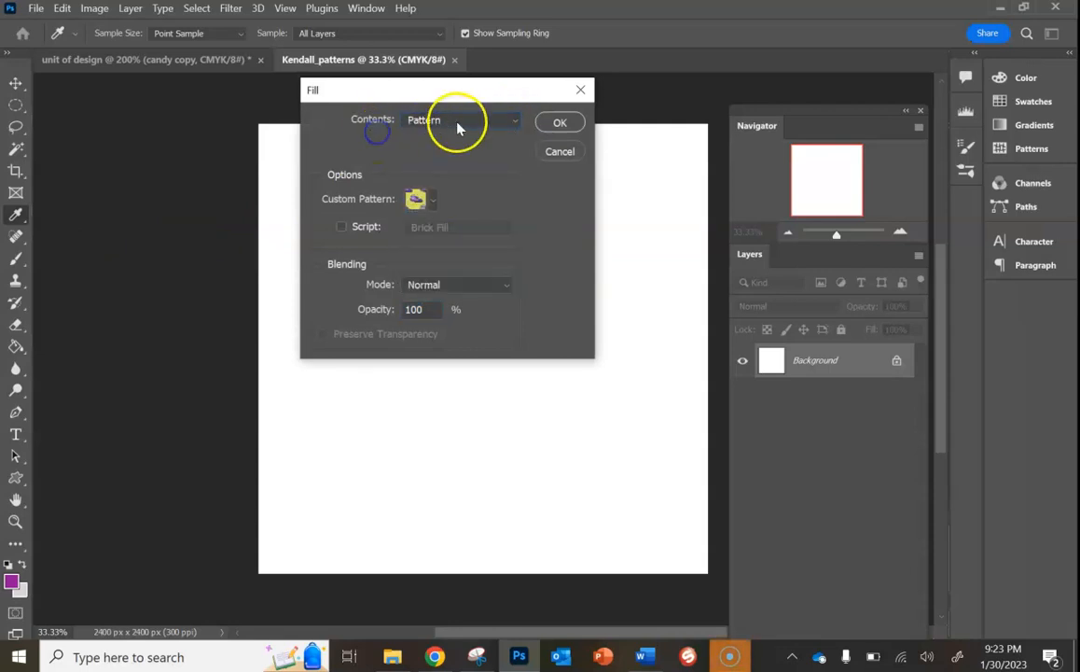
- Choose the purple candy jar as the custom pattern and fill the Background layer with it at 100% opacity
{"action": "left_click", "coordinate": [432, 199]}
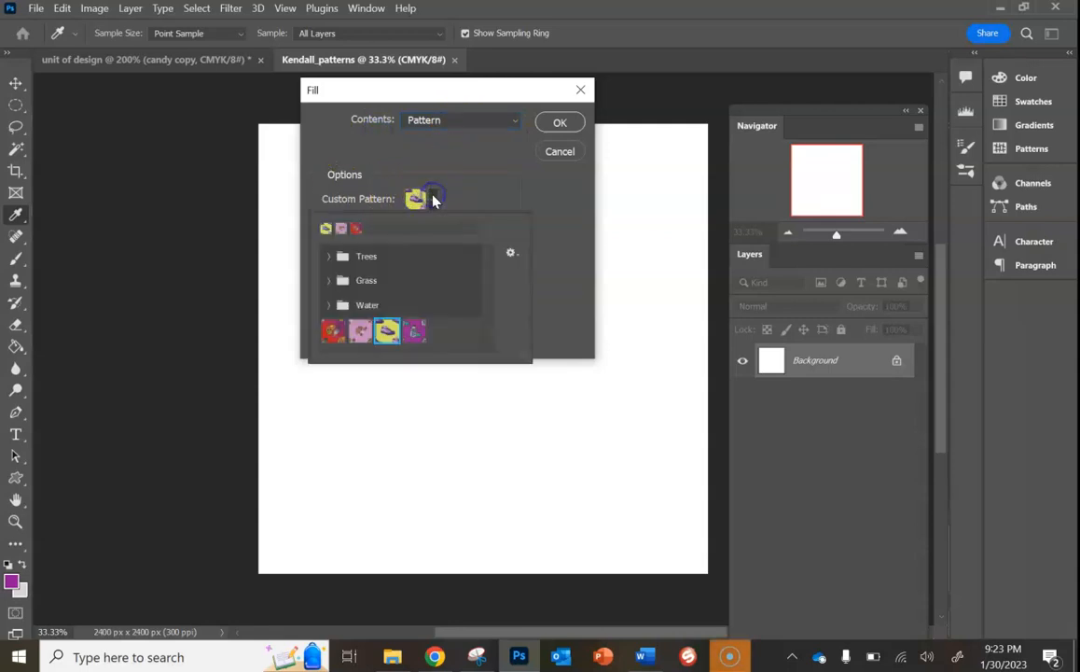
{"action": "scroll", "coordinate": [429, 280], "scroll_direction": "down", "scroll_amount": 2}
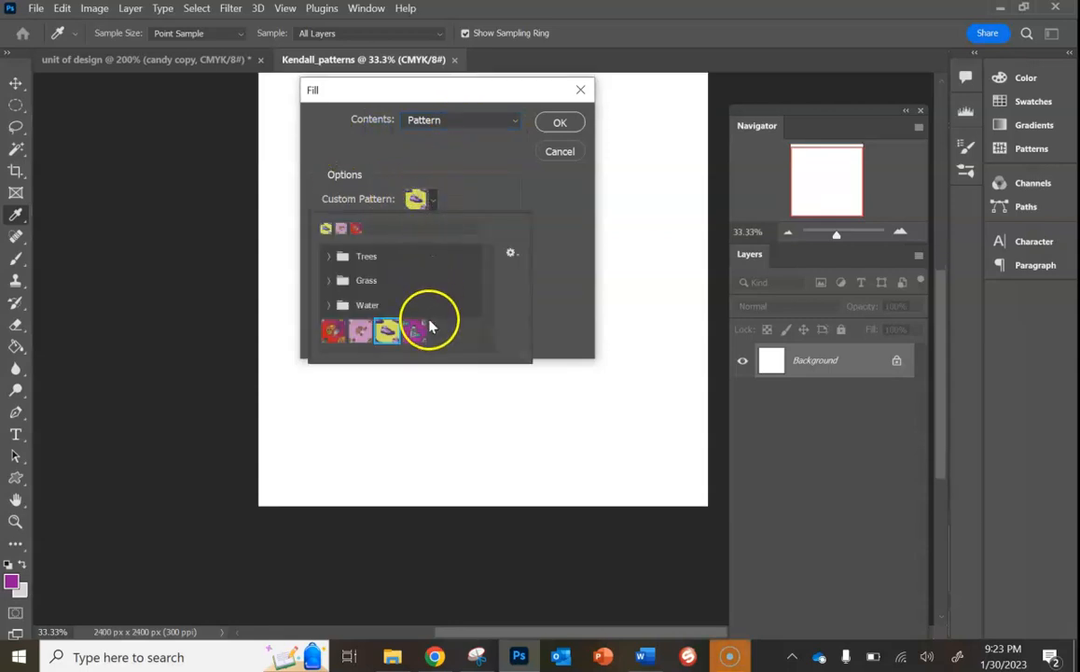
{"action": "left_click", "coordinate": [414, 332]}
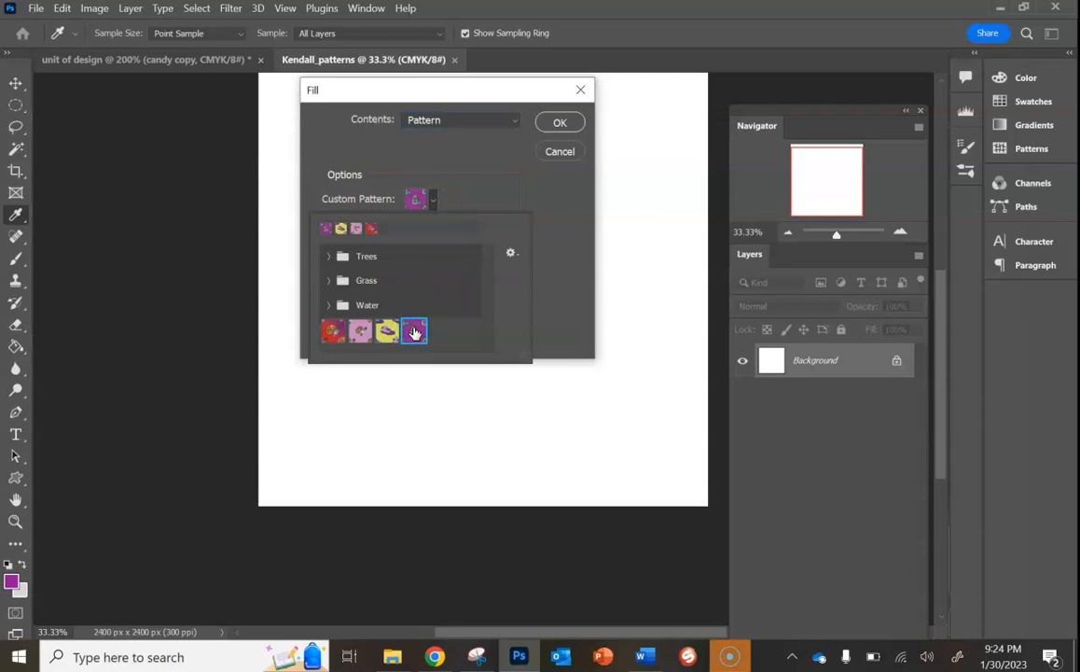
{"action": "left_click", "coordinate": [569, 125]}
{"action": "left_click", "coordinate": [569, 125]}
{"action": "key", "text": "v"}
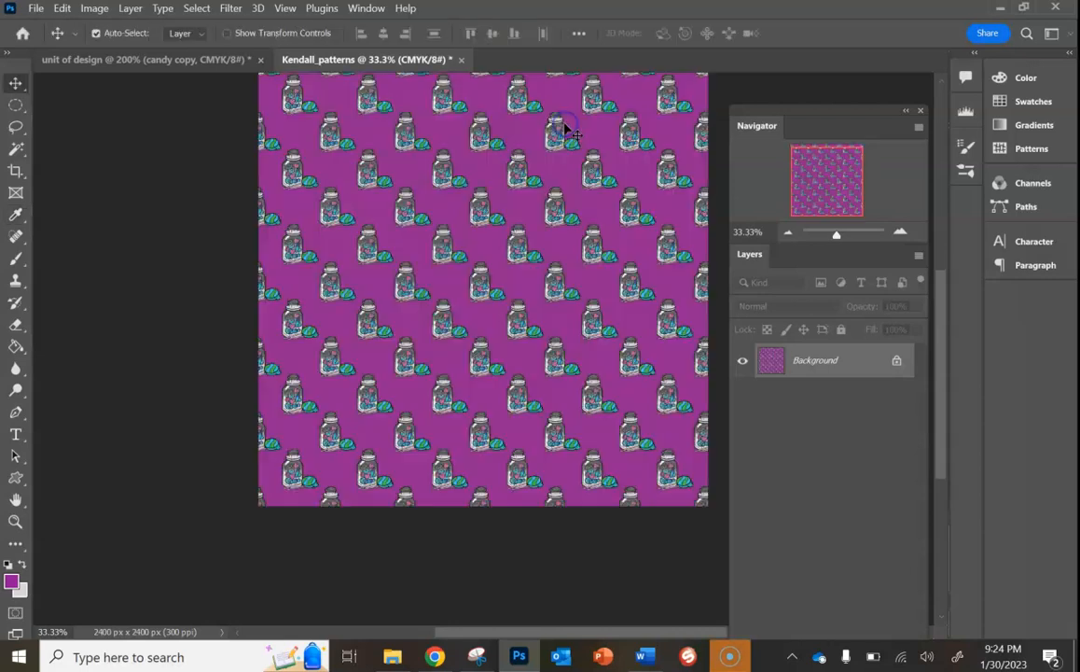
{"action": "scroll", "coordinate": [607, 265], "scroll_direction": "up", "scroll_amount": 2}
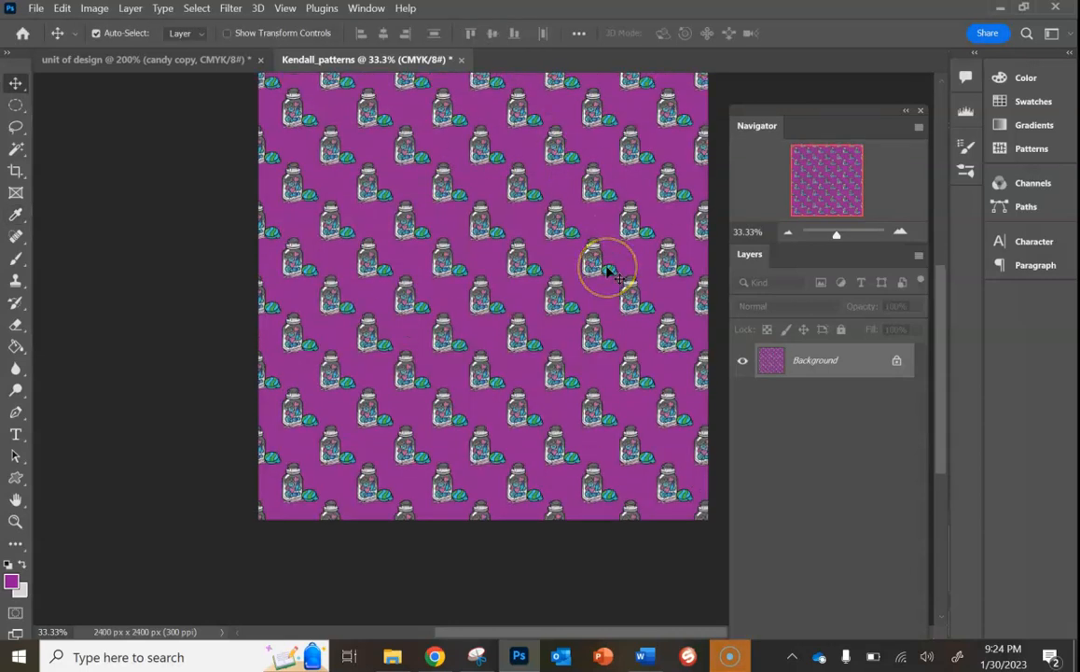
{"action": "scroll", "coordinate": [607, 272], "scroll_direction": "up", "scroll_amount": 2}
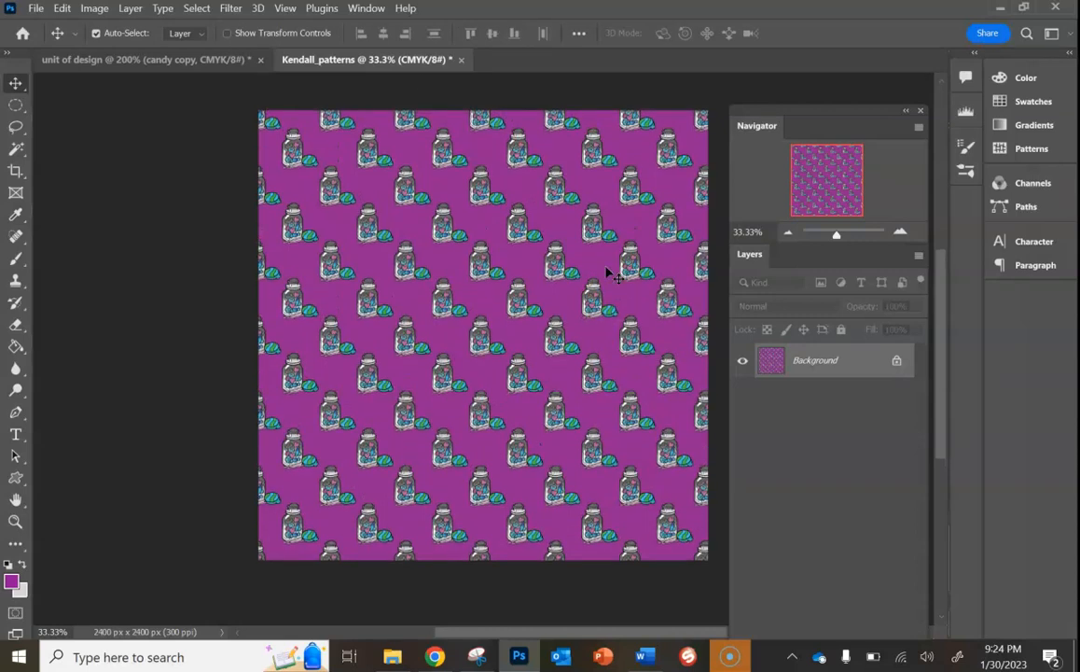
{"action": "mouse_move", "coordinate": [607, 272]}
{"action": "left_mouse_down"}
{"action": "mouse_move", "coordinate": [433, 210]}
{"action": "mouse_move", "coordinate": [118, 63]}
{"action": "left_mouse_up"}
{"action": "left_click", "coordinate": [33, 9]}
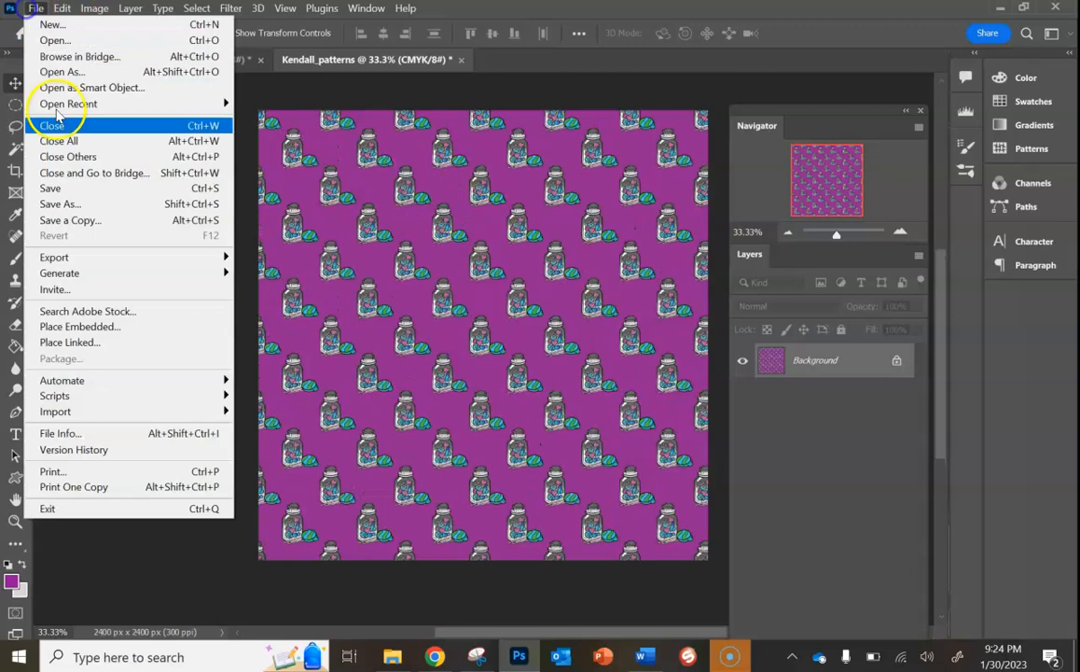
{"action": "left_click", "coordinate": [96, 202]}
{"action": "left_click", "coordinate": [206, 506]}
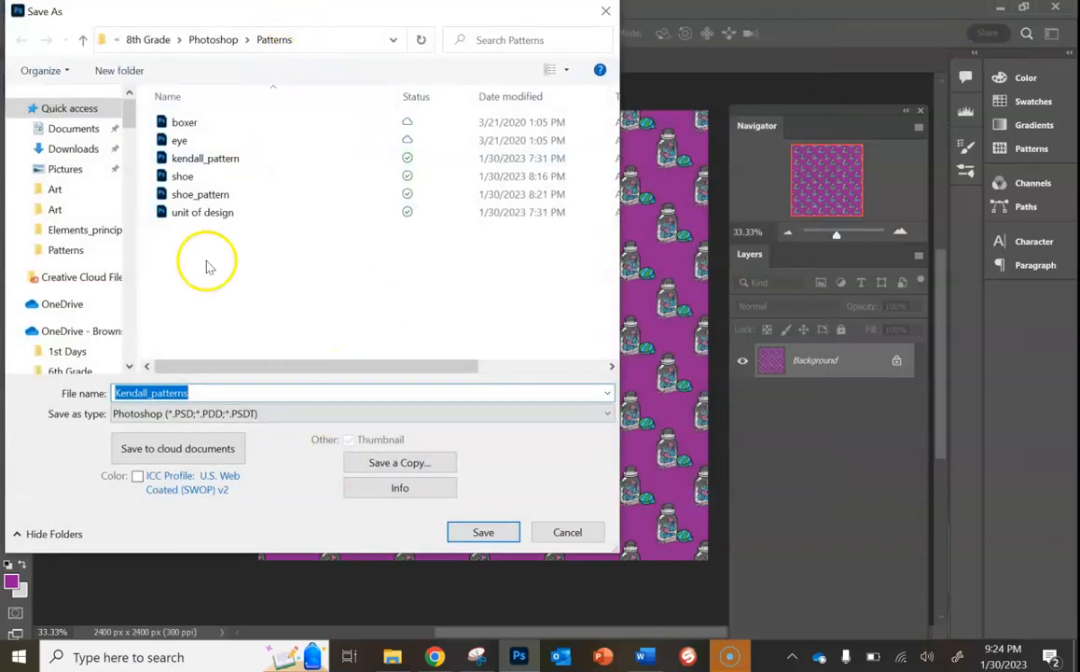
{"action": "left_click", "coordinate": [554, 537]}
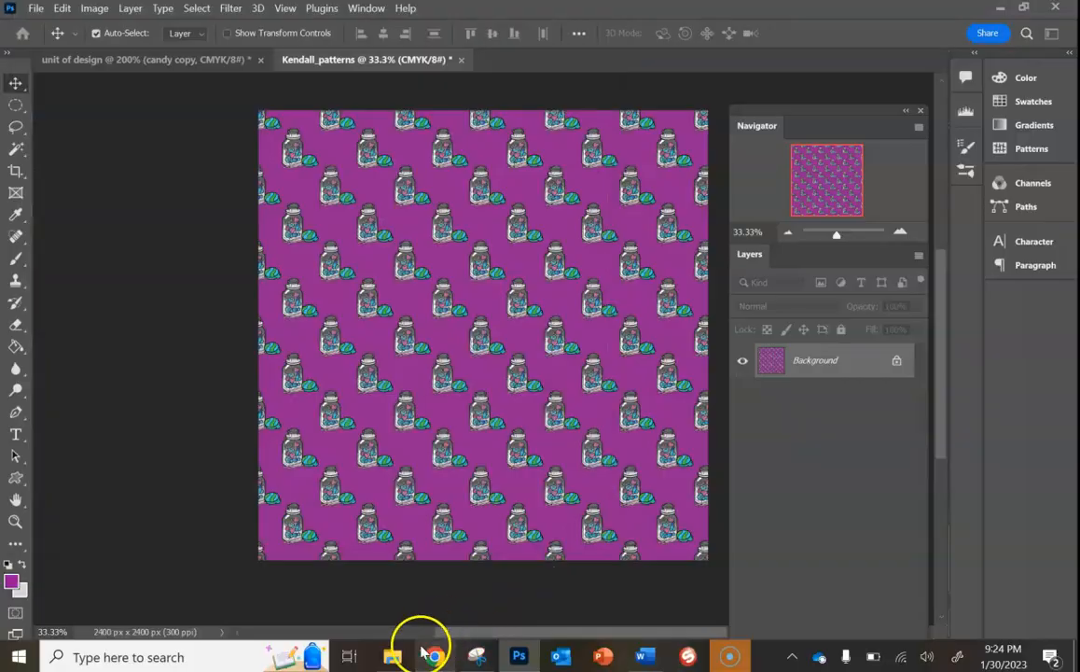
- Switch to Chrome and review the Pattern Turn In grading criteria in Schoology, returning to the Unit#1:Photoshop folder
{"action": "left_click", "coordinate": [433, 655]}
{"action": "left_click", "coordinate": [442, 14]}
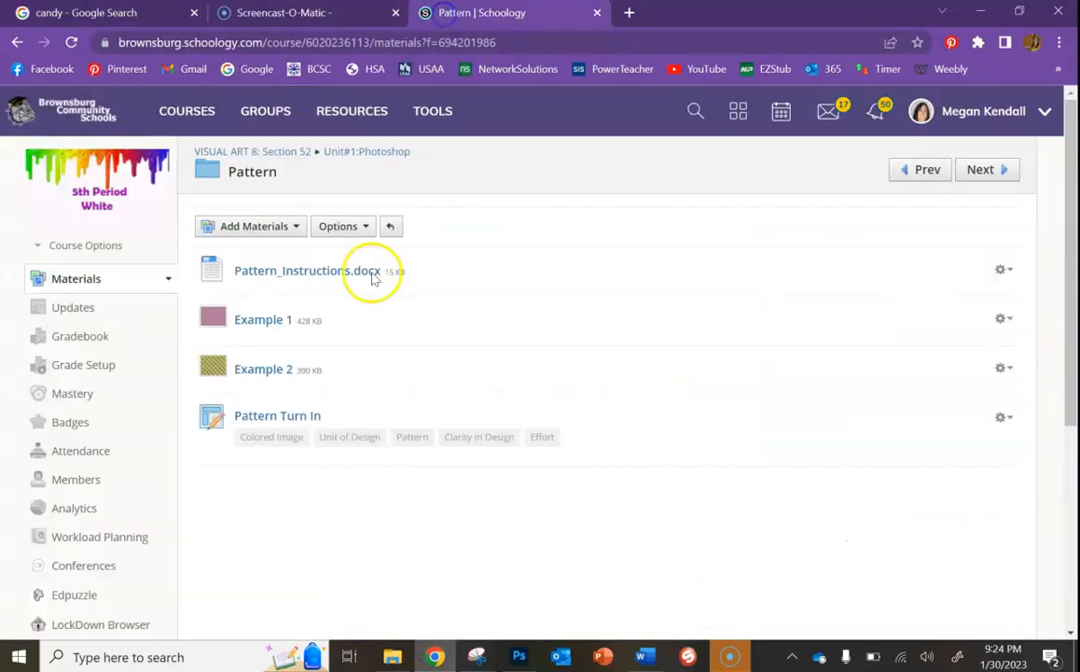
{"action": "left_click", "coordinate": [272, 418]}
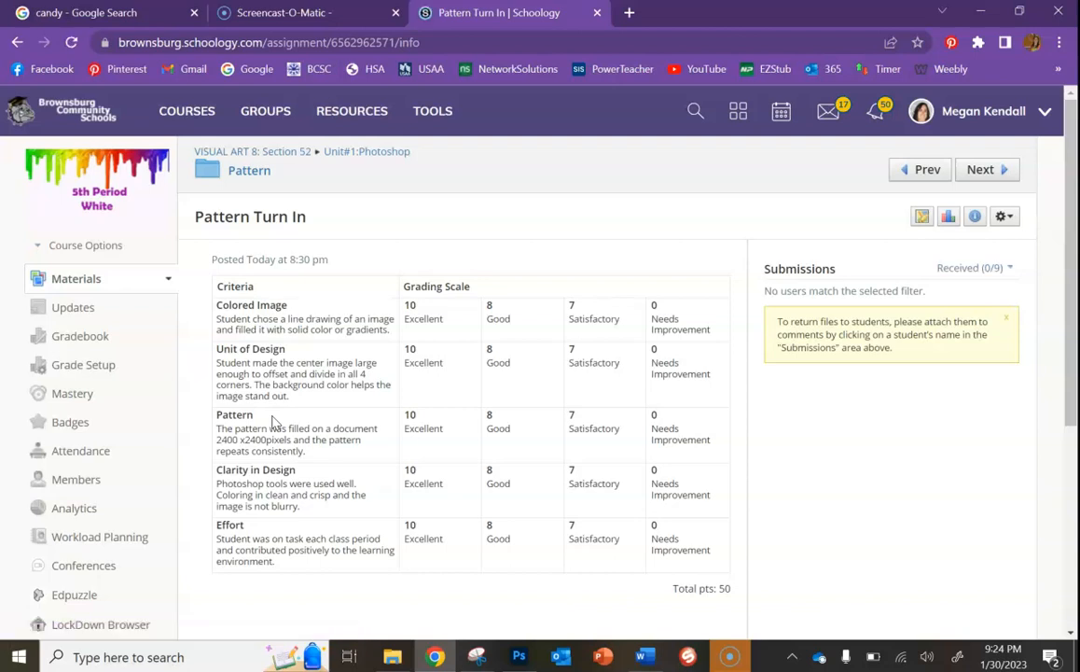
{"action": "left_click", "coordinate": [360, 476]}
{"action": "left_click", "coordinate": [352, 454]}
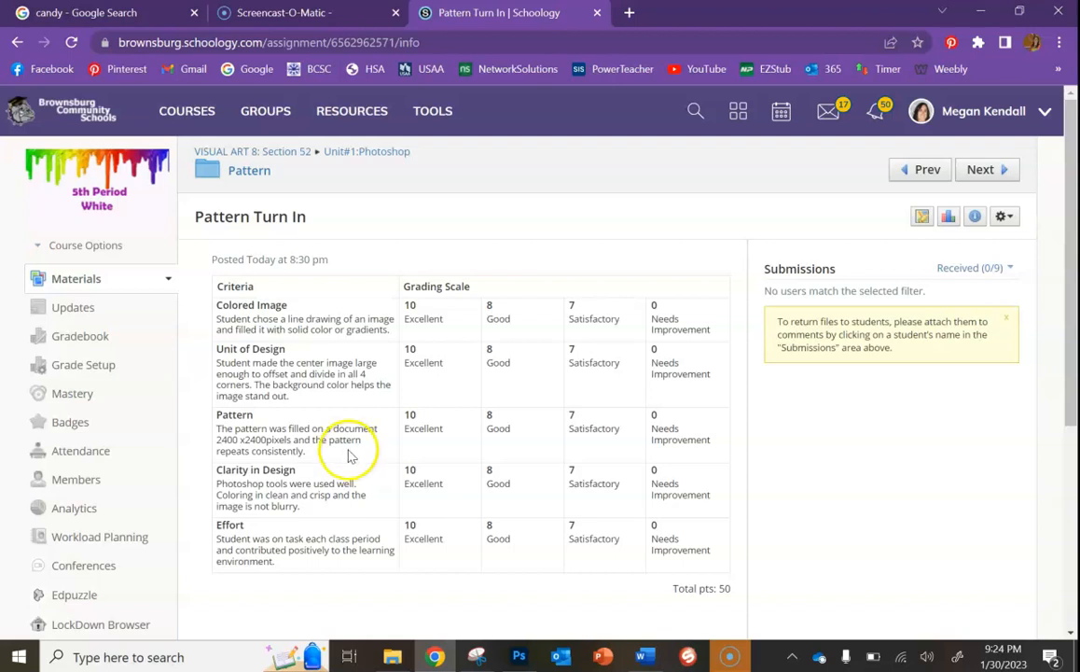
{"action": "left_click", "coordinate": [362, 155]}
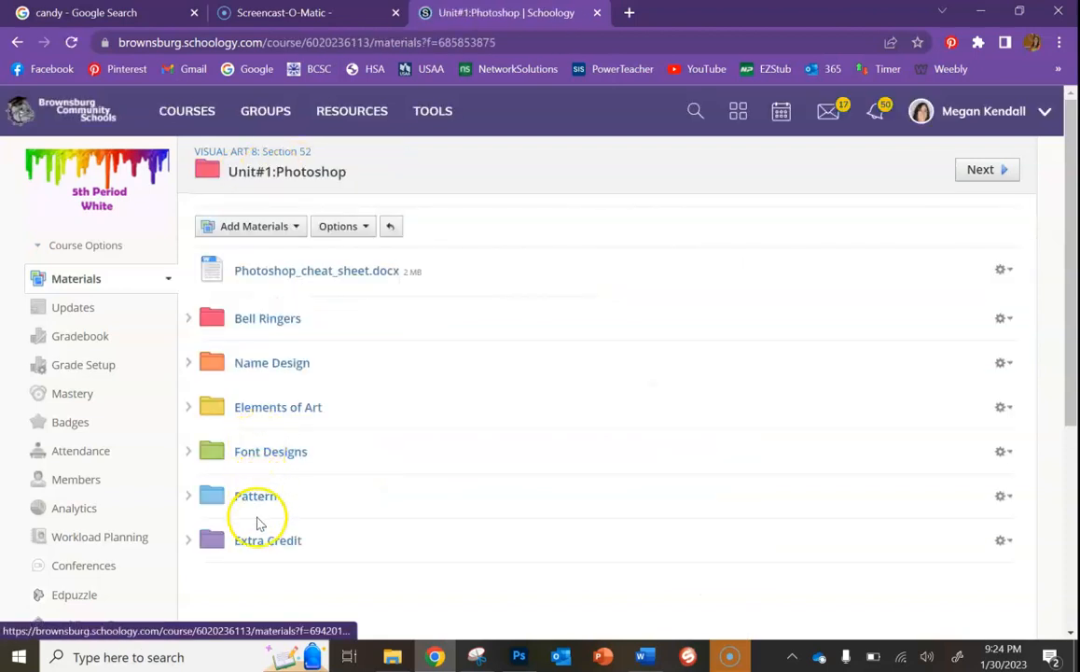